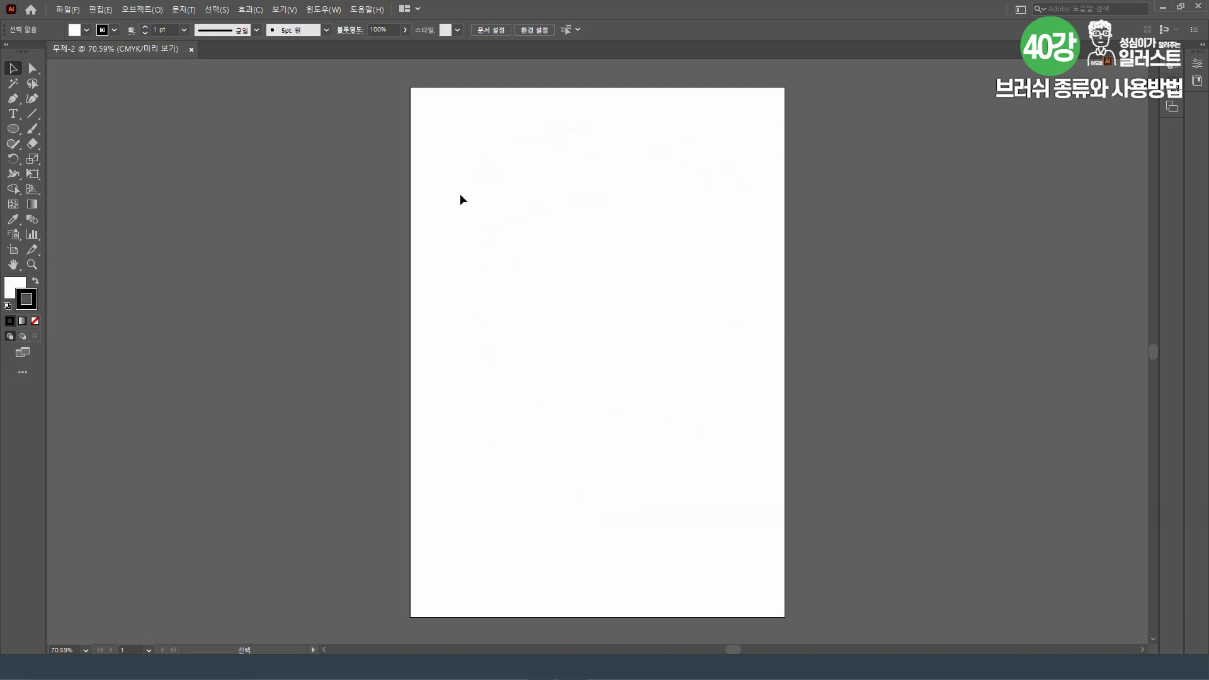
Open the Brushes panel
{"action": "left_click", "coordinate": [333, 9]}
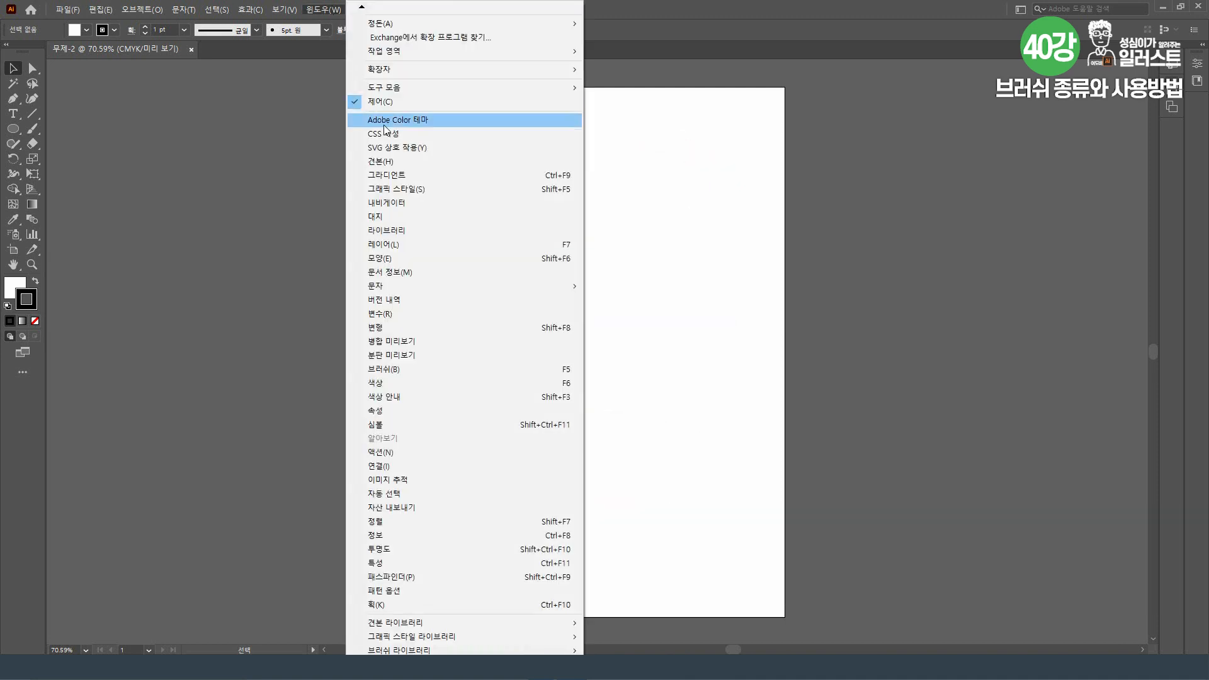
{"action": "left_click", "coordinate": [429, 369]}
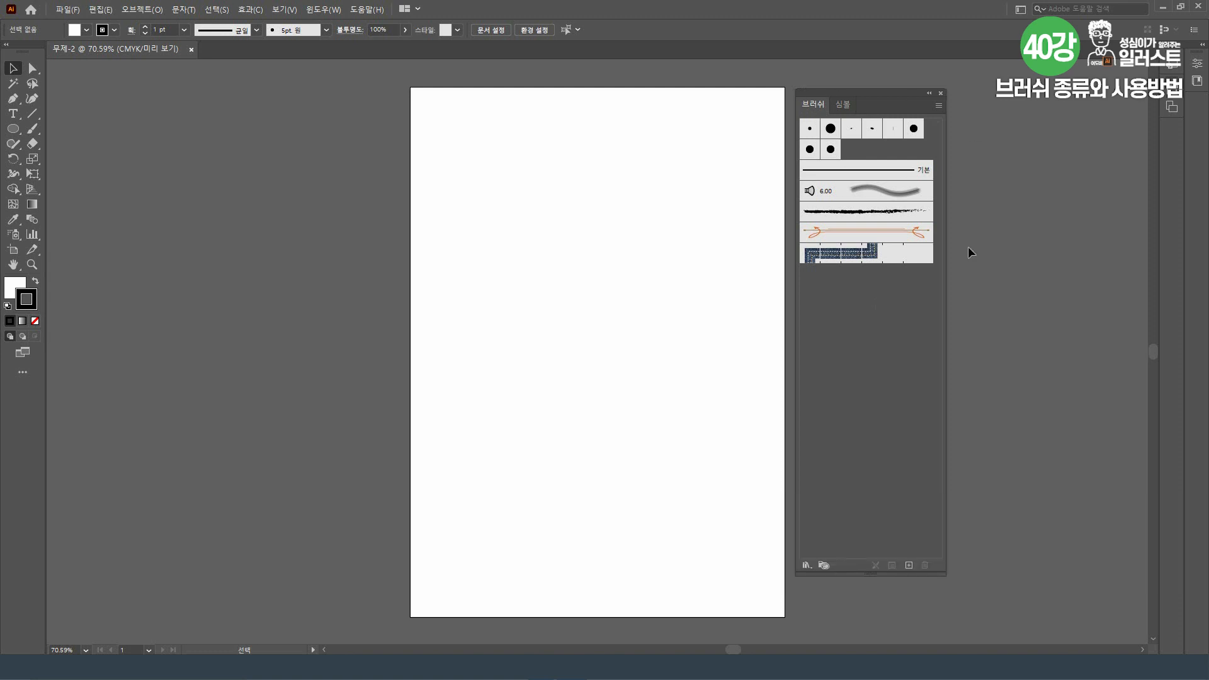
Hide the calligraphic brushes in the Brushes panel, and show them again
{"action": "left_click", "coordinate": [938, 106]}
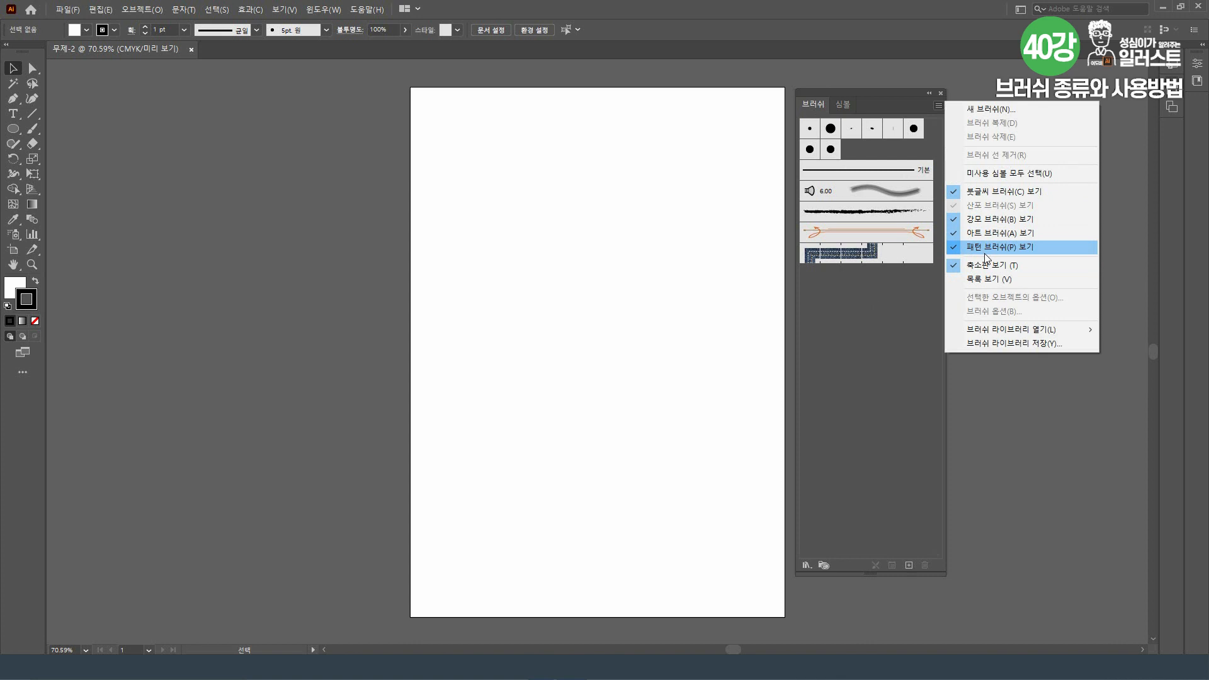
{"action": "left_click", "coordinate": [1046, 194]}
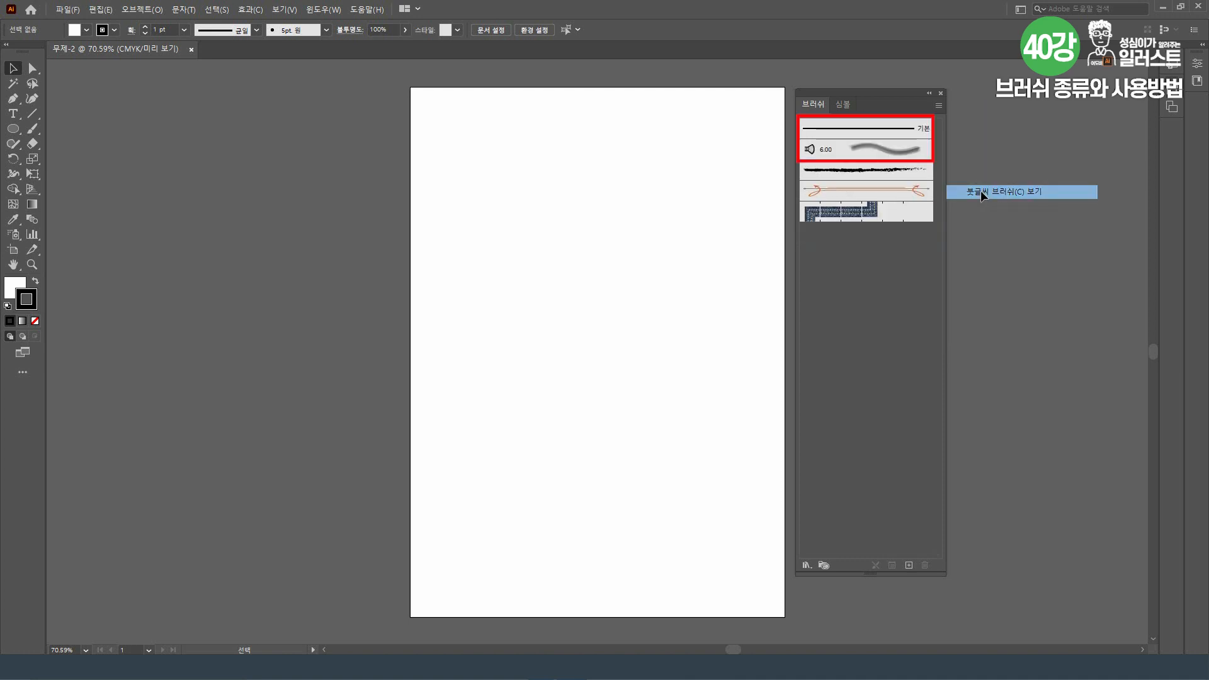
{"action": "left_click", "coordinate": [984, 192]}
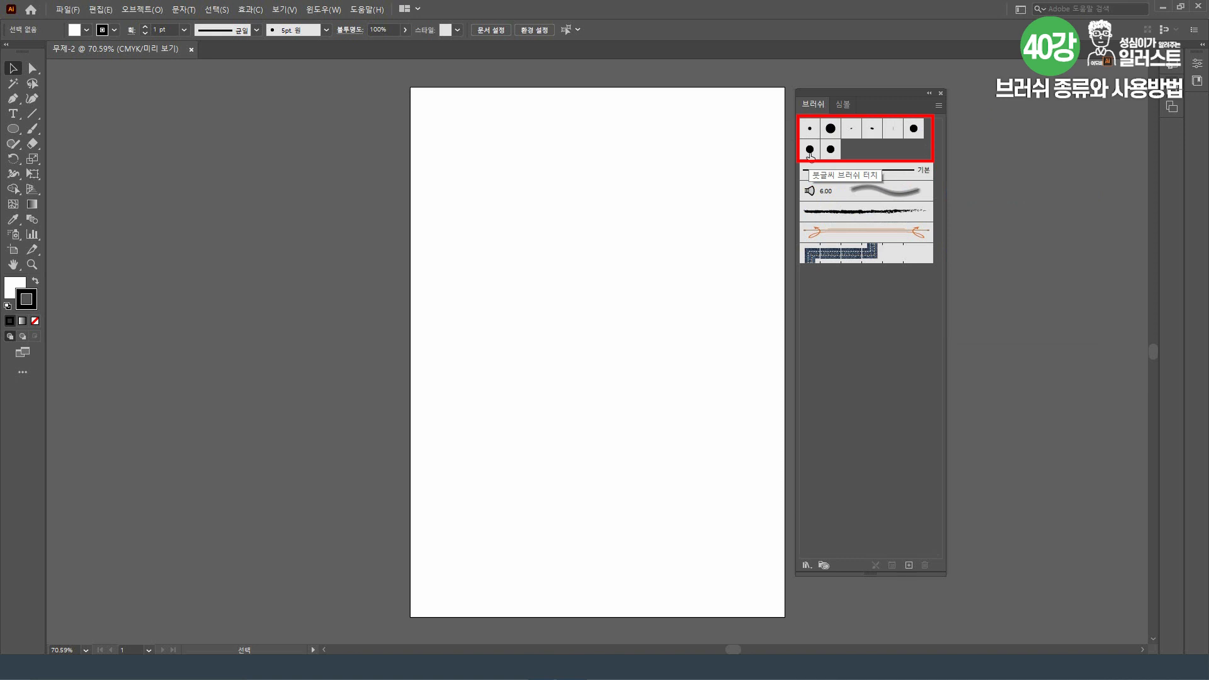
Hide the bristle brushes in the Brushes panel, and turn their display back on
{"action": "left_click", "coordinate": [938, 106]}
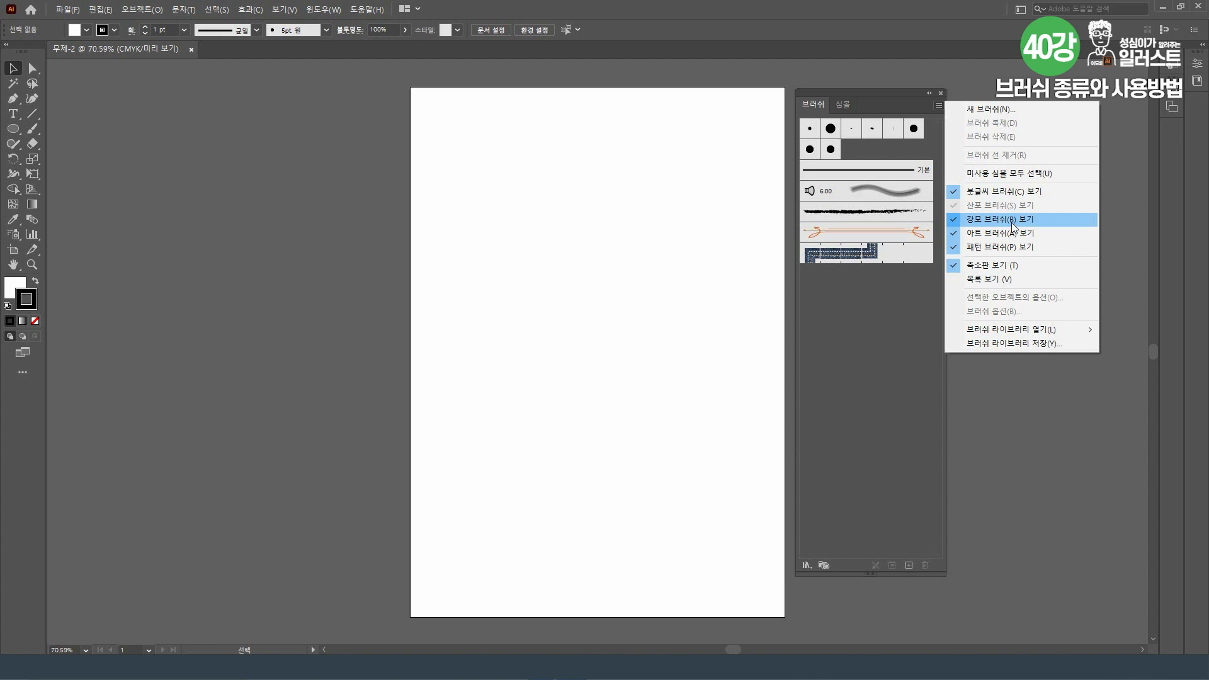
{"action": "left_click", "coordinate": [1012, 224]}
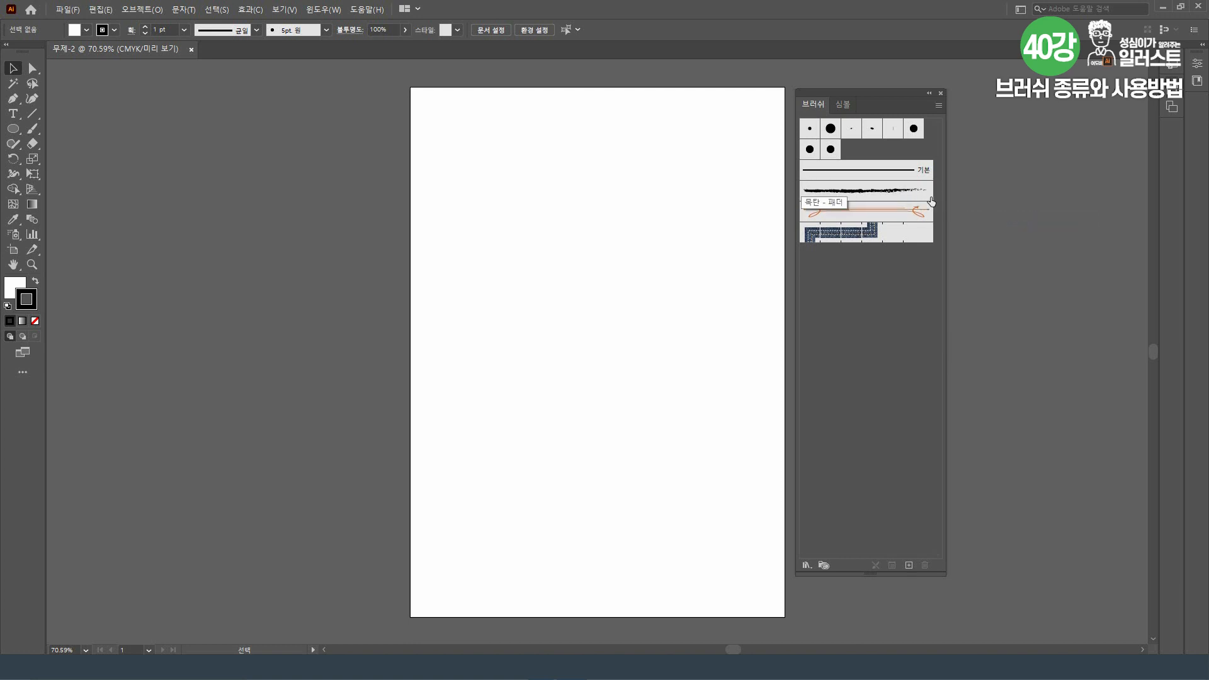
{"action": "left_click", "coordinate": [937, 106]}
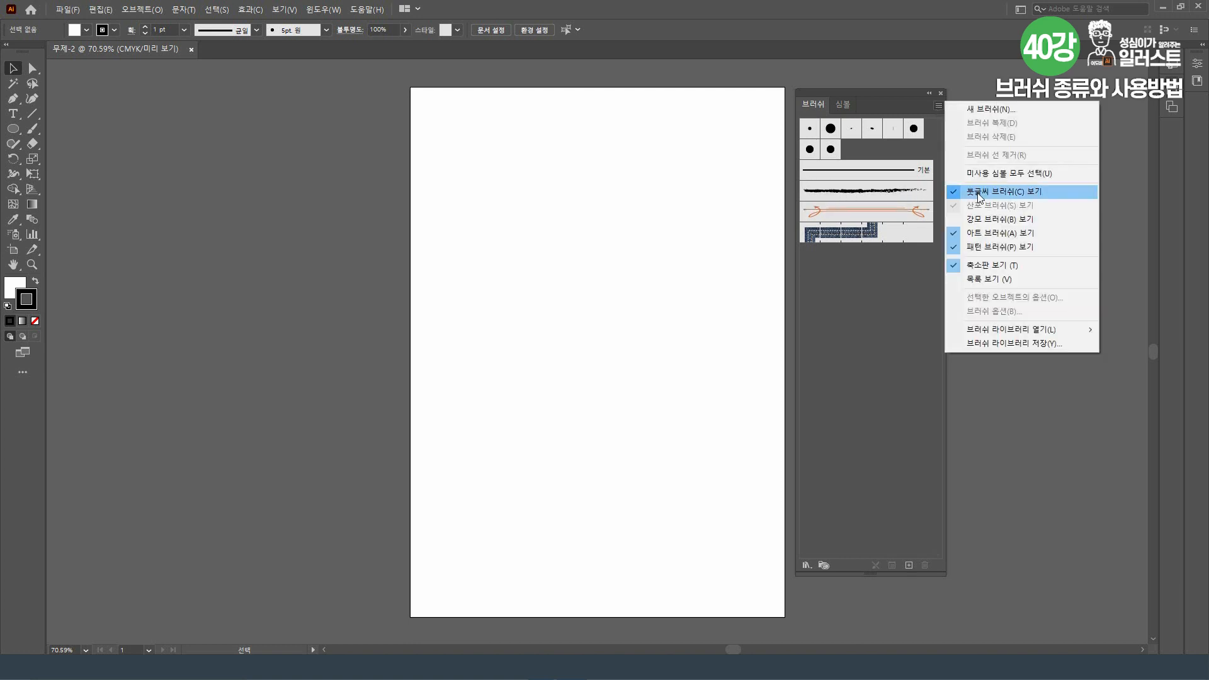
{"action": "left_click", "coordinate": [987, 220]}
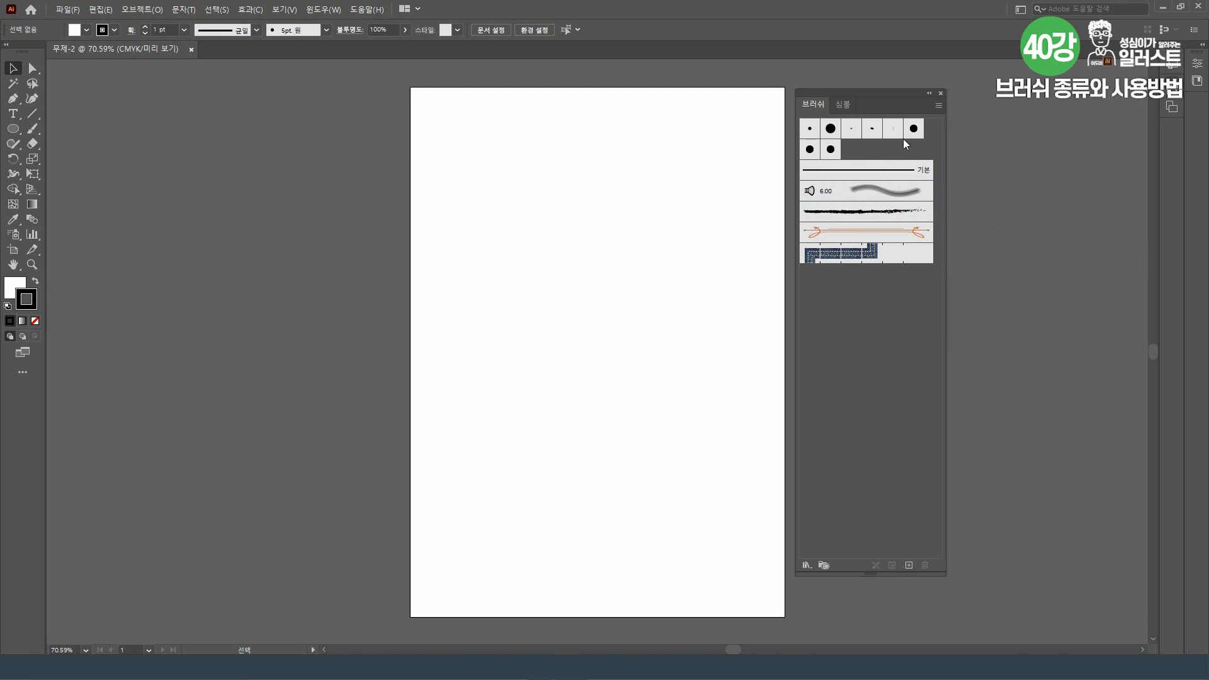
Hide the art brushes in the Brushes panel, and bring them back into the list
{"action": "left_click", "coordinate": [938, 106]}
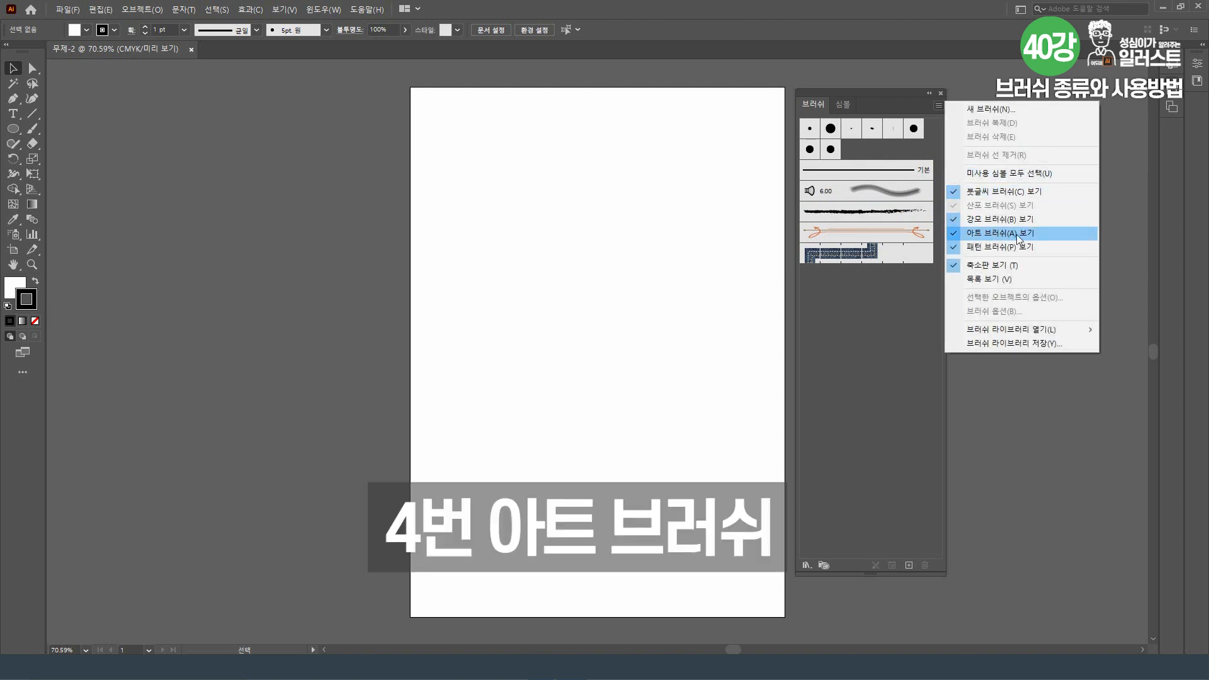
{"action": "left_click", "coordinate": [1018, 235]}
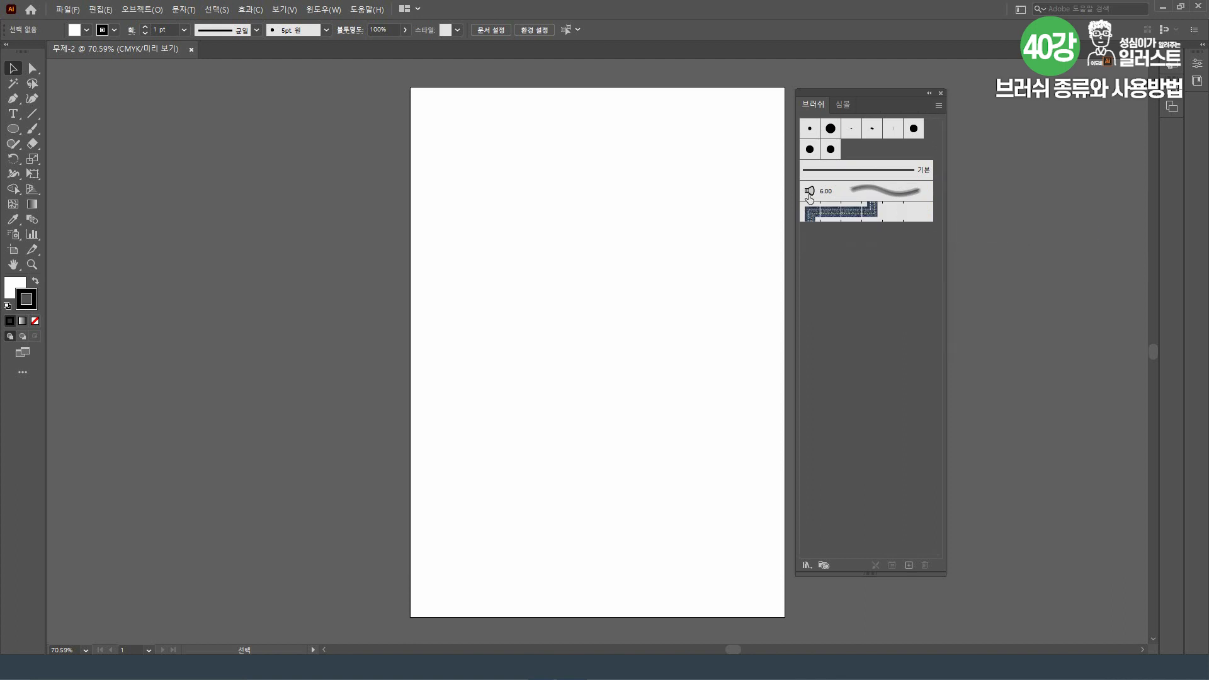
{"action": "left_click", "coordinate": [938, 106]}
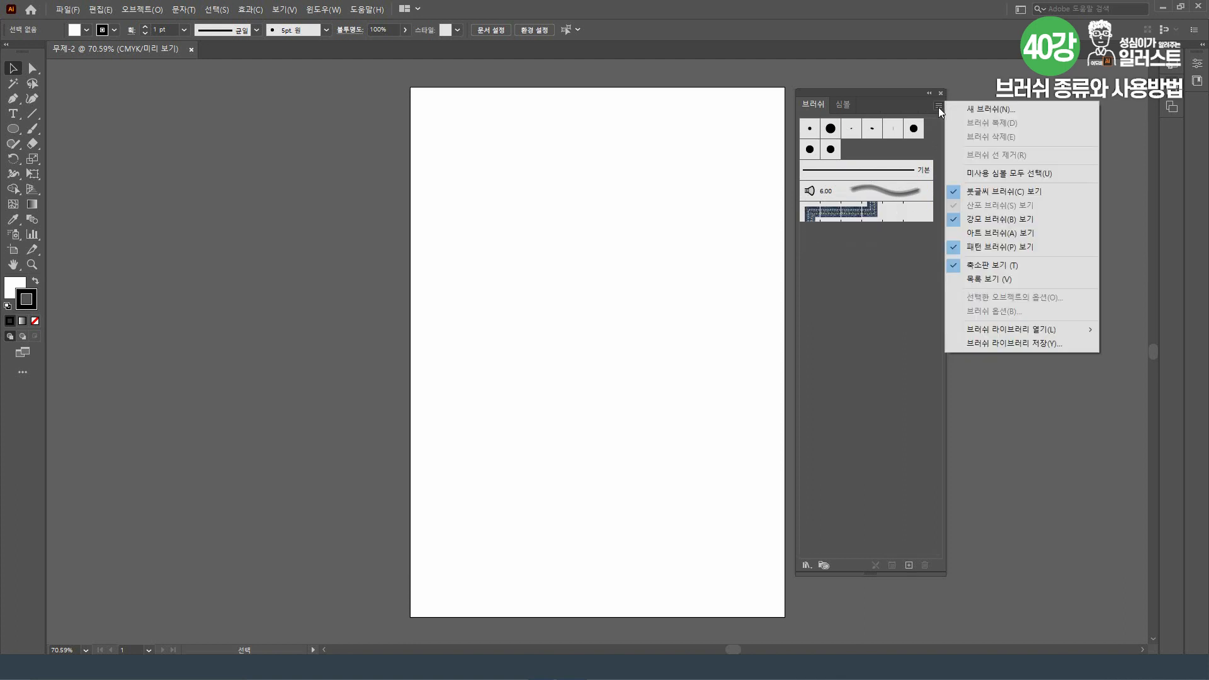
{"action": "left_click", "coordinate": [1001, 233]}
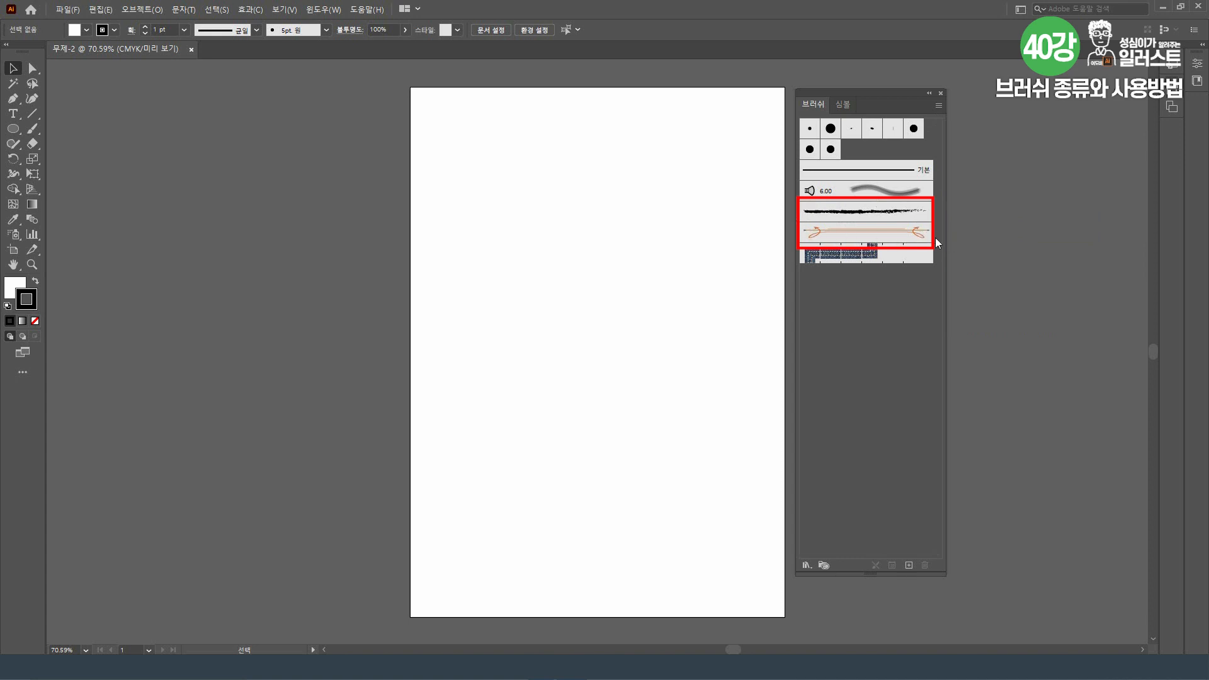
Hide the pattern brushes in the Brushes panel, and display them again
{"action": "left_click", "coordinate": [938, 106]}
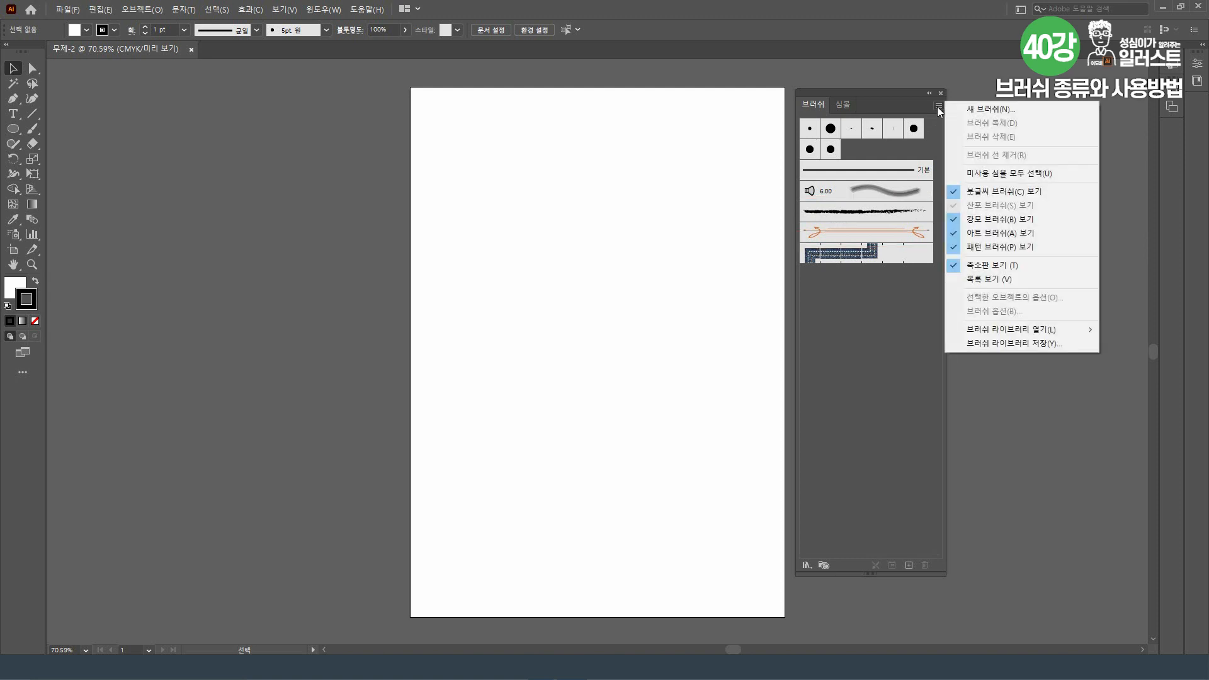
{"action": "left_click", "coordinate": [968, 246]}
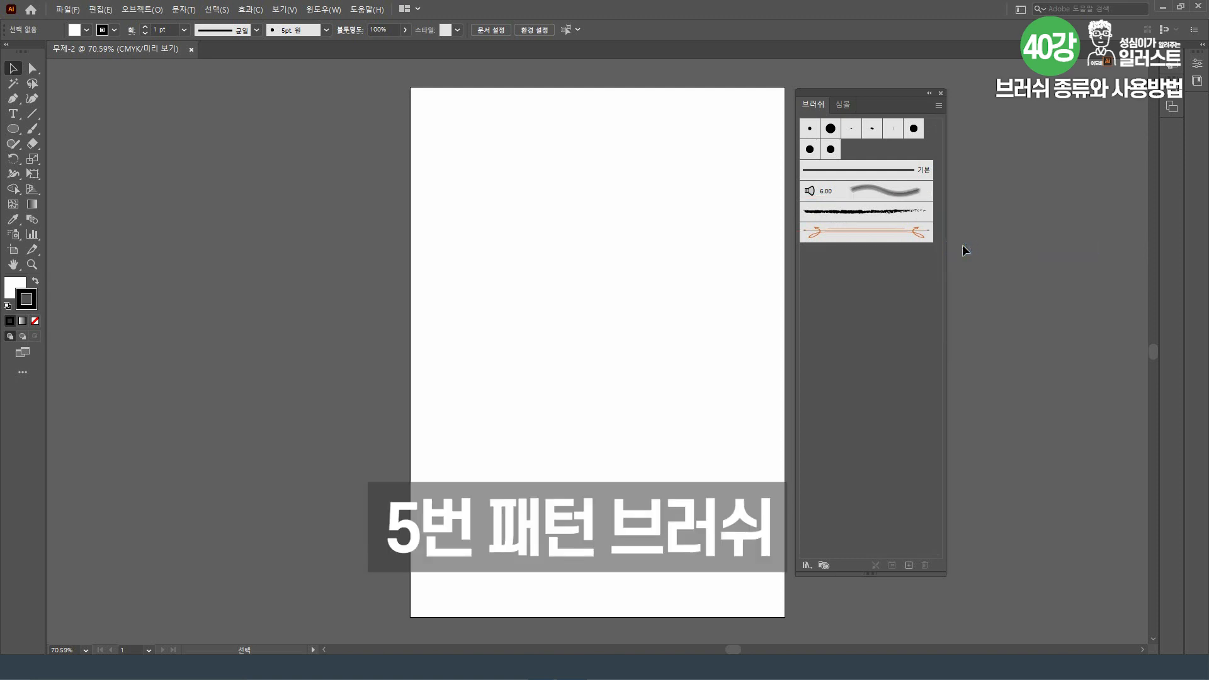
{"action": "left_click", "coordinate": [939, 106]}
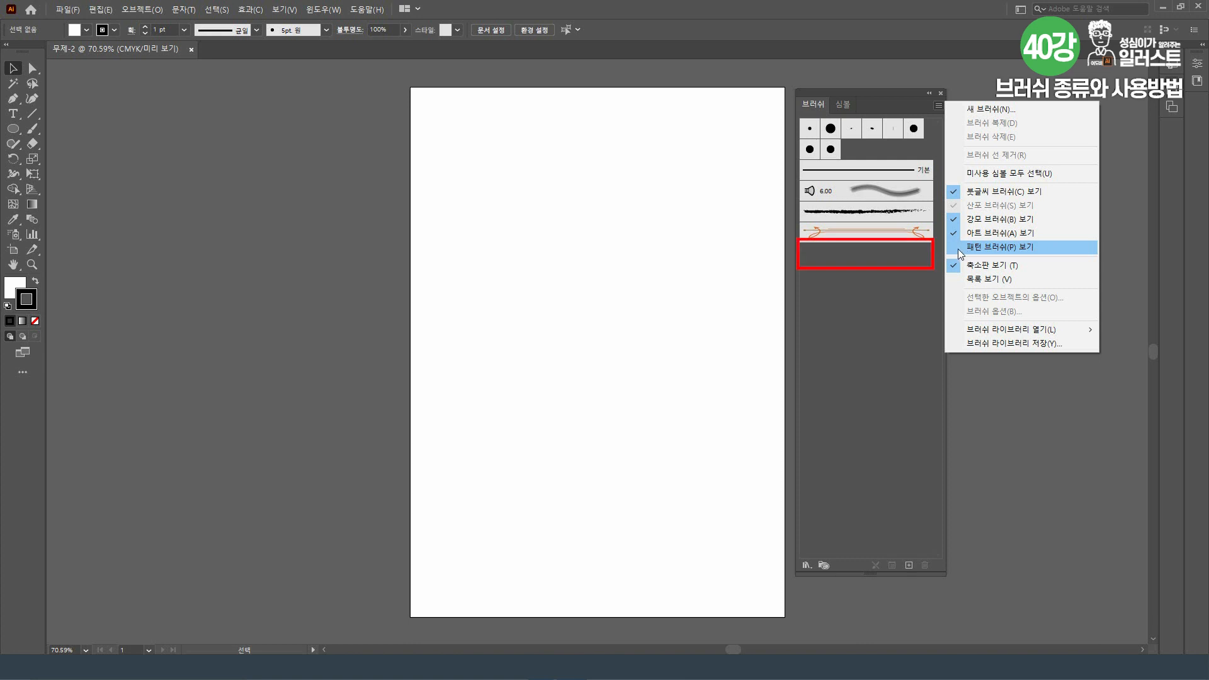
{"action": "left_click", "coordinate": [958, 248]}
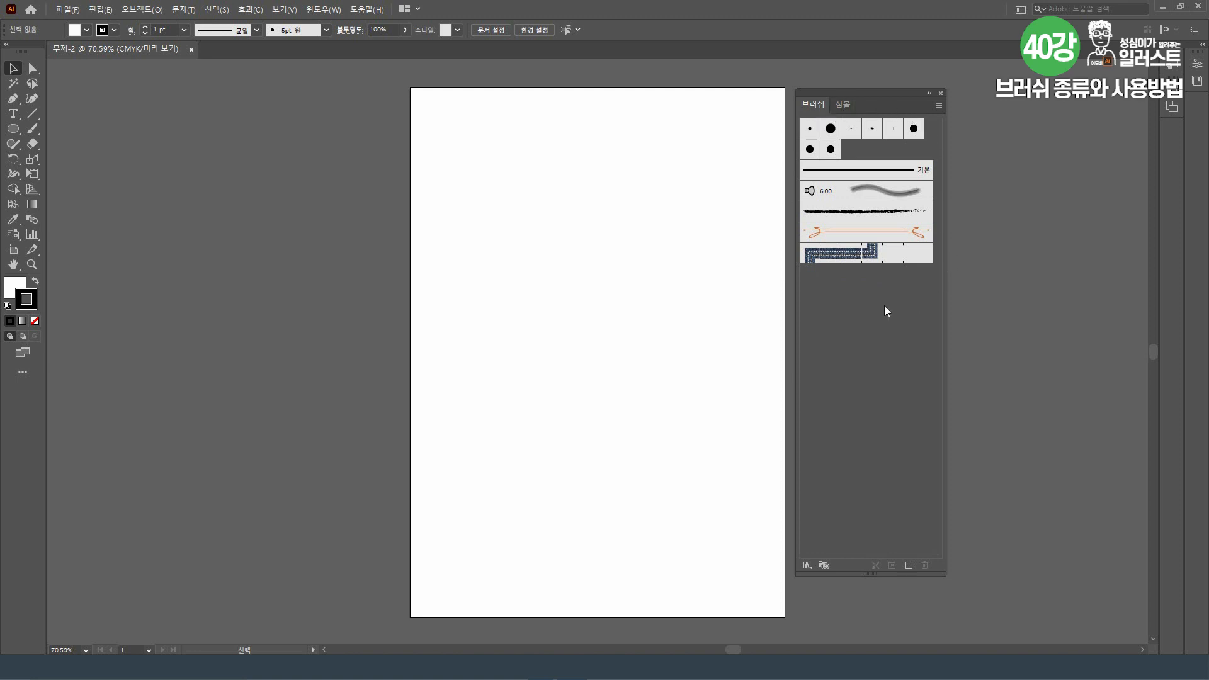
Open the Bristle Brush Library and add its 4.00 and 6.00 brushes to the document's brushes
{"action": "left_click", "coordinate": [326, 10]}
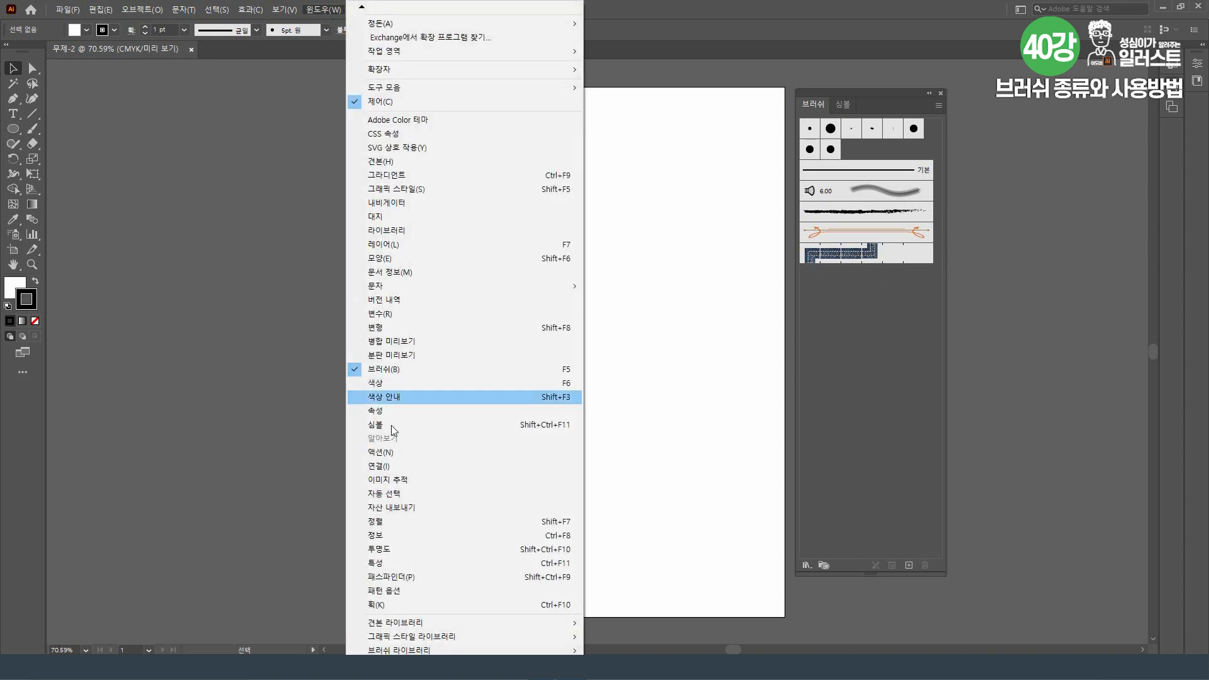
{"action": "mouse_move", "coordinate": [440, 639]}
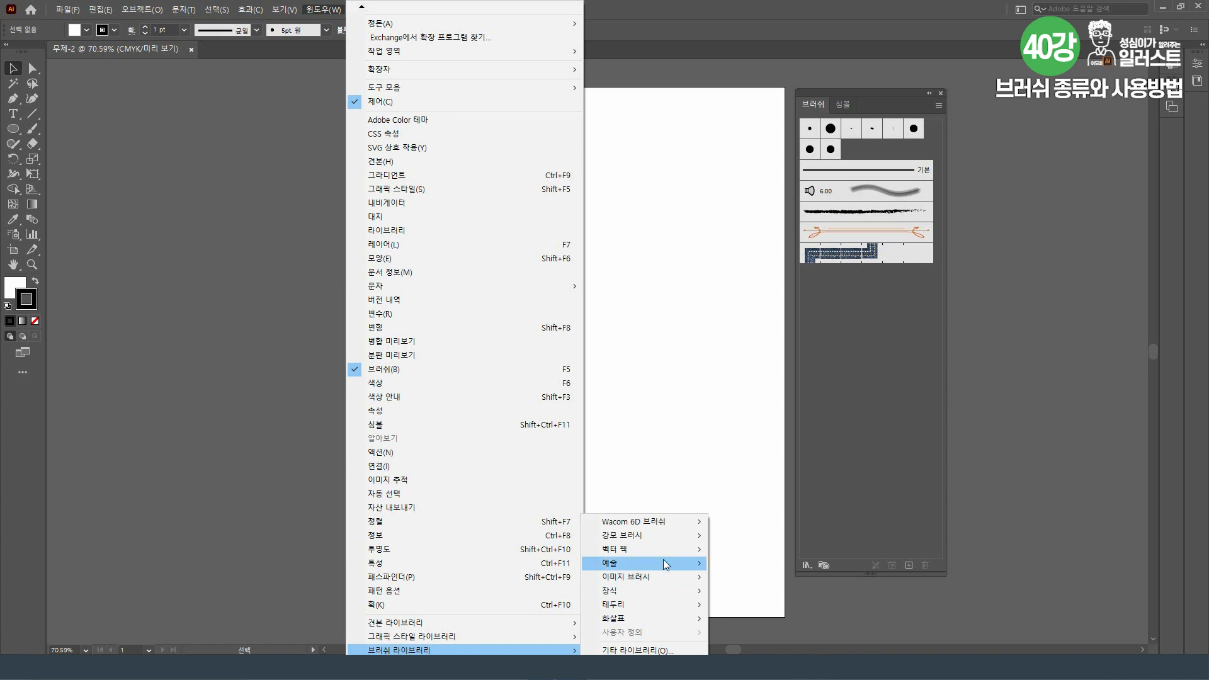
{"action": "mouse_move", "coordinate": [666, 531]}
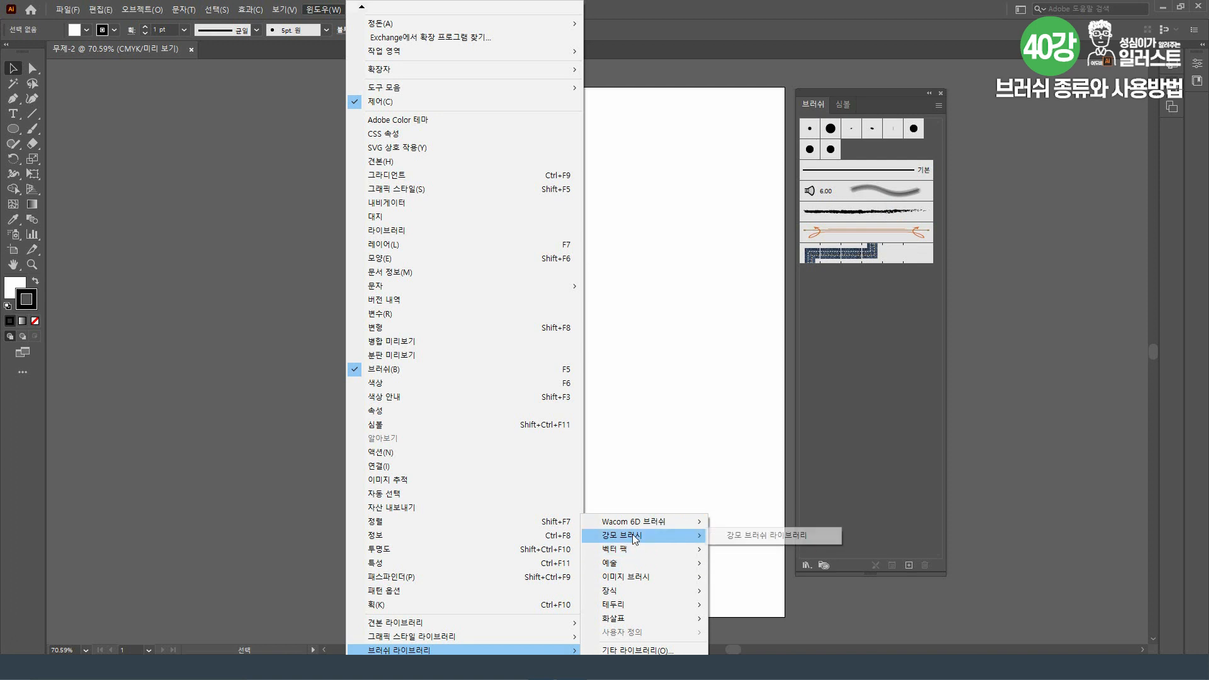
{"action": "left_click", "coordinate": [776, 534]}
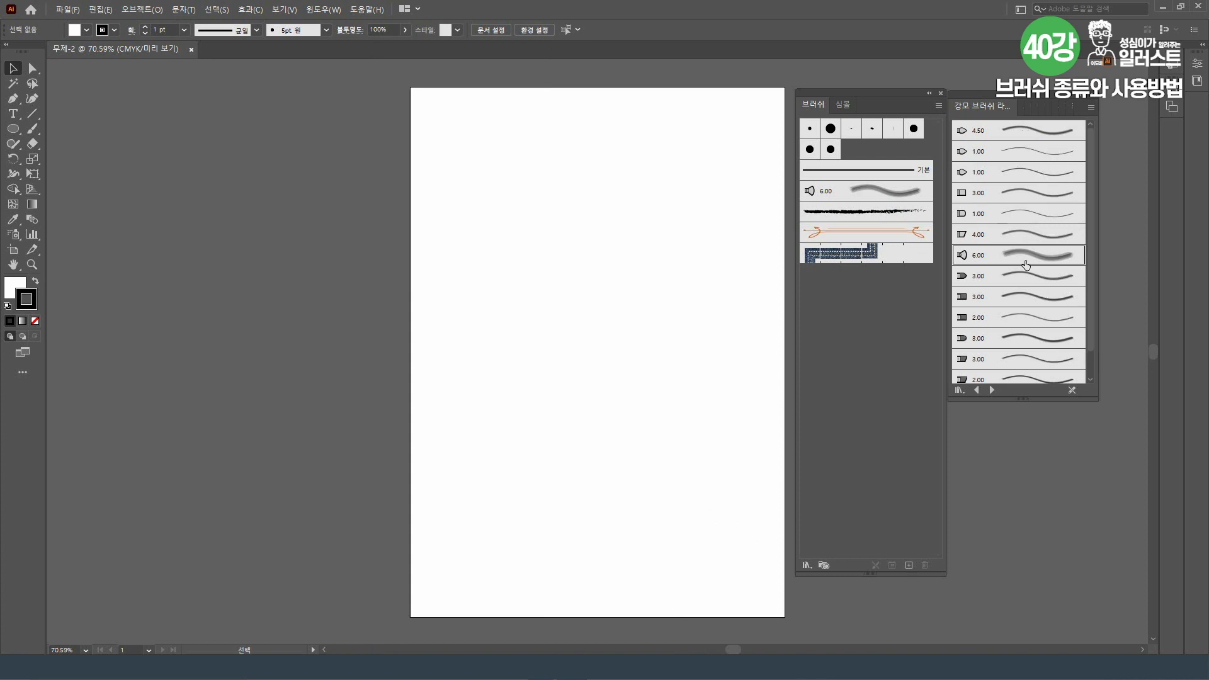
{"action": "left_click", "coordinate": [1046, 236]}
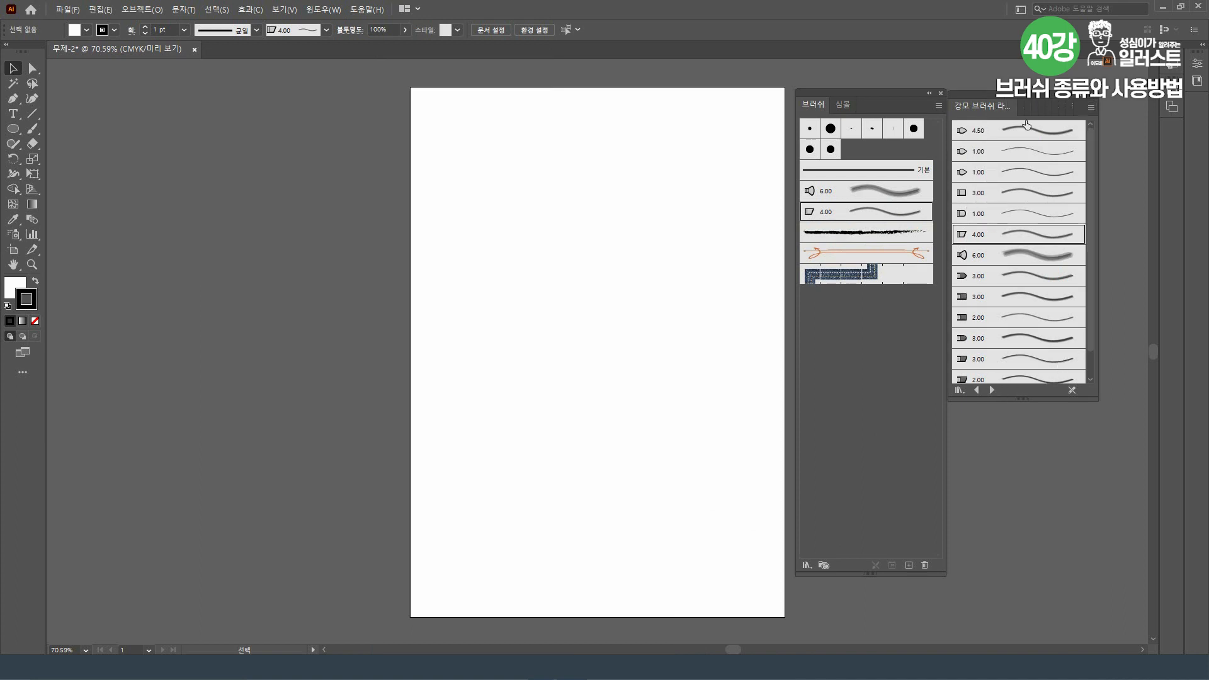
{"action": "left_click", "coordinate": [1040, 254]}
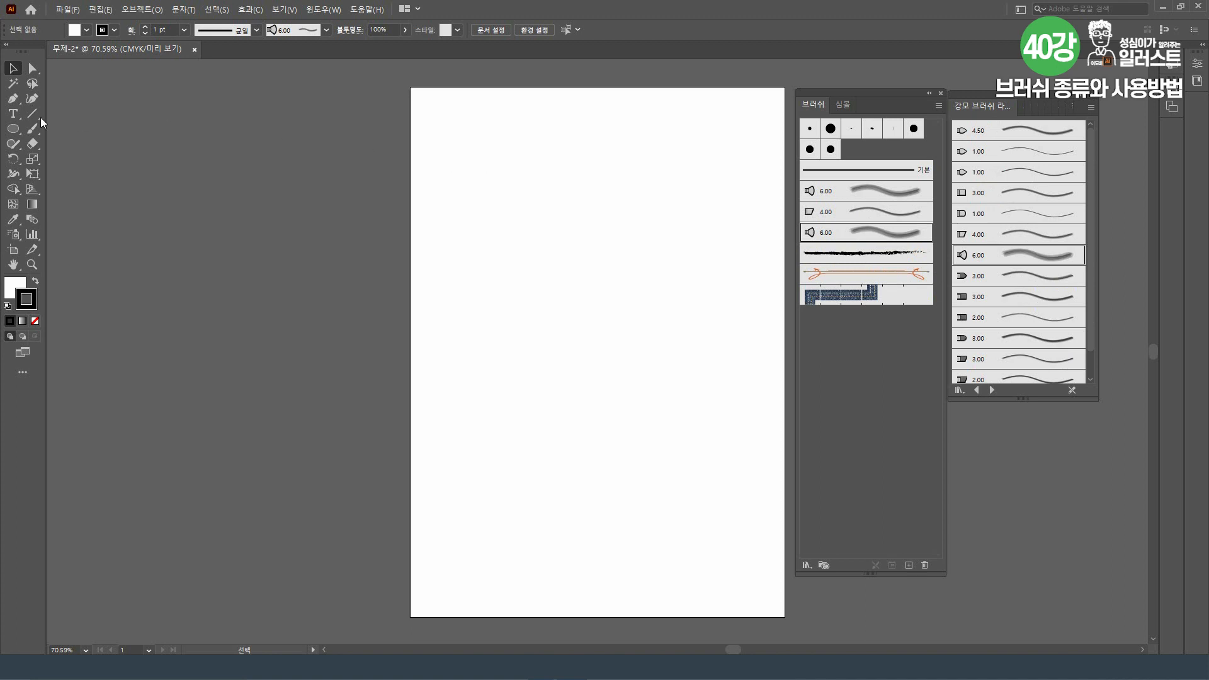
Draw an open arched path about 137 mm wide and 22 mm high near the artboard's upper edge with the Pen tool
{"action": "left_click", "coordinate": [12, 99]}
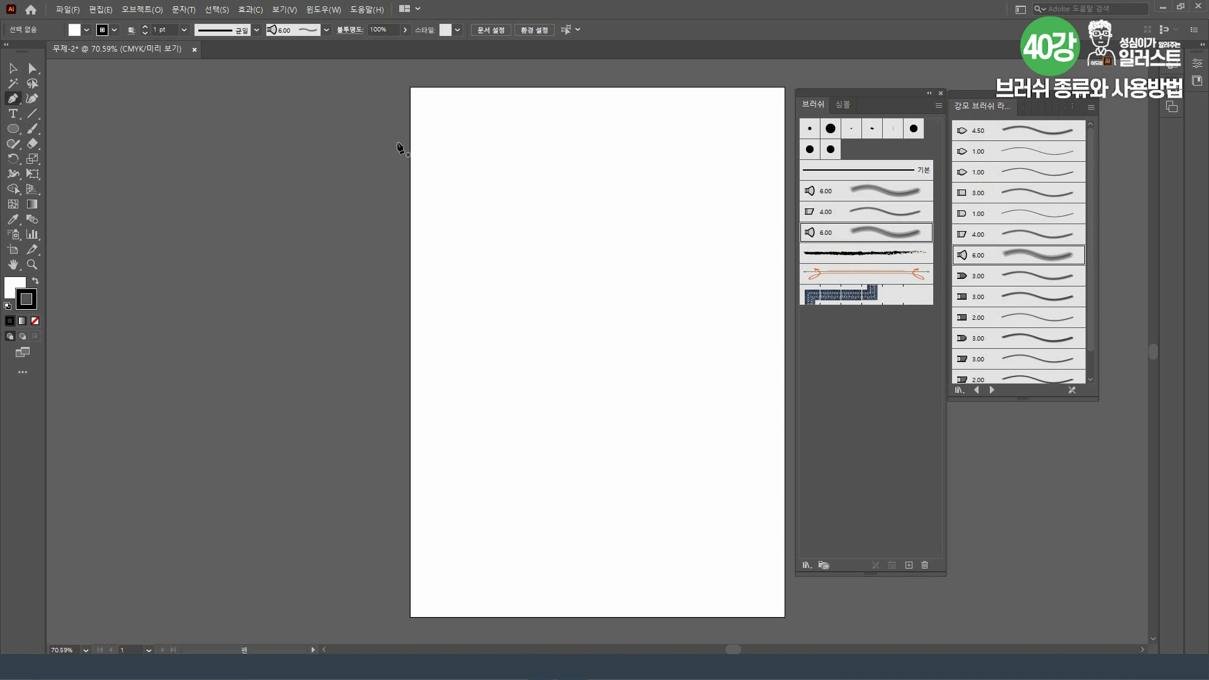
{"action": "left_click", "coordinate": [475, 170]}
{"action": "left_click_drag", "start_coordinate": [719, 173], "coordinate": [834, 259]}
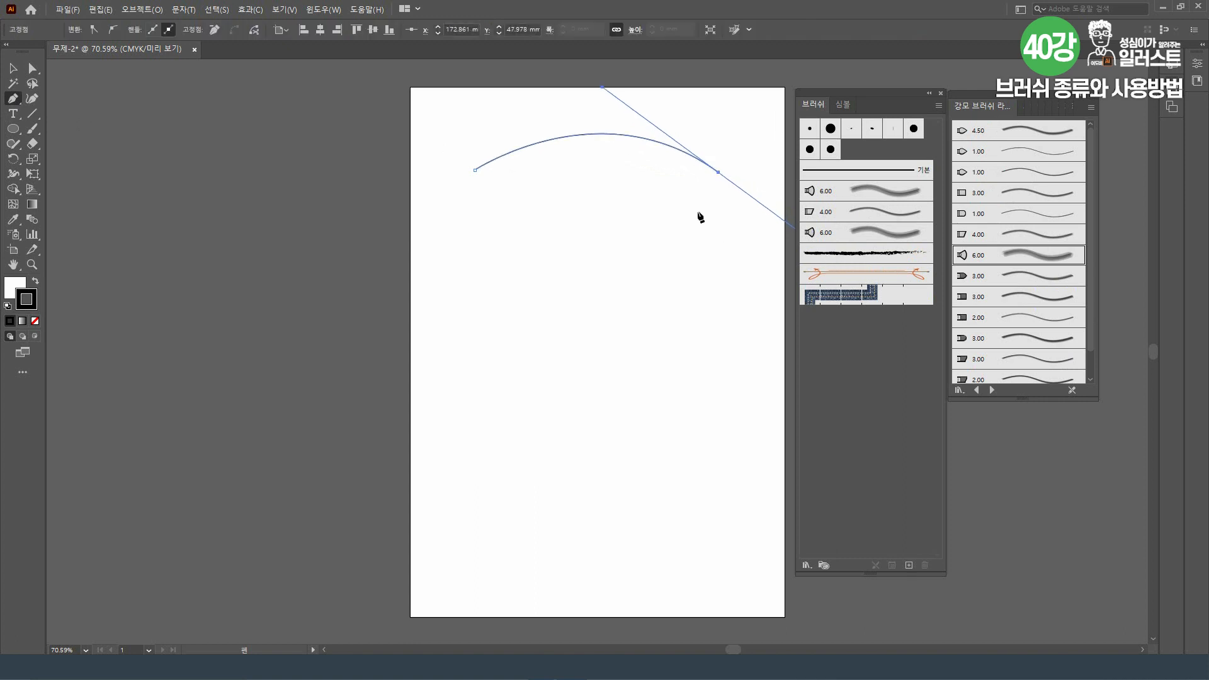
{"action": "key", "text": "ctrl+shift+a"}
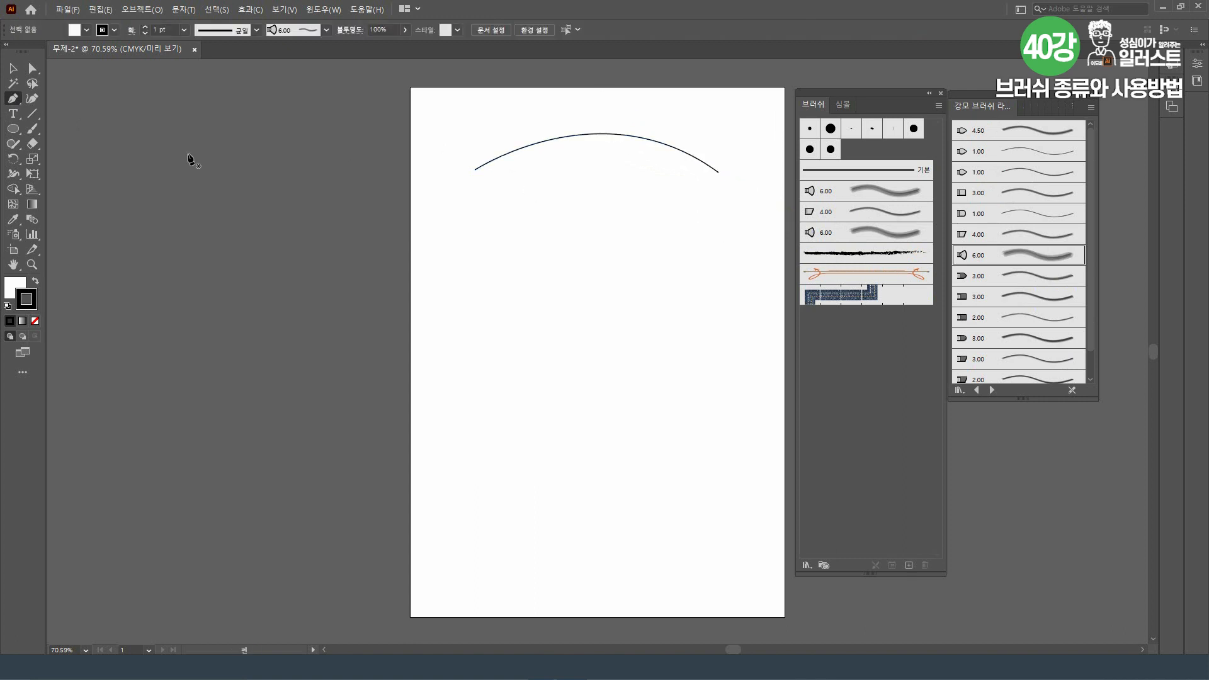
Paint an arched stroke below the pen path using the Paintbrush tool and the 6.00 bristle brush
{"action": "left_click", "coordinate": [32, 131]}
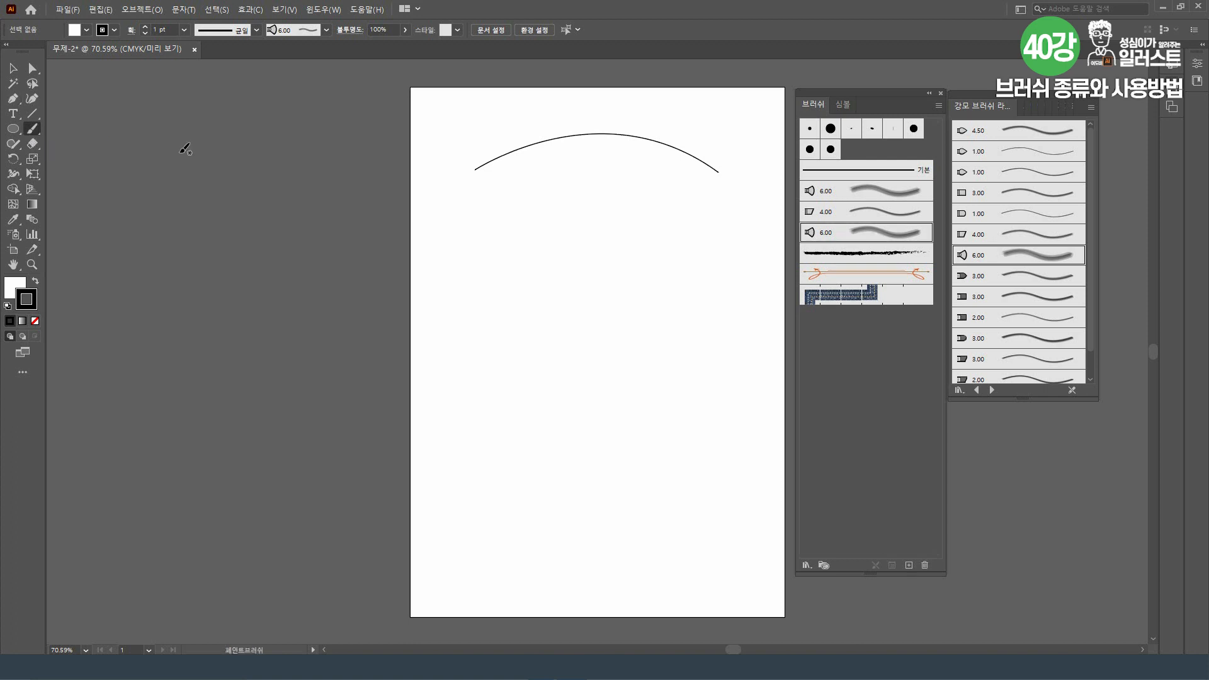
{"action": "mouse_move", "coordinate": [482, 215]}
{"action": "left_mouse_down"}
{"action": "mouse_move", "coordinate": [569, 183]}
{"action": "mouse_move", "coordinate": [696, 181]}
{"action": "mouse_move", "coordinate": [745, 228]}
{"action": "left_mouse_up"}
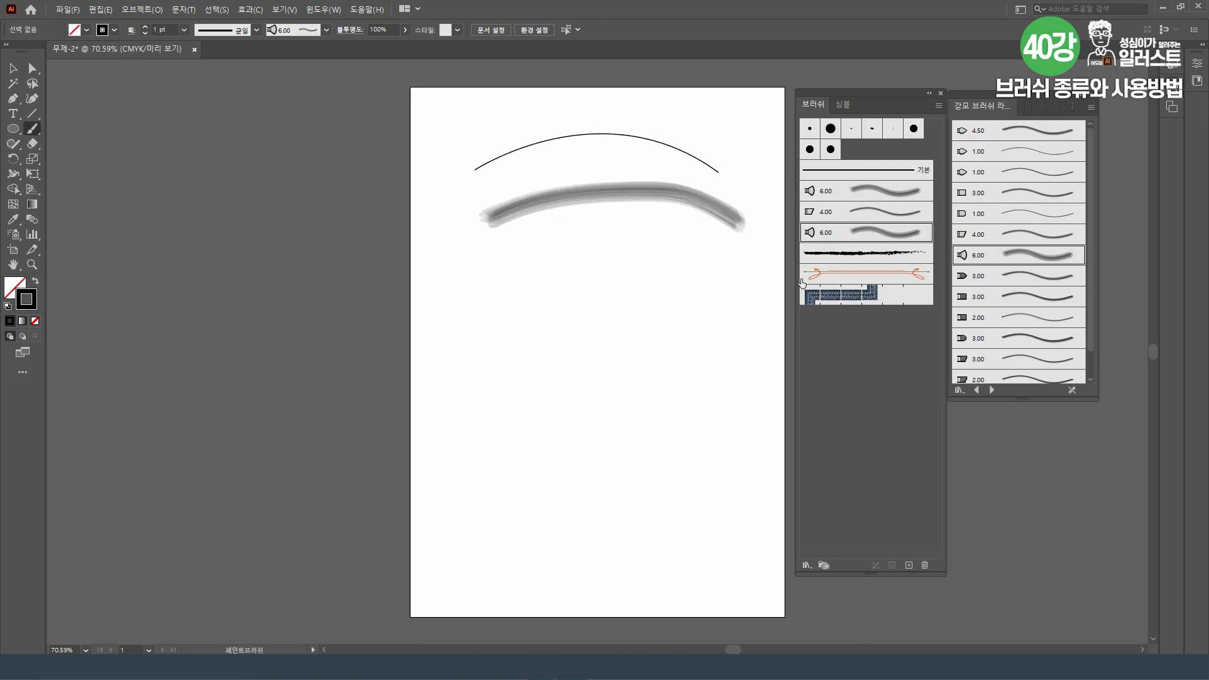
Draw an ellipse about 114 mm wide and 78 mm high below the painted stroke, and try the 6.00 and 4.00 bristle brushes on its outline
{"action": "key", "text": "l"}
{"action": "left_click_drag", "start_coordinate": [495, 243], "coordinate": [698, 382]}
{"action": "left_click", "coordinate": [12, 67]}
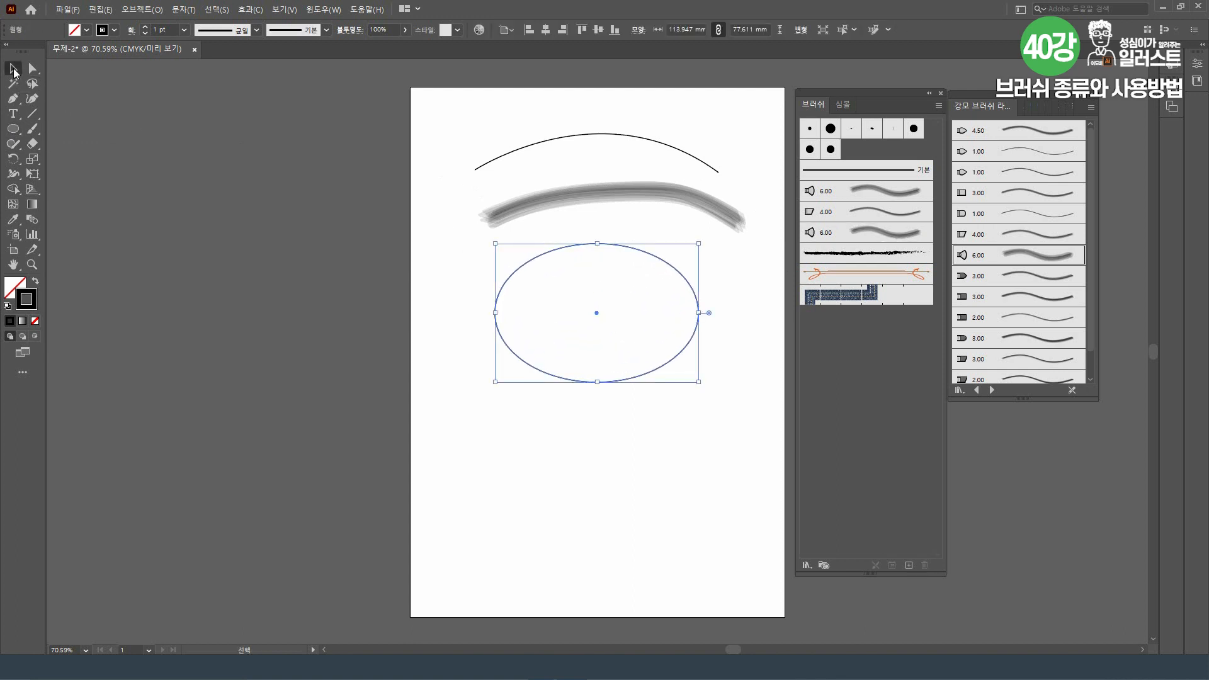
{"action": "left_click", "coordinate": [874, 234]}
{"action": "left_click", "coordinate": [886, 214]}
{"action": "left_click", "coordinate": [888, 198]}
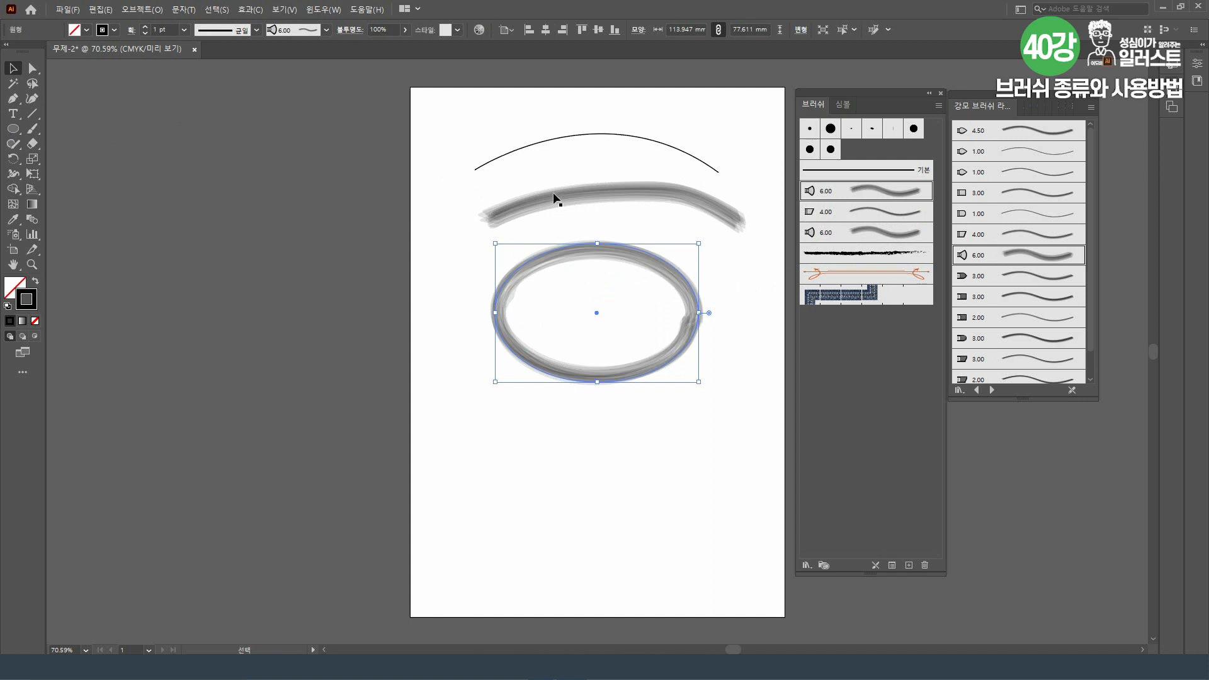
Undo the ellipse's brush changes, the ellipse and the painted stroke, back to the single arched pen path
{"action": "key", "text": "ctrl+z"}
{"action": "key", "text": "ctrl+z"}
{"action": "key", "text": "ctrl+z"}
{"action": "key", "text": "ctrl+z"}
{"action": "key", "text": "ctrl+z"}
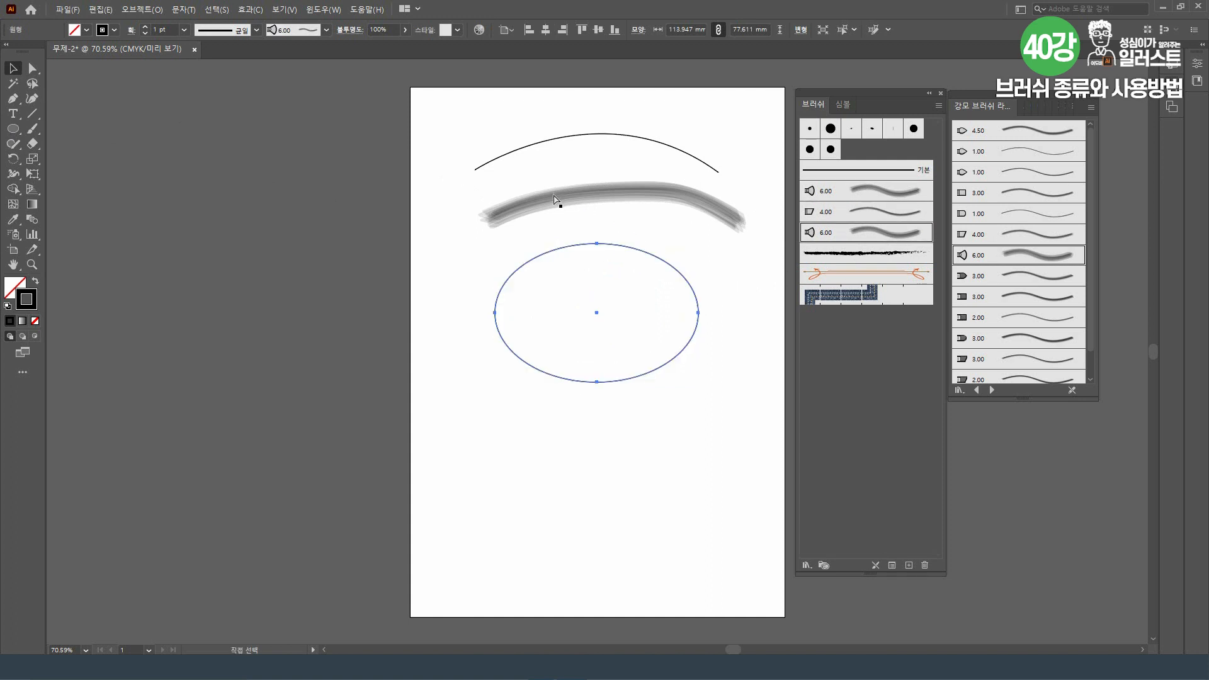
{"action": "key", "text": "ctrl+z"}
{"action": "key", "text": "ctrl+z"}
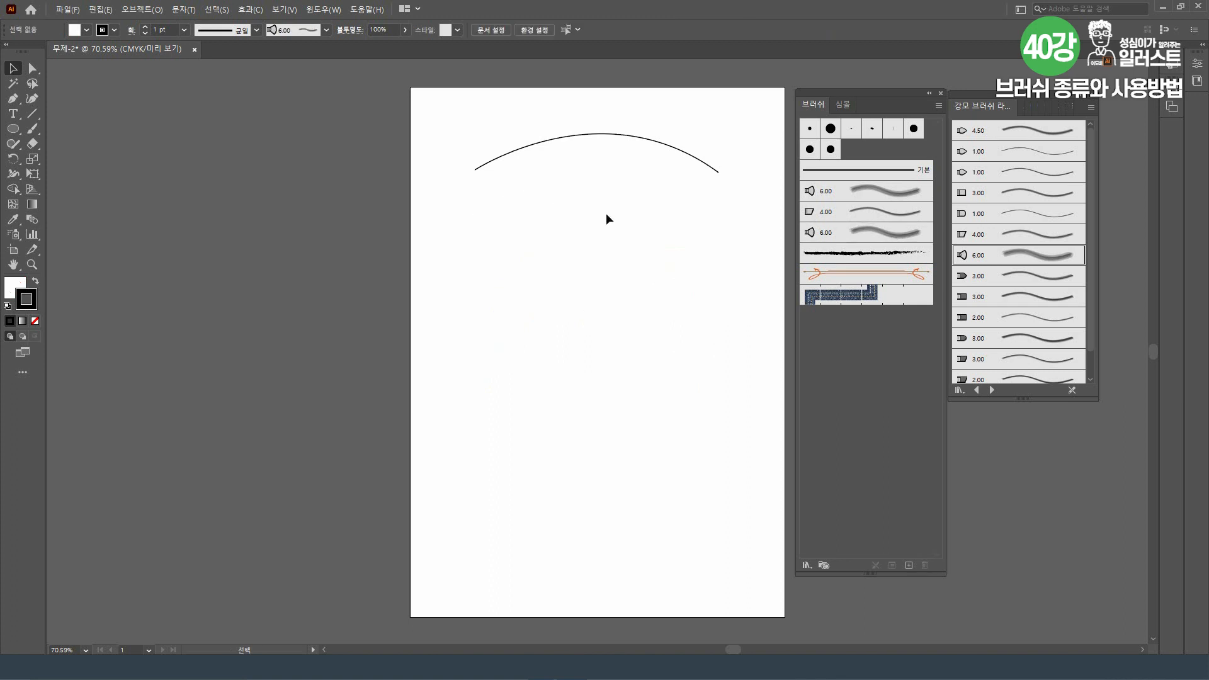
Remove the fill from the arched pen path and make its stroke the active color attribute
{"action": "left_click", "coordinate": [574, 136]}
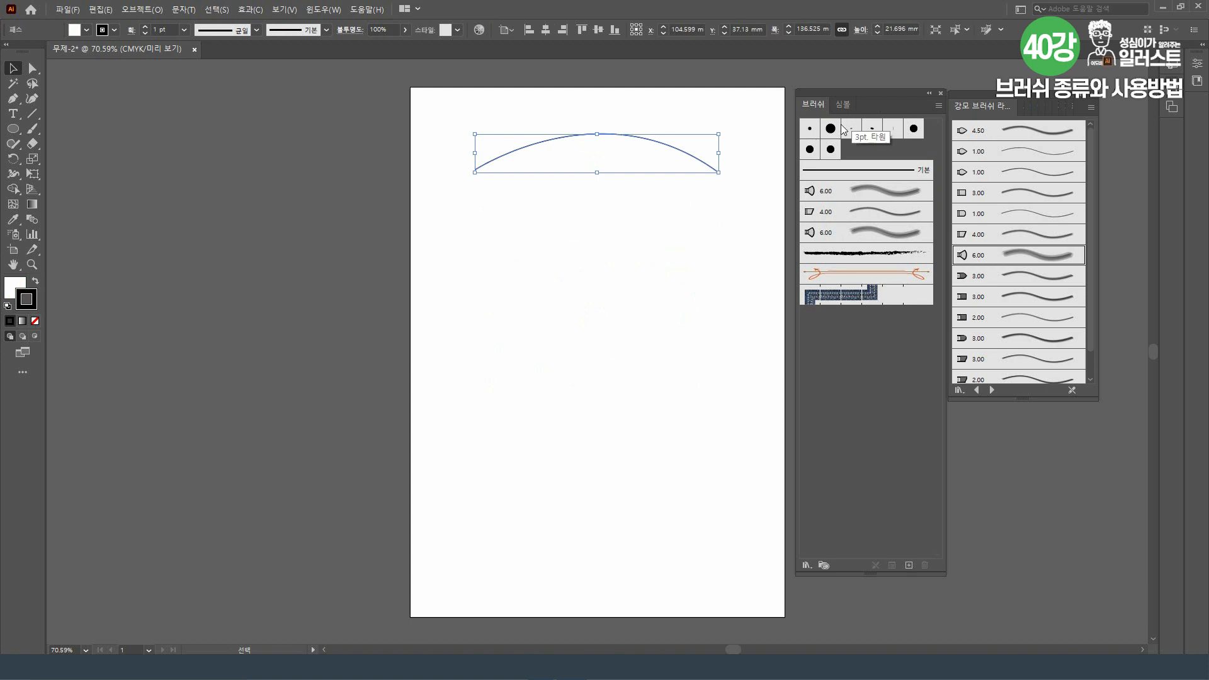
{"action": "left_click", "coordinate": [11, 291]}
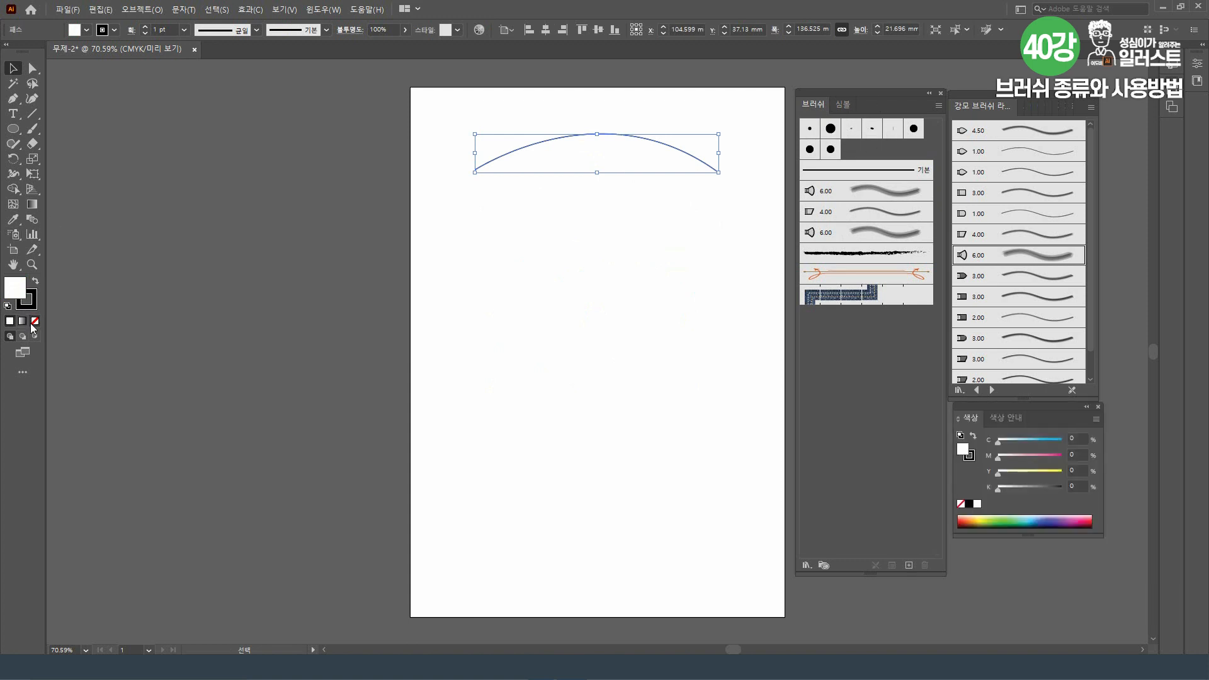
{"action": "left_click", "coordinate": [34, 321]}
{"action": "left_click", "coordinate": [33, 305]}
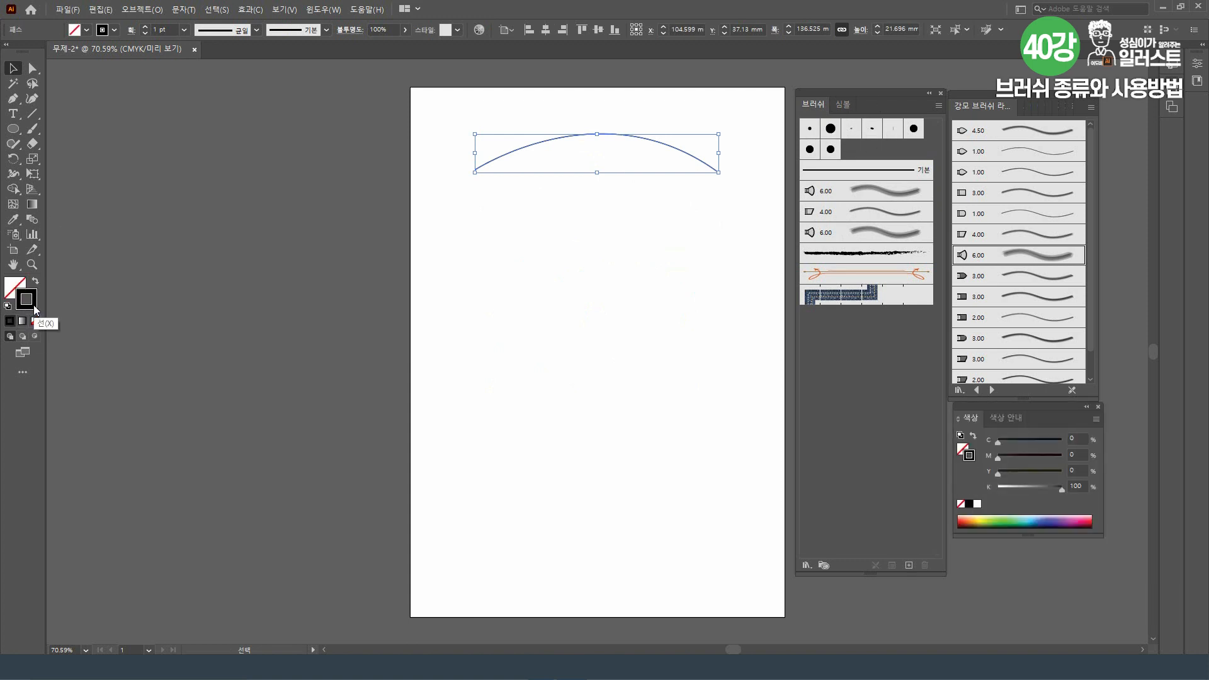
Activate the arched path's fill, set it to none, and switch the active attribute back to the stroke
{"action": "left_click", "coordinate": [11, 288]}
{"action": "left_click", "coordinate": [35, 321]}
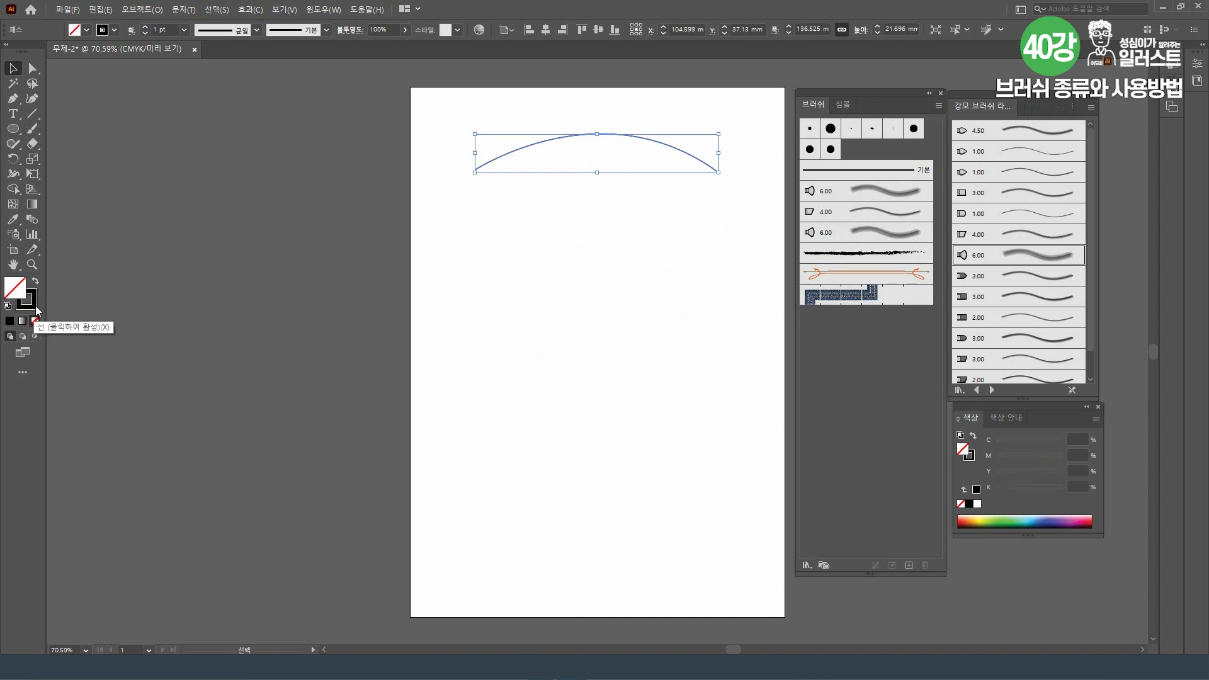
{"action": "left_click", "coordinate": [36, 308]}
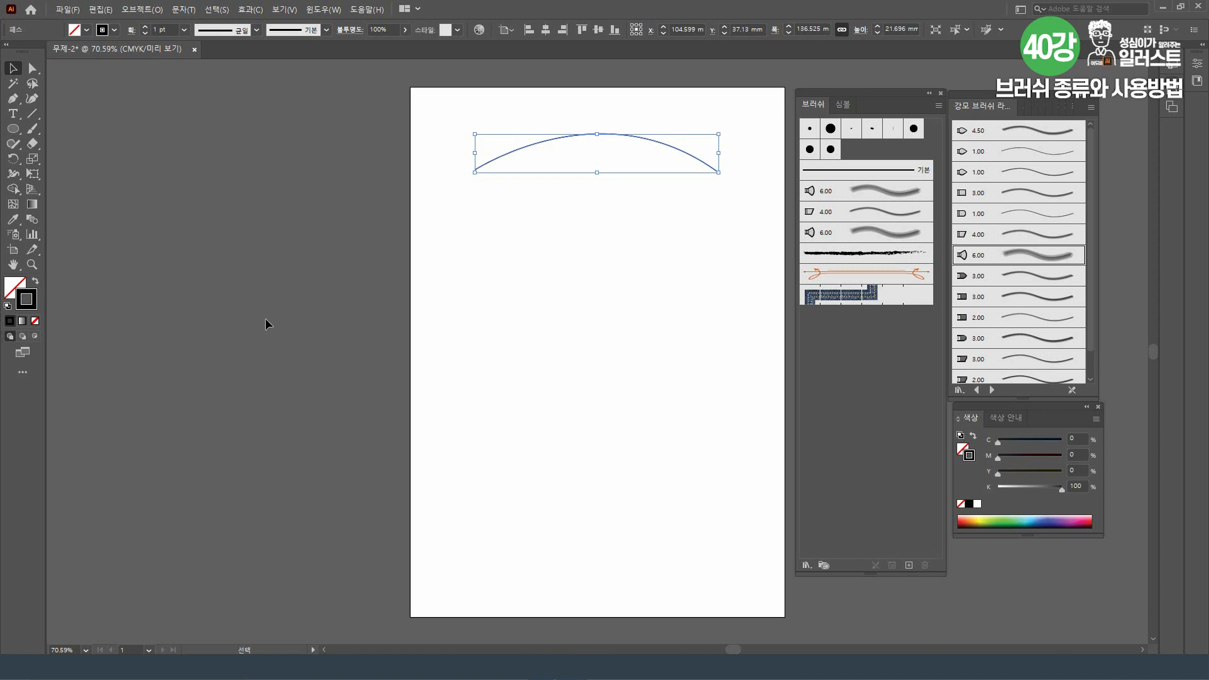
{"action": "left_click", "coordinate": [35, 321]}
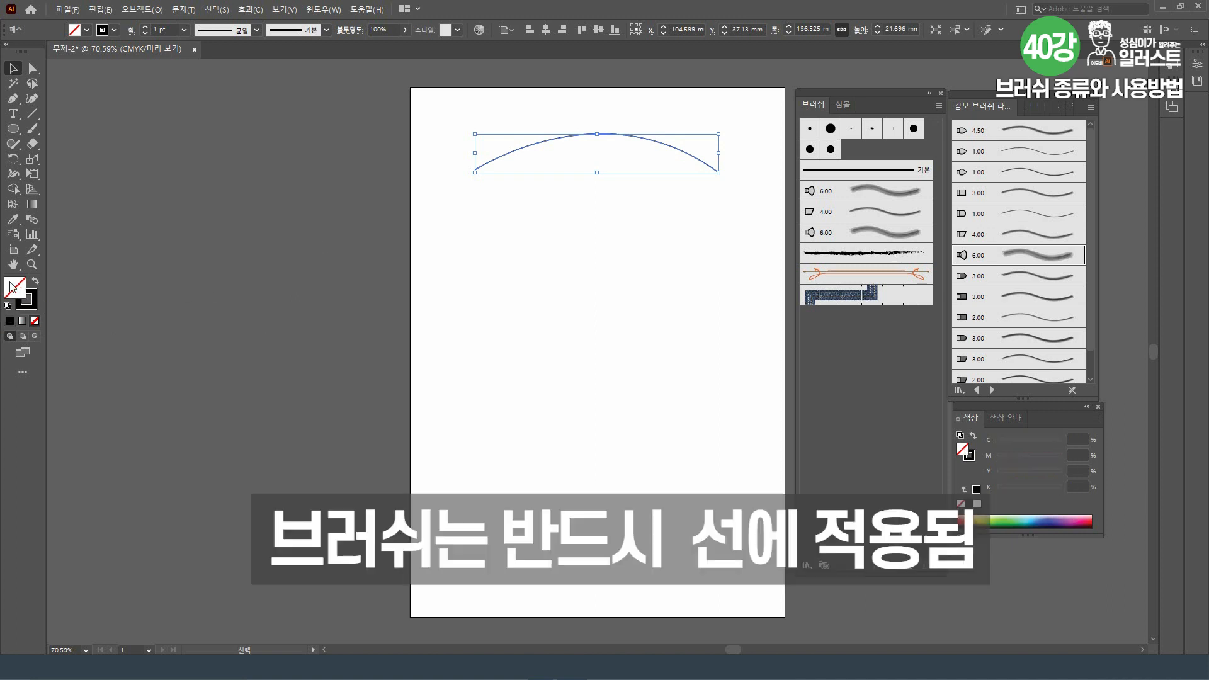
{"action": "left_click", "coordinate": [33, 306]}
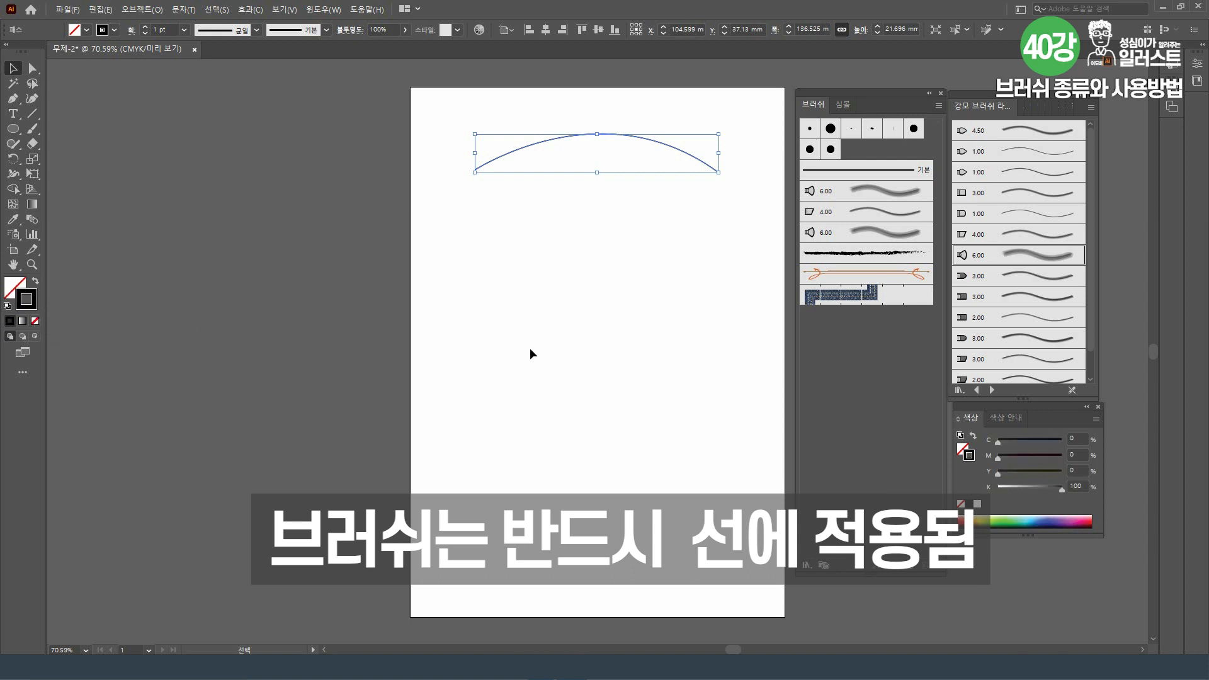
Try the 6.00 bristle brush on the arched path at 2 pt stroke weight, restore 1 pt and remove the brush
{"action": "left_click", "coordinate": [859, 194]}
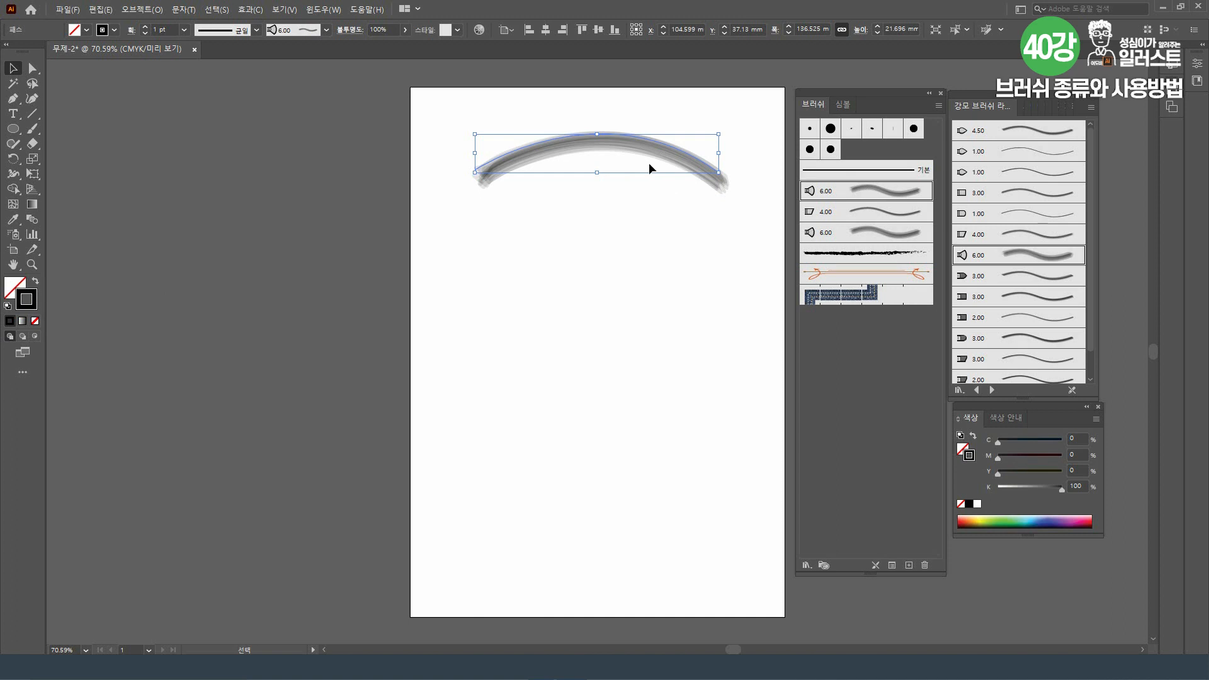
{"action": "left_click", "coordinate": [323, 10]}
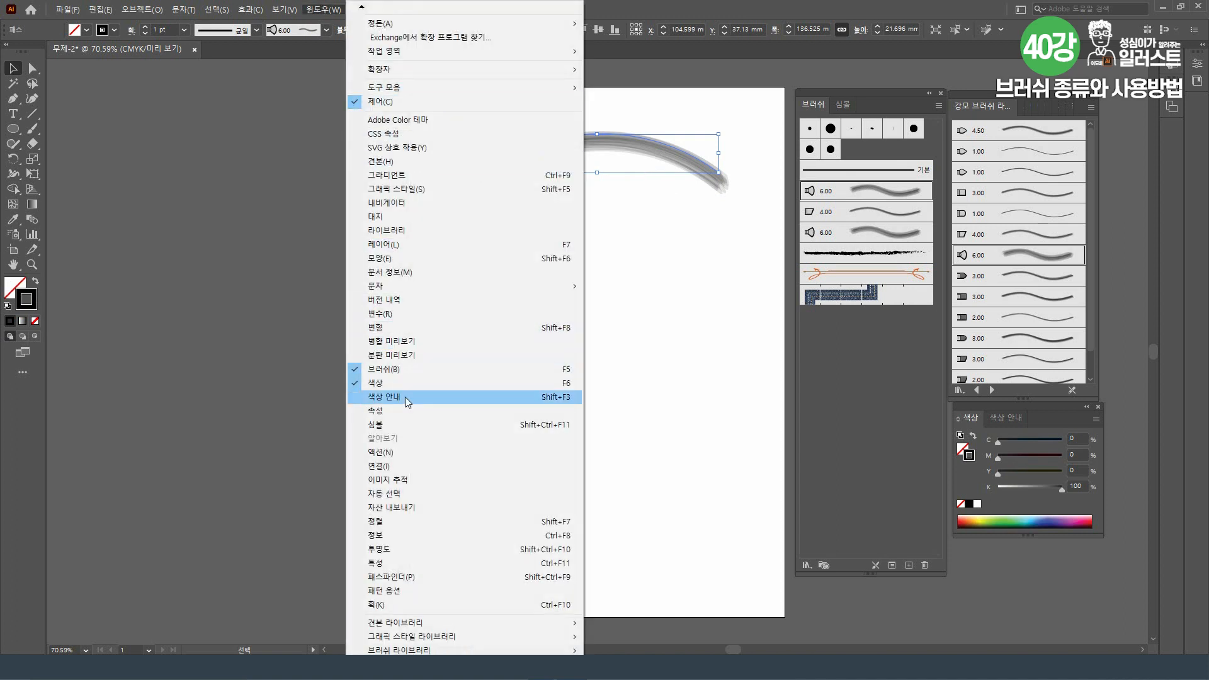
{"action": "left_click", "coordinate": [433, 605]}
{"action": "left_click", "coordinate": [813, 259]}
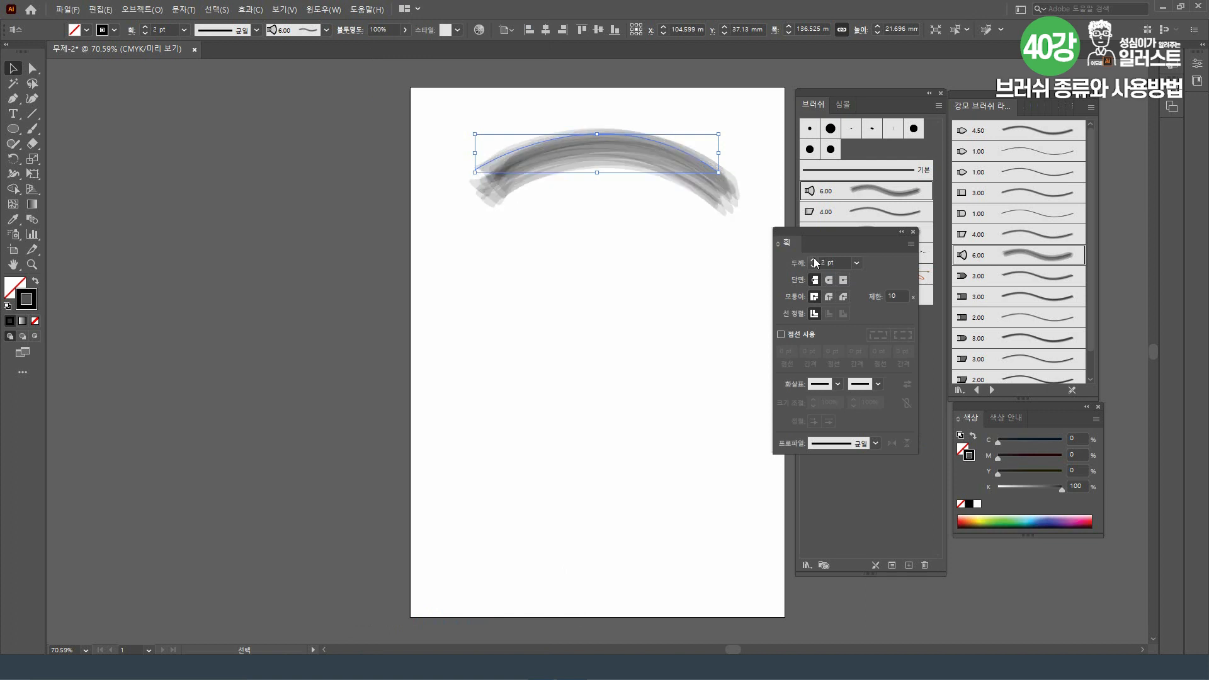
{"action": "left_click", "coordinate": [813, 266]}
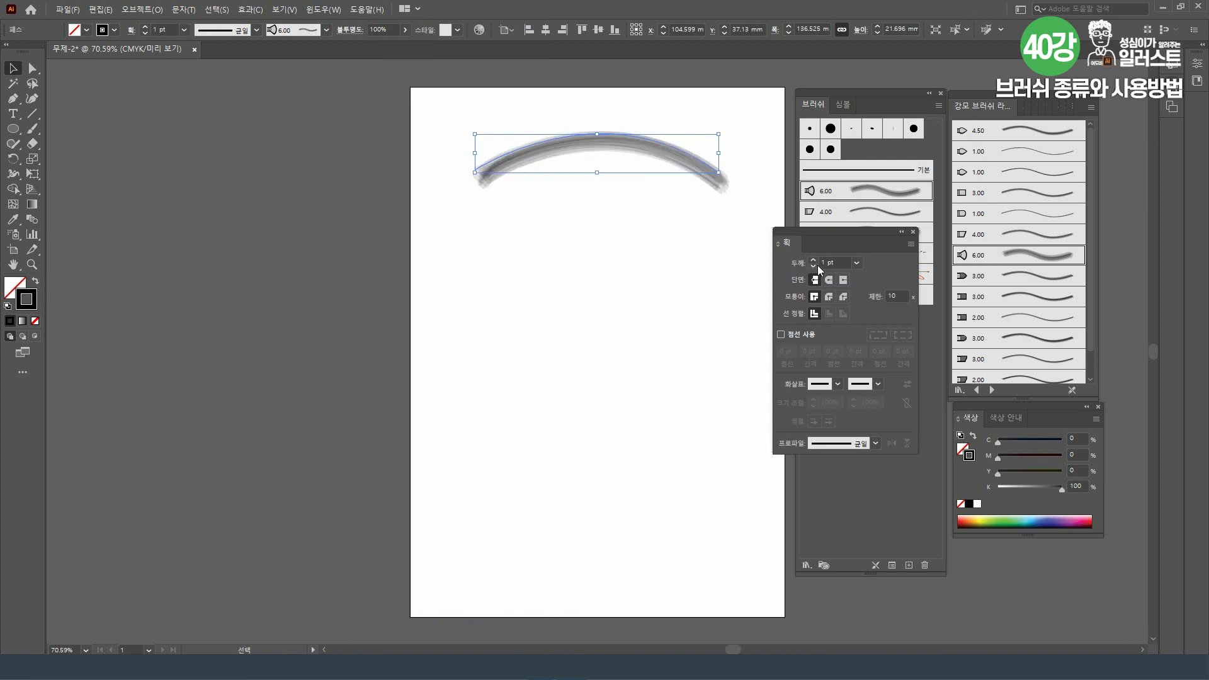
{"action": "left_click", "coordinate": [913, 232]}
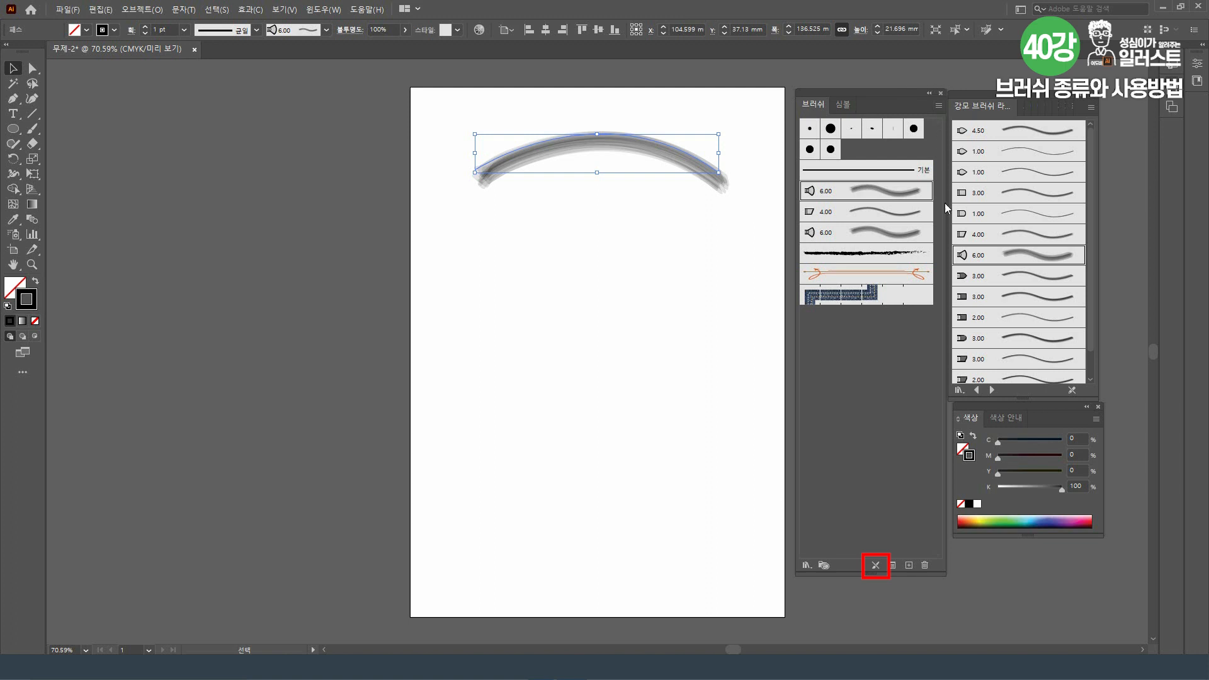
{"action": "left_click", "coordinate": [872, 570]}
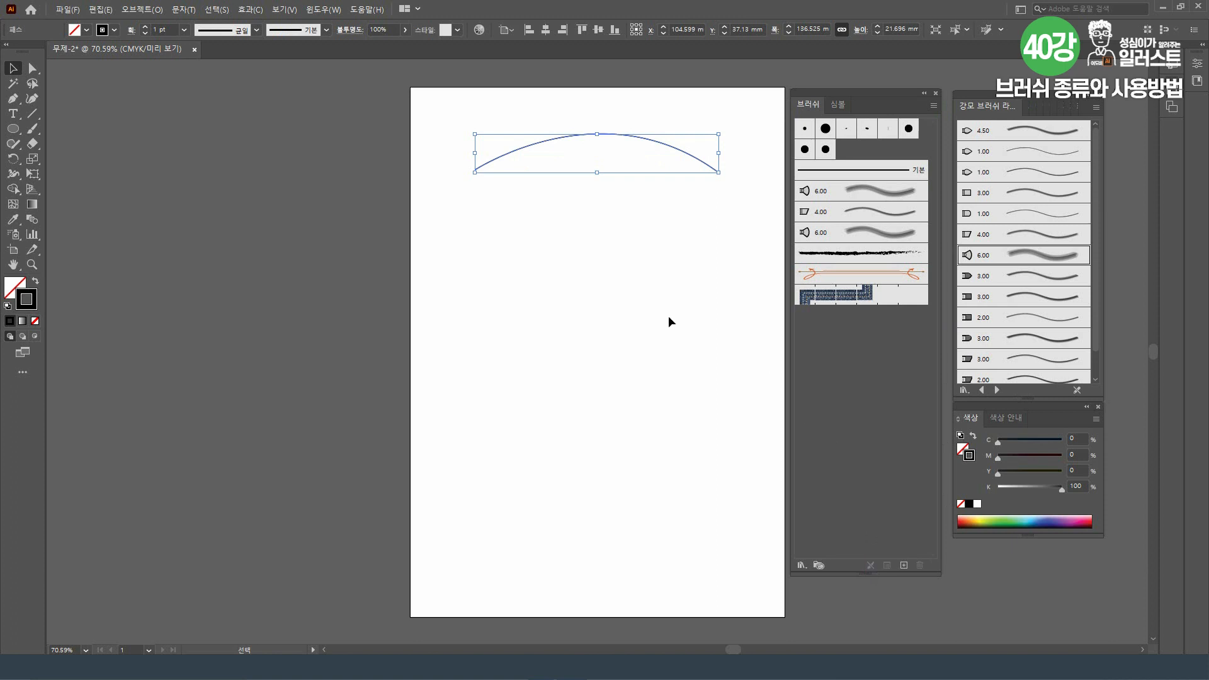
Duplicate the arched path straight down at about 26 mm intervals to make nine evenly spaced arches
{"action": "left_click", "coordinate": [639, 166]}
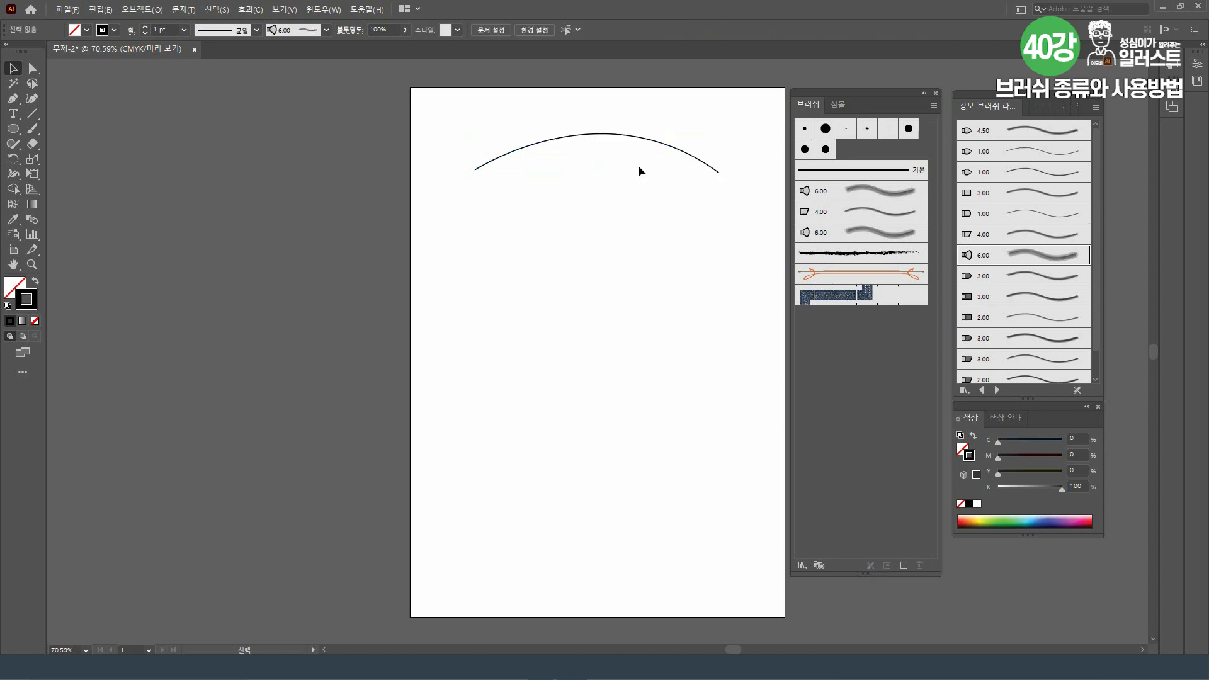
{"action": "left_click", "coordinate": [625, 135]}
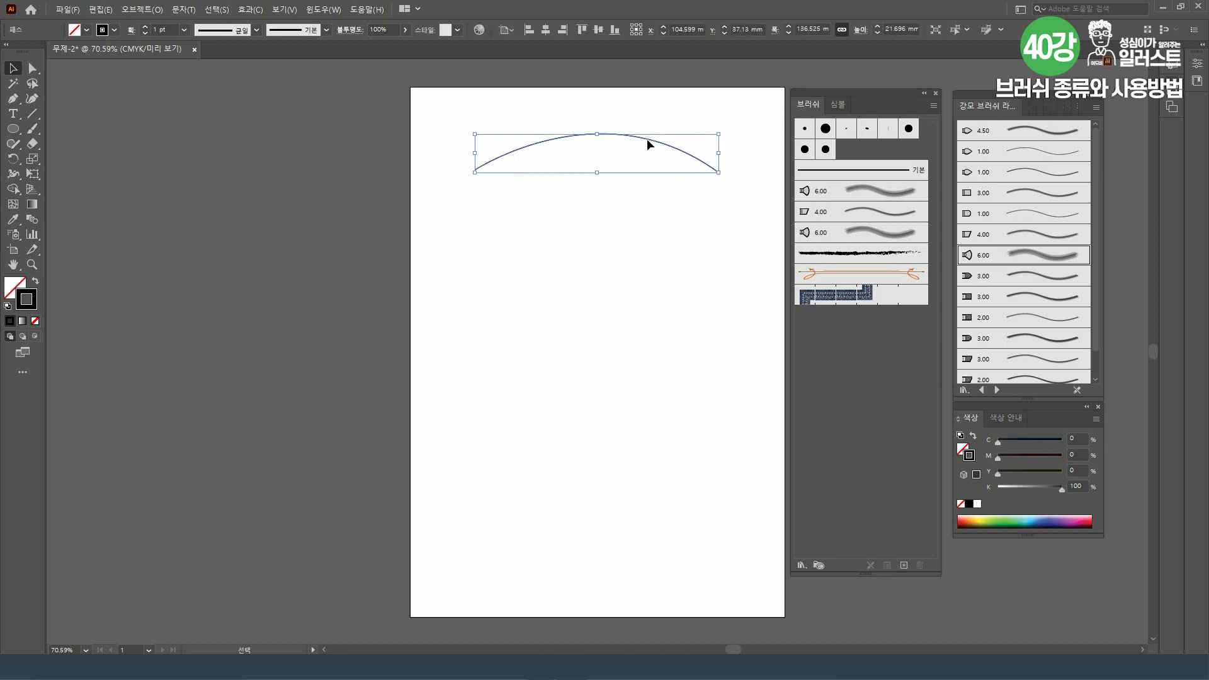
{"action": "left_click_drag", "start_coordinate": [648, 139], "coordinate": [651, 190]}
{"action": "key", "text": "ctrl+d"}
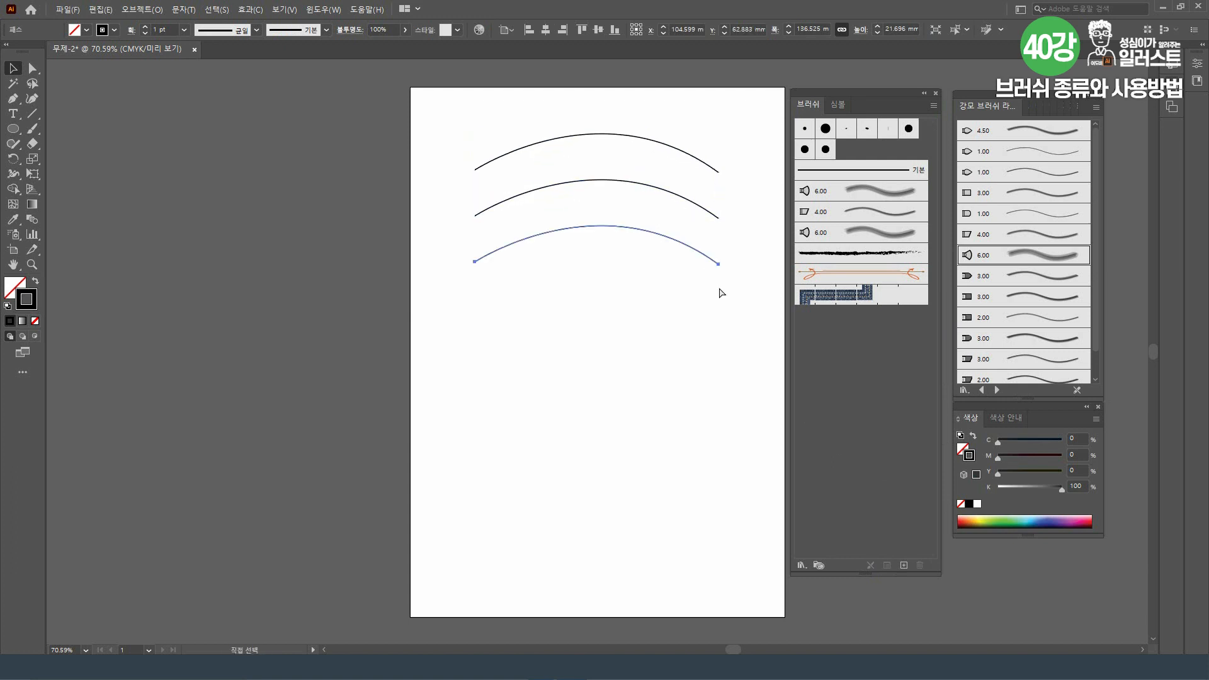
{"action": "key", "text": "ctrl+d"}
{"action": "key", "text": "ctrl+d"}
{"action": "key", "text": "ctrl+d"}
{"action": "key", "text": "ctrl+d"}
{"action": "key", "text": "ctrl+d"}
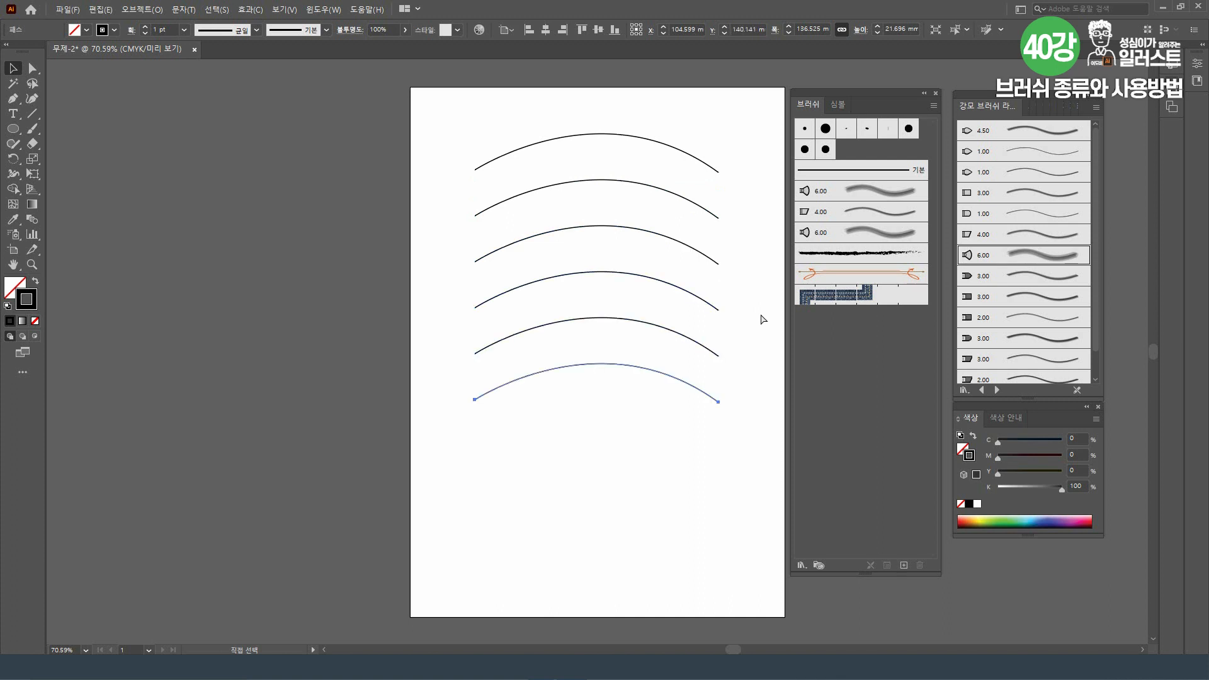
{"action": "key", "text": "ctrl+d"}
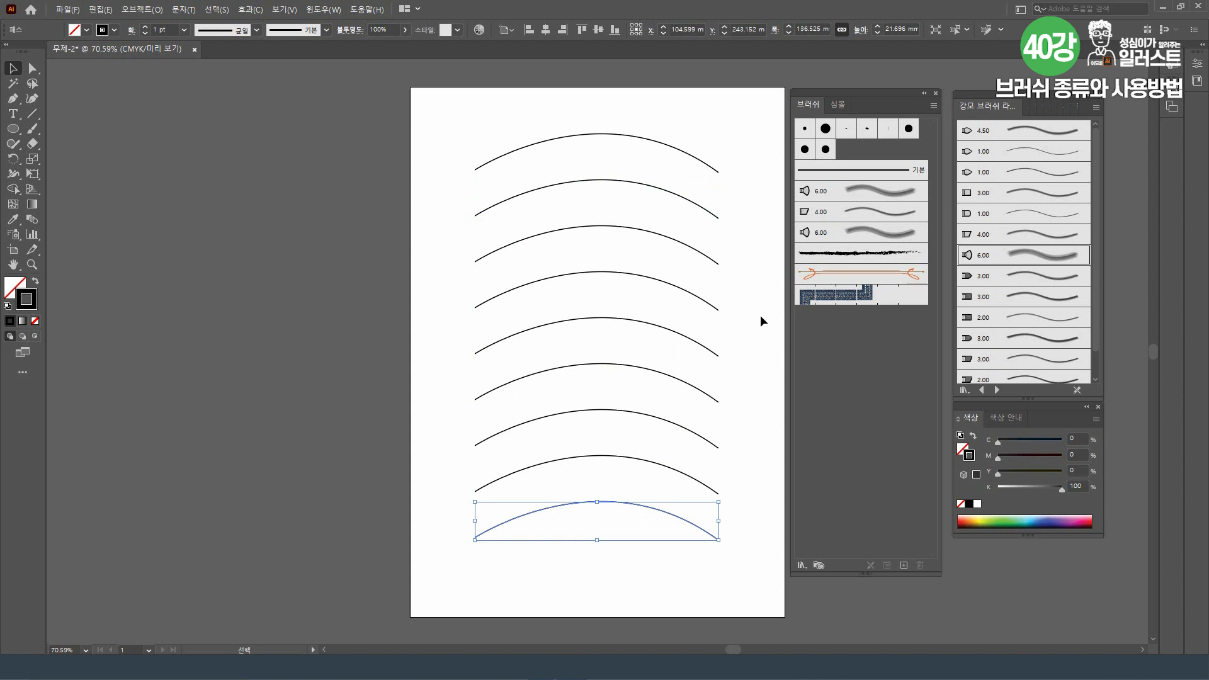
{"action": "left_click", "coordinate": [760, 306]}
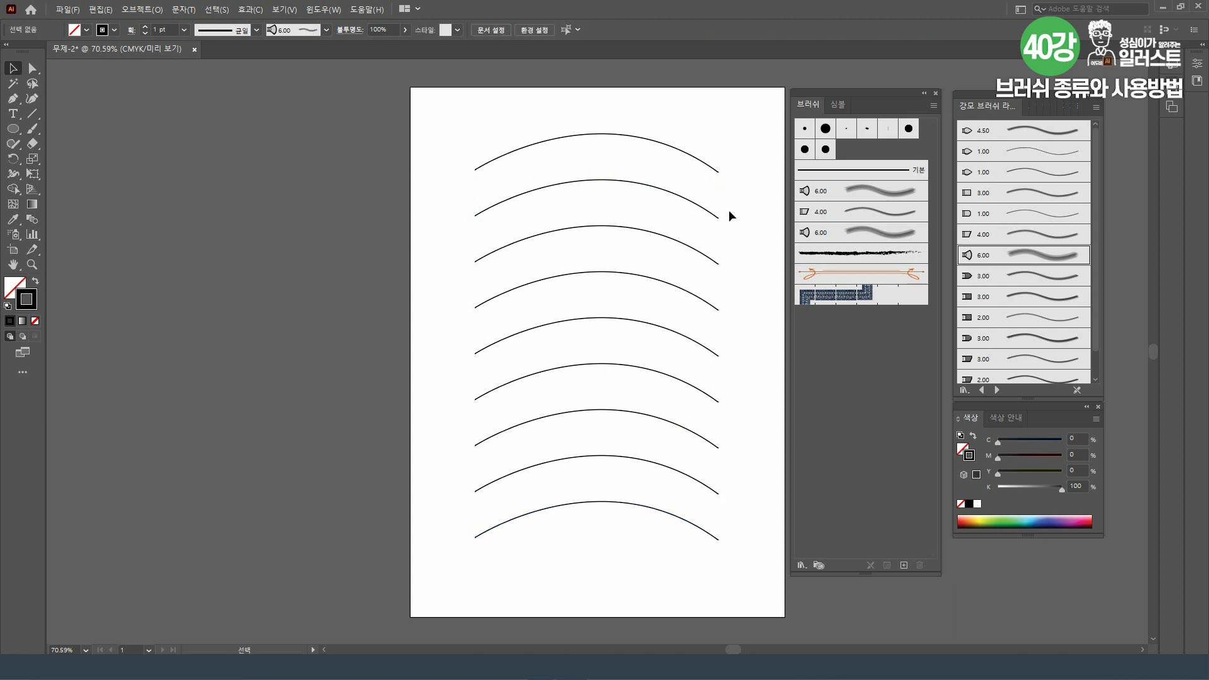
Apply the lower 6.00 bristle brush to the topmost arch
{"action": "left_click", "coordinate": [717, 172]}
{"action": "left_click", "coordinate": [880, 232]}
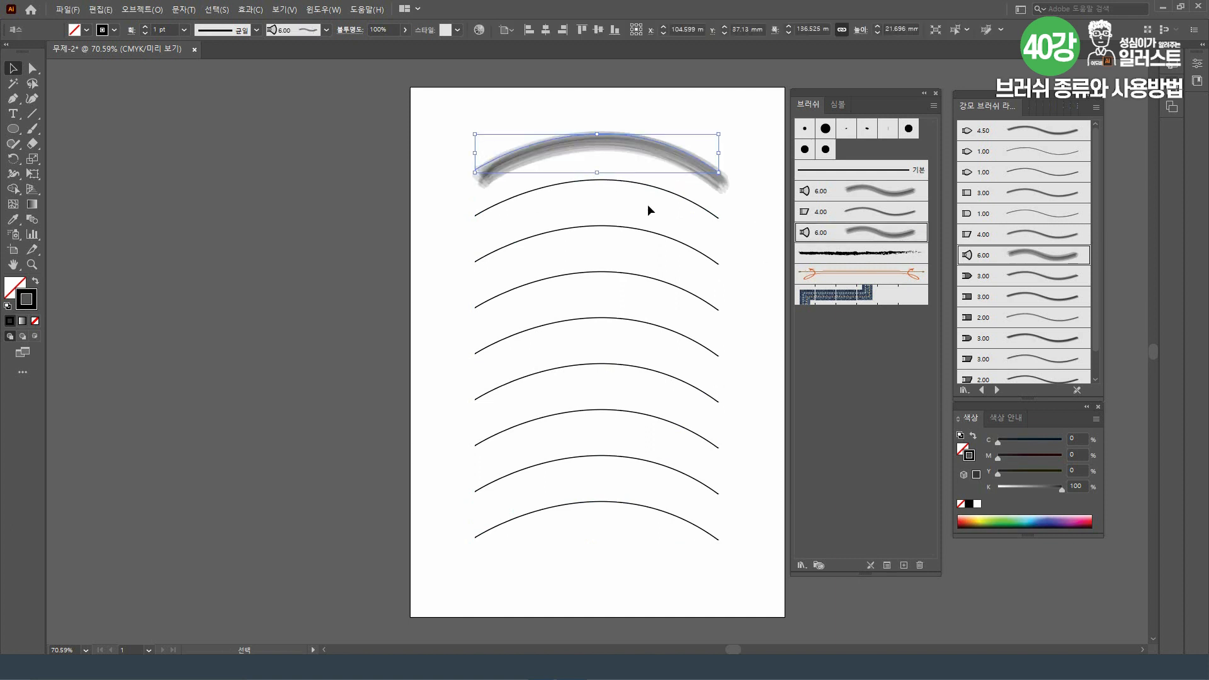
{"action": "left_click", "coordinate": [738, 248]}
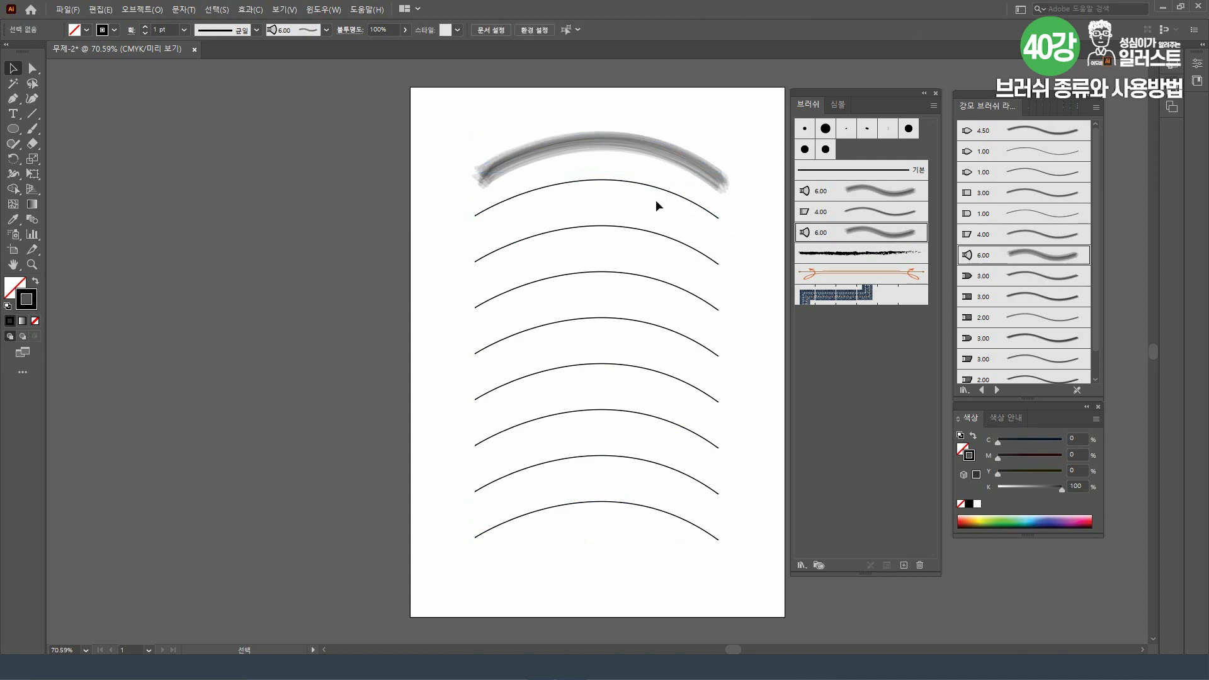
Open the 그런지 브러쉬 벡터 팩 brush library and apply its first brush to the second arch
{"action": "left_click", "coordinate": [323, 9]}
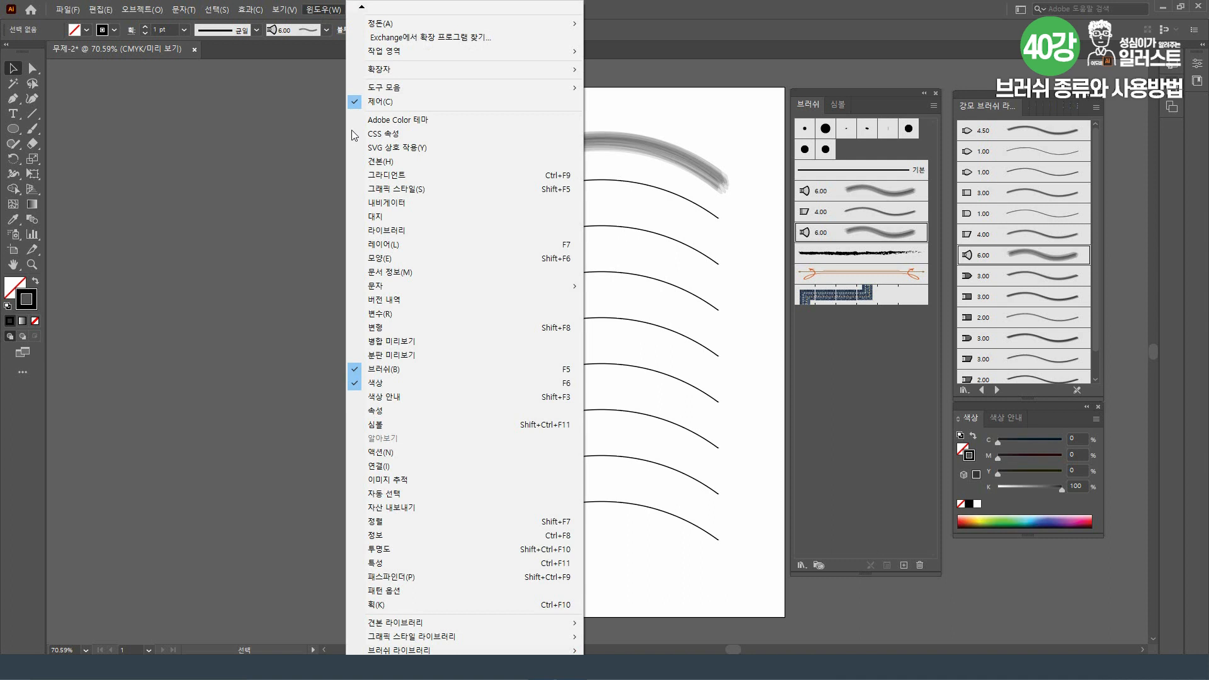
{"action": "mouse_move", "coordinate": [567, 651]}
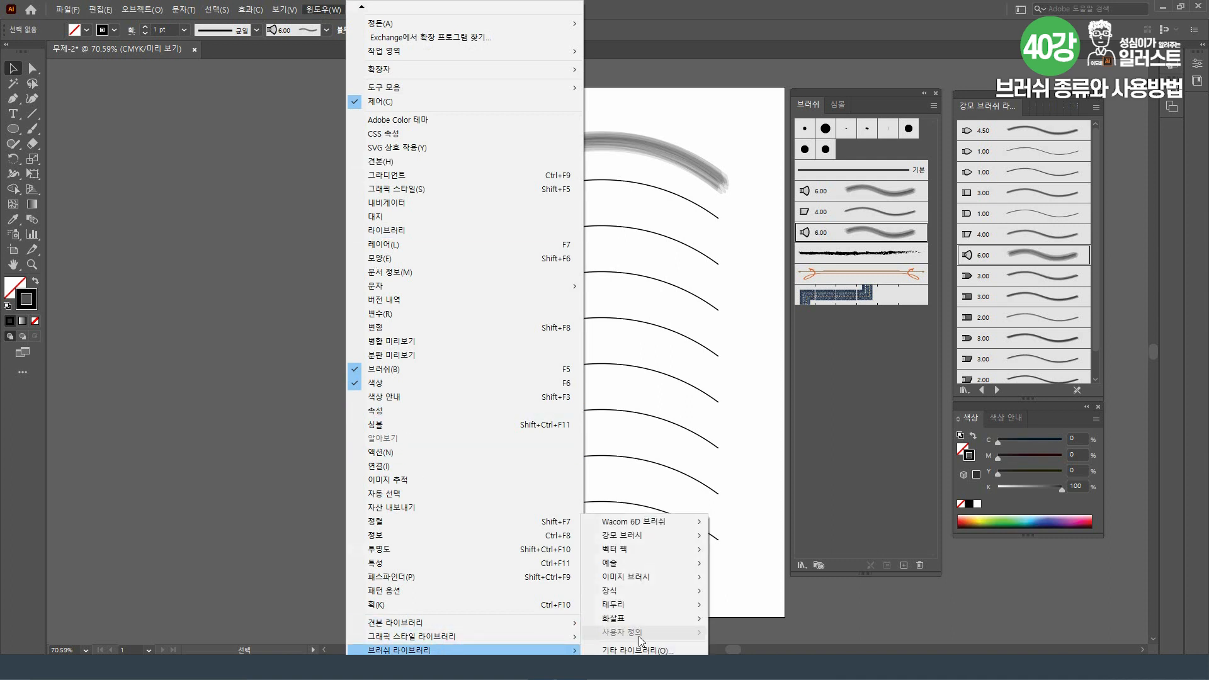
{"action": "mouse_move", "coordinate": [668, 553]}
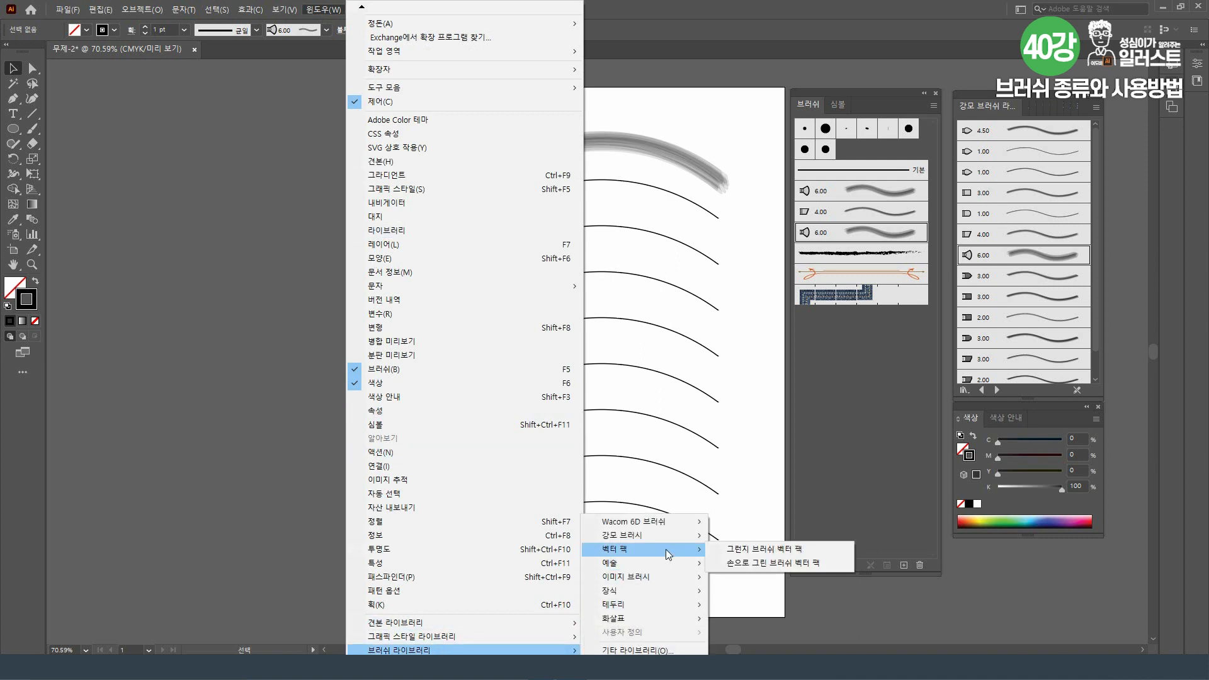
{"action": "left_click", "coordinate": [763, 552]}
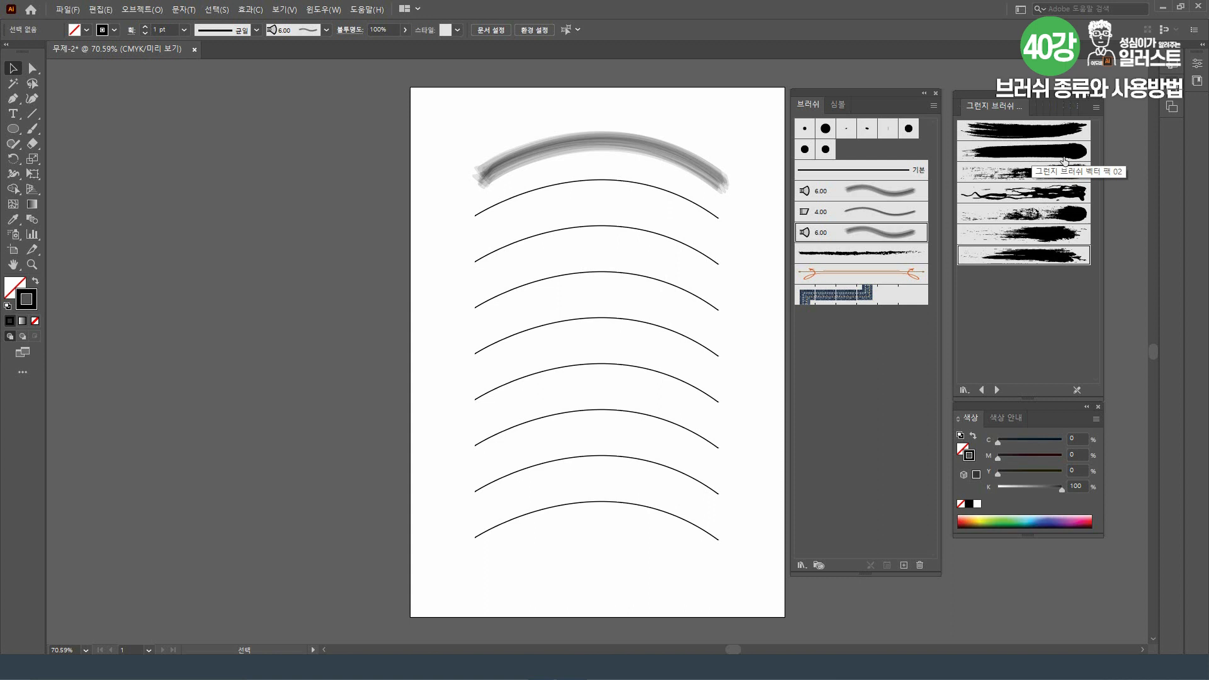
{"action": "left_click", "coordinate": [718, 221]}
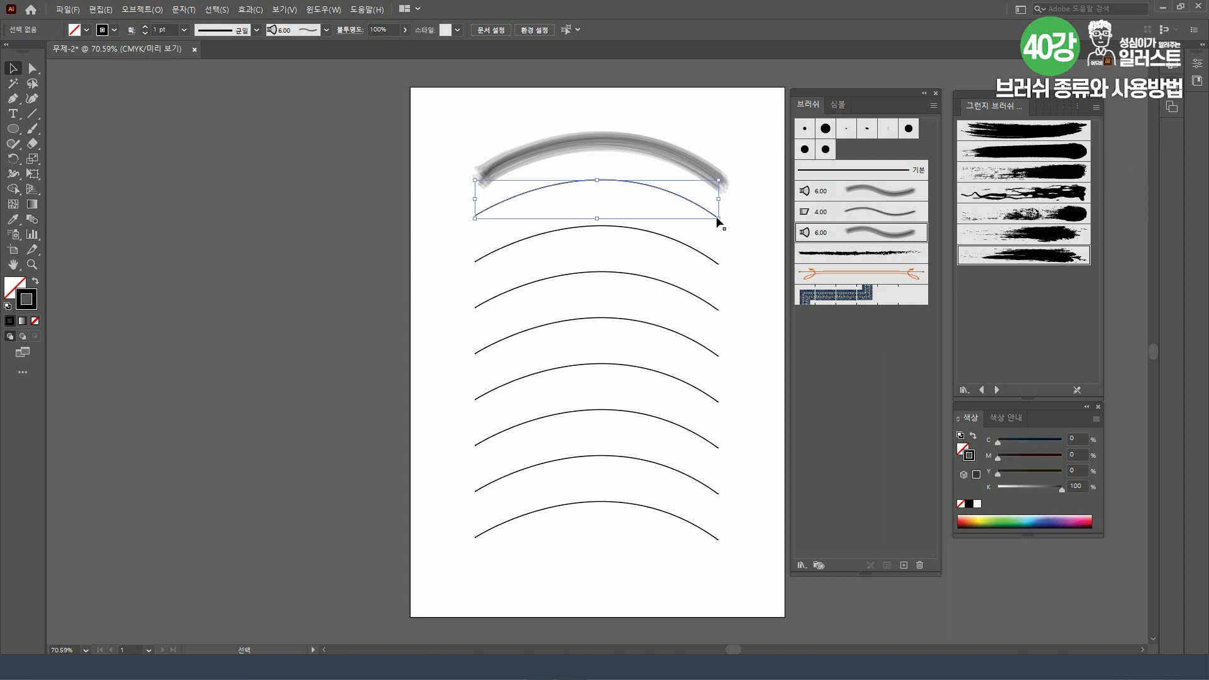
{"action": "left_click", "coordinate": [1044, 134]}
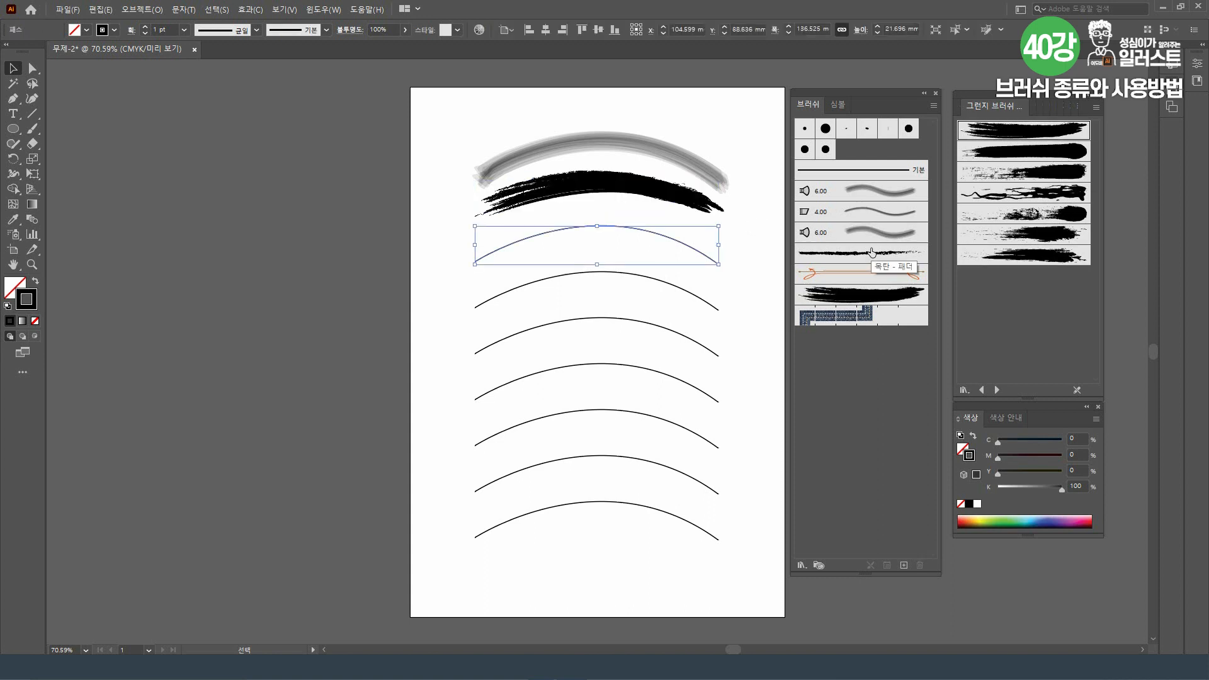
Try the seventh and sixth grunge brushes on the third arch, and settle on the fifth one
{"action": "left_click", "coordinate": [1054, 253]}
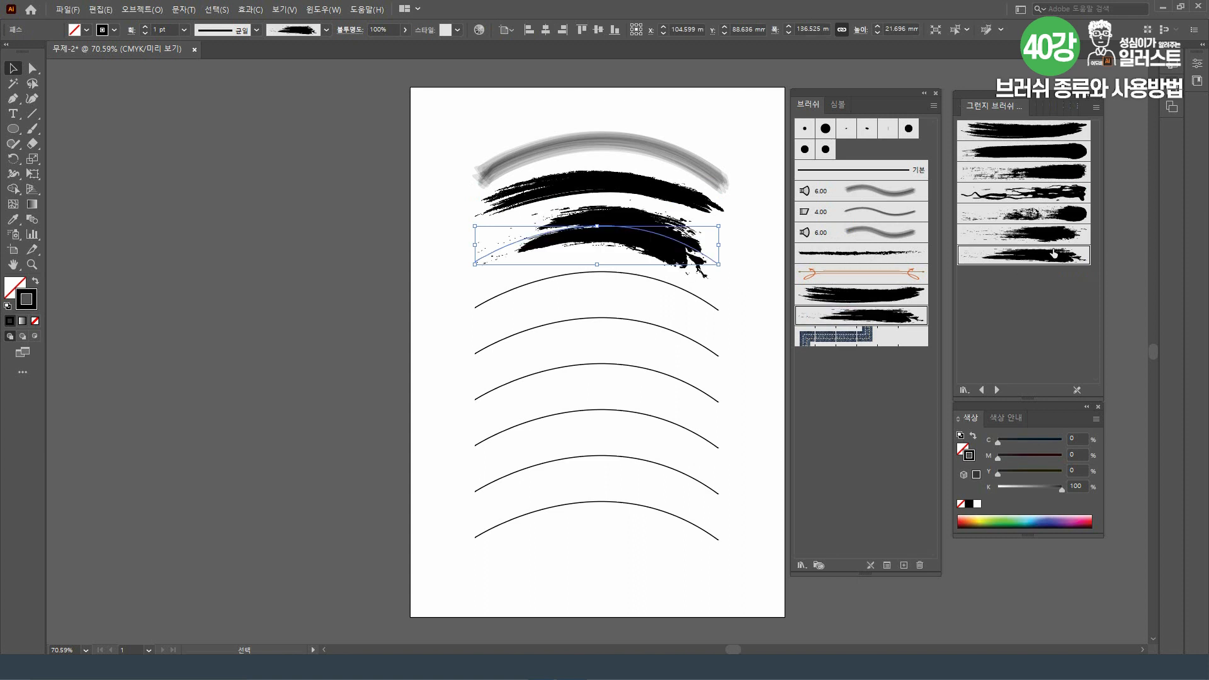
{"action": "left_click", "coordinate": [1057, 236]}
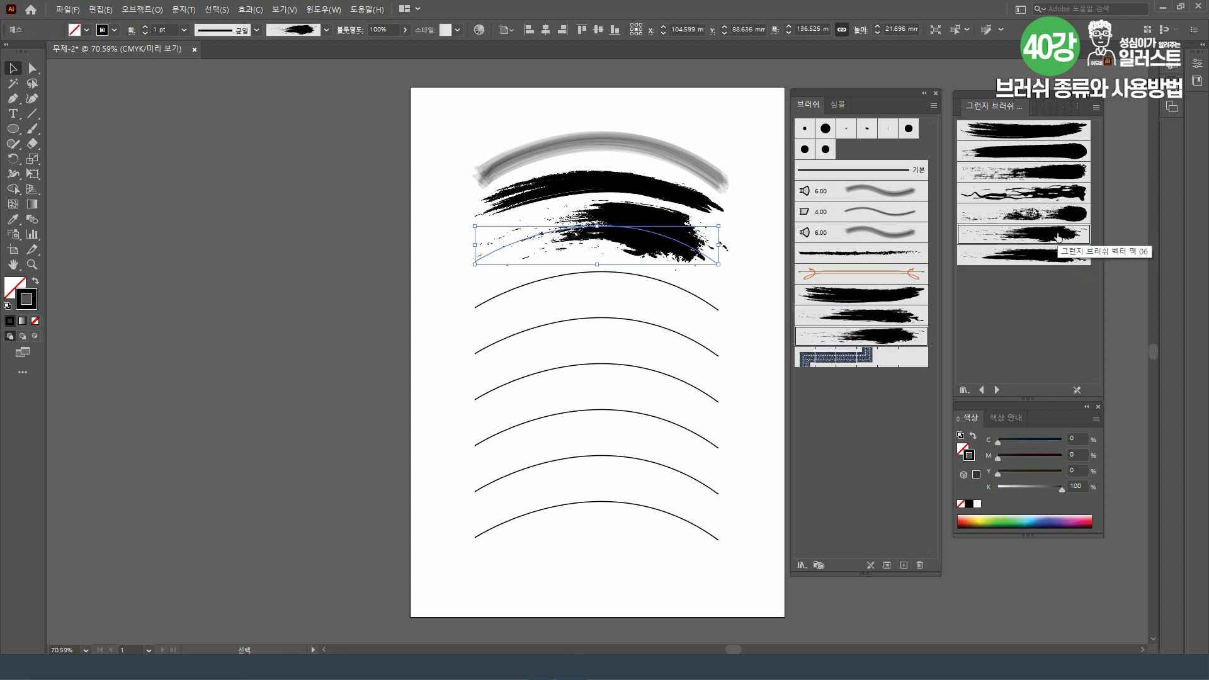
{"action": "left_click", "coordinate": [1058, 216]}
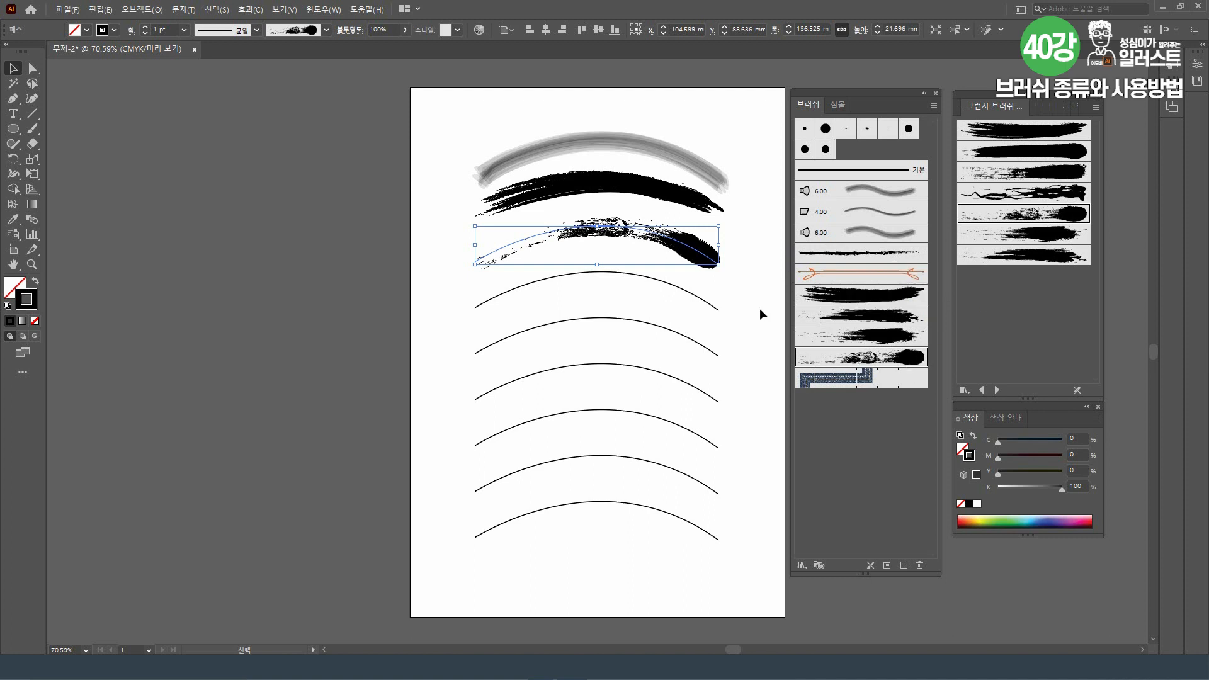
Deselect the third arch and open the 예술_분필목탄연필 brush library
{"action": "left_click", "coordinate": [323, 9]}
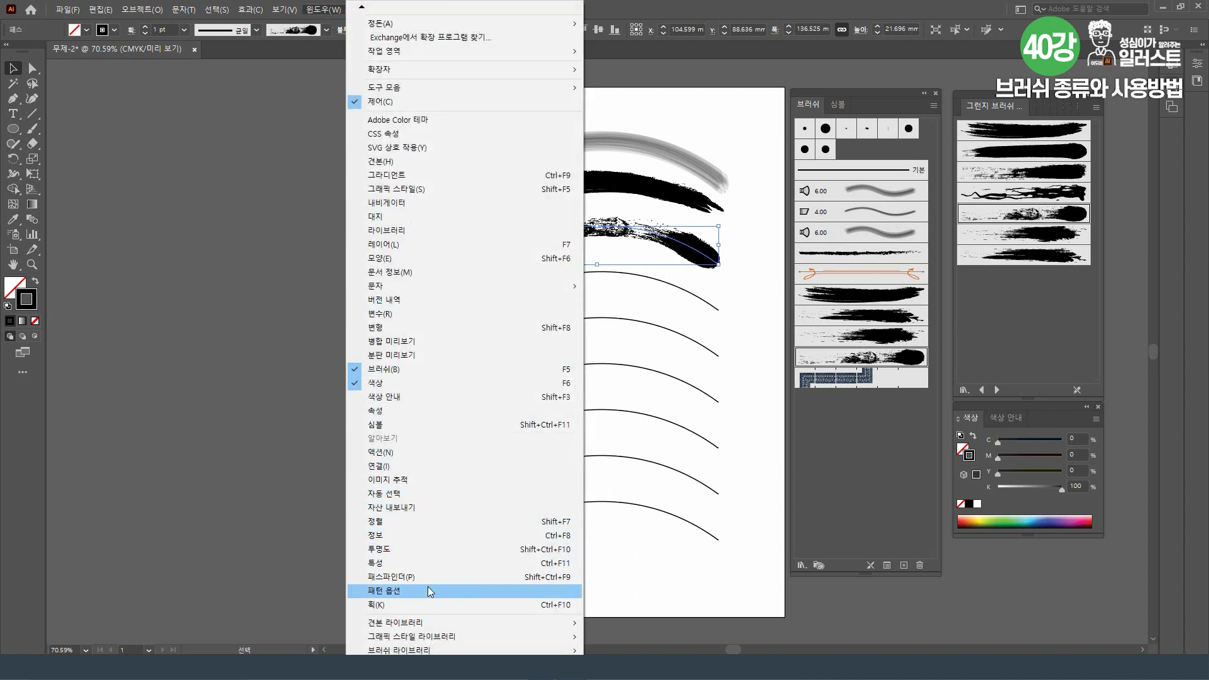
{"action": "mouse_move", "coordinate": [432, 651]}
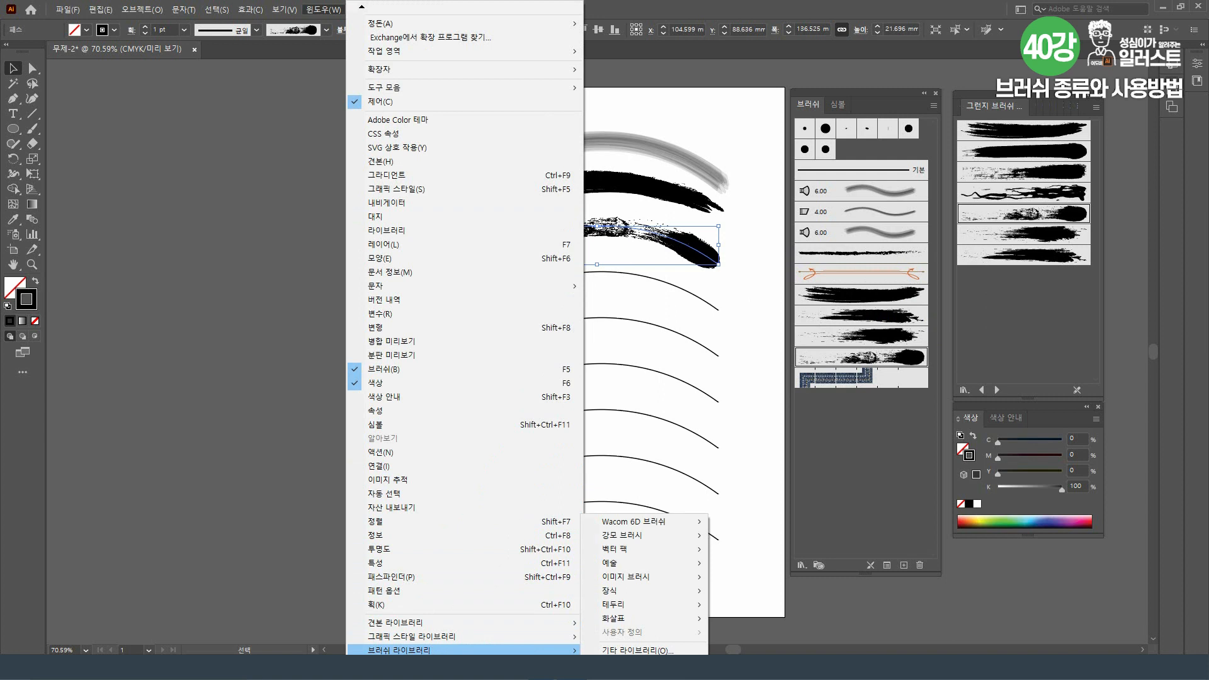
{"action": "left_click", "coordinate": [905, 497]}
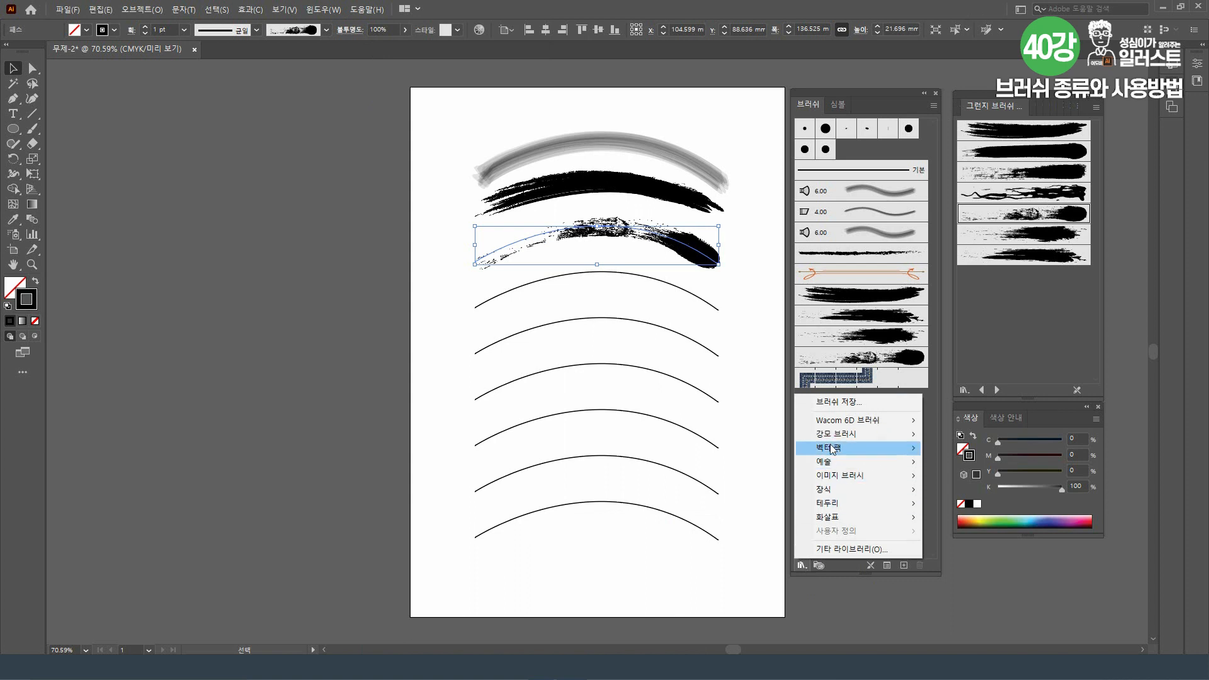
{"action": "mouse_move", "coordinate": [833, 459]}
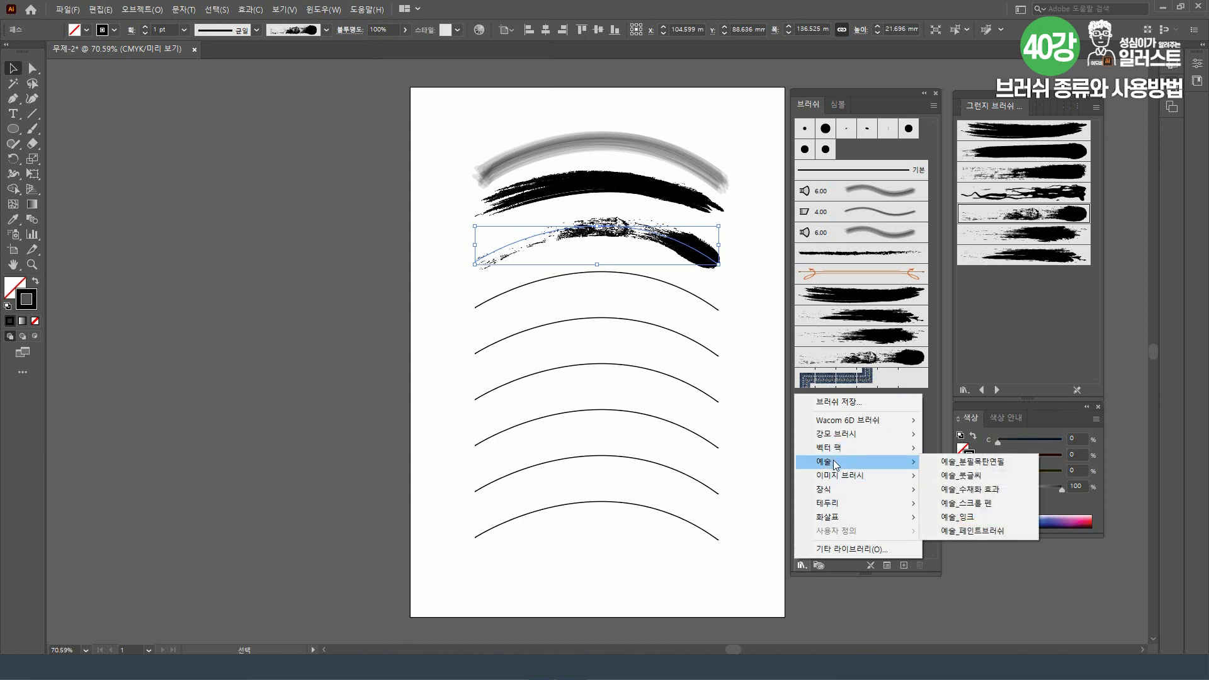
{"action": "left_click", "coordinate": [728, 293]}
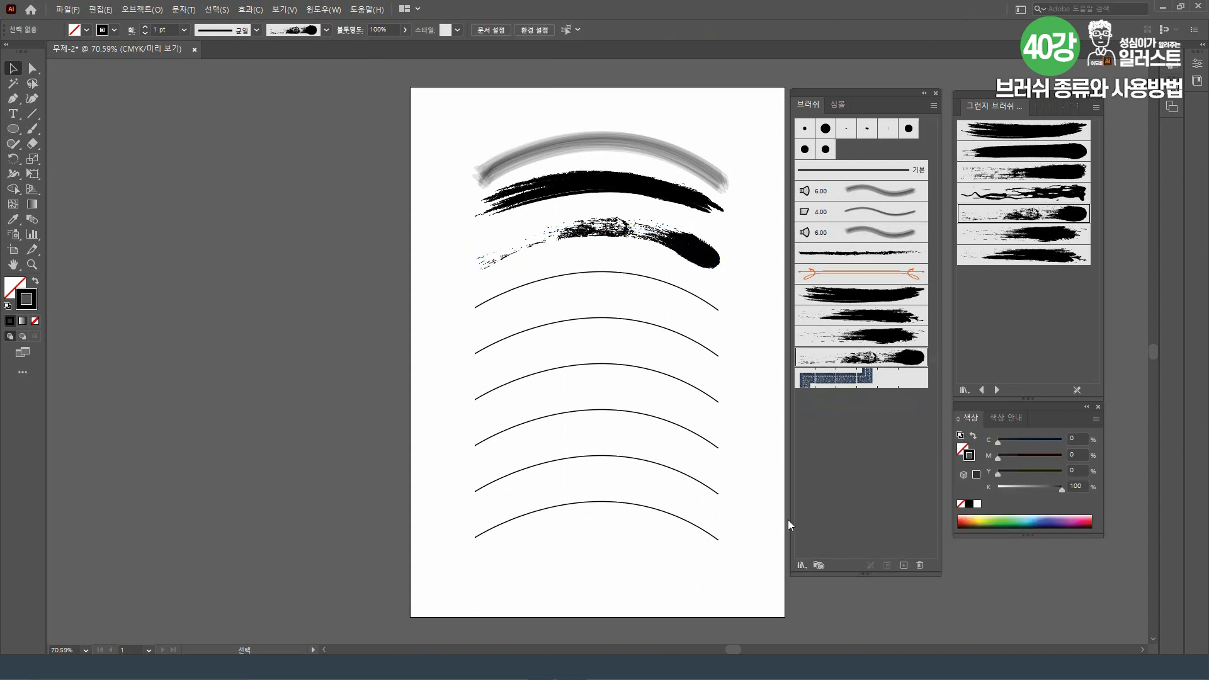
{"action": "left_click", "coordinate": [802, 564]}
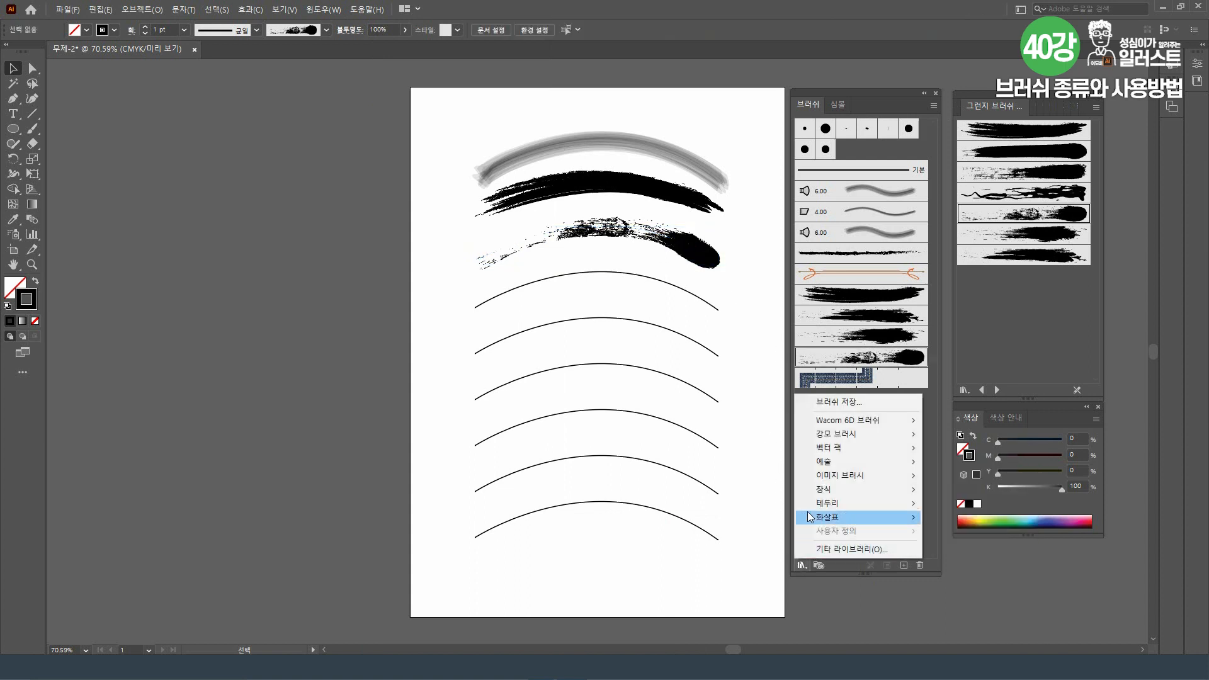
{"action": "mouse_move", "coordinate": [824, 466]}
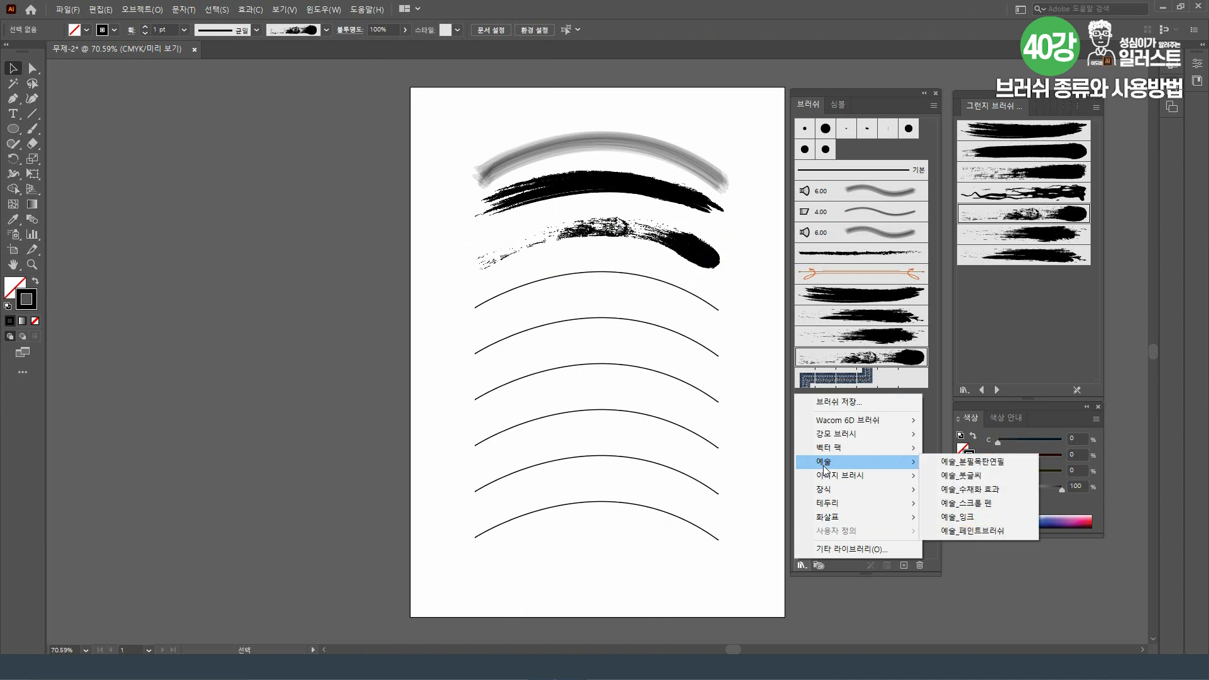
{"action": "left_click", "coordinate": [996, 464]}
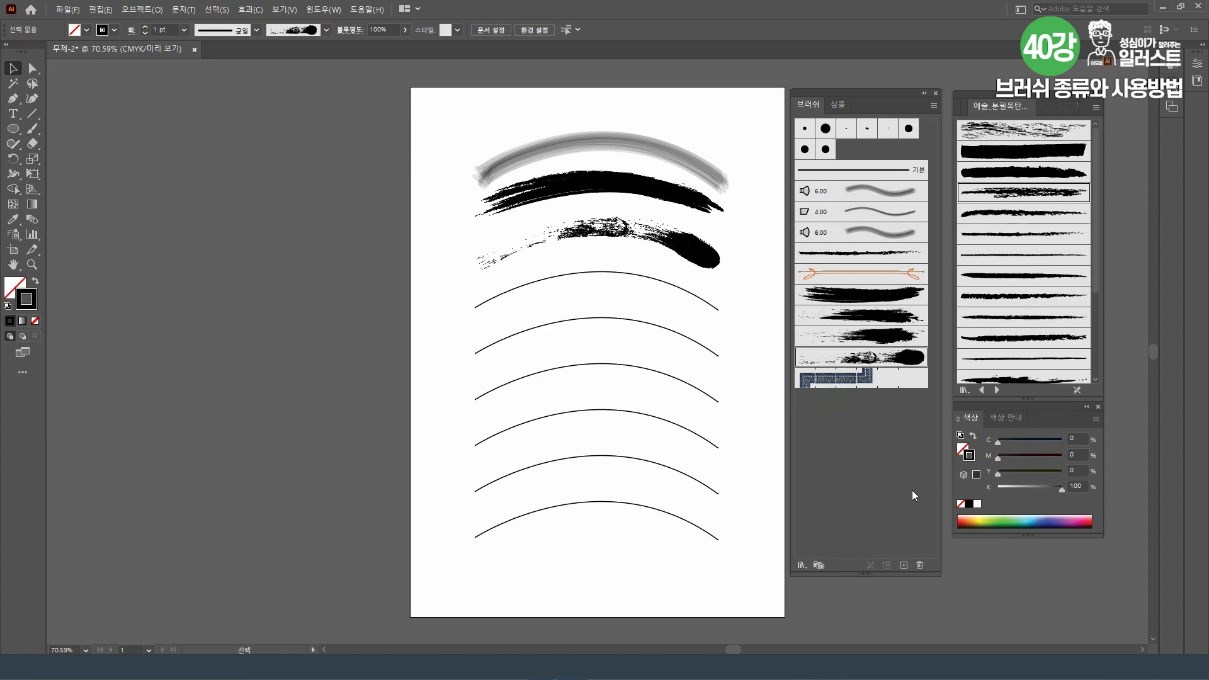
Open the 예술_붓글씨 brush library and try its thin 50 pt angled brush on the fourth arch, settling on the flat 40 pt one
{"action": "left_click", "coordinate": [804, 566]}
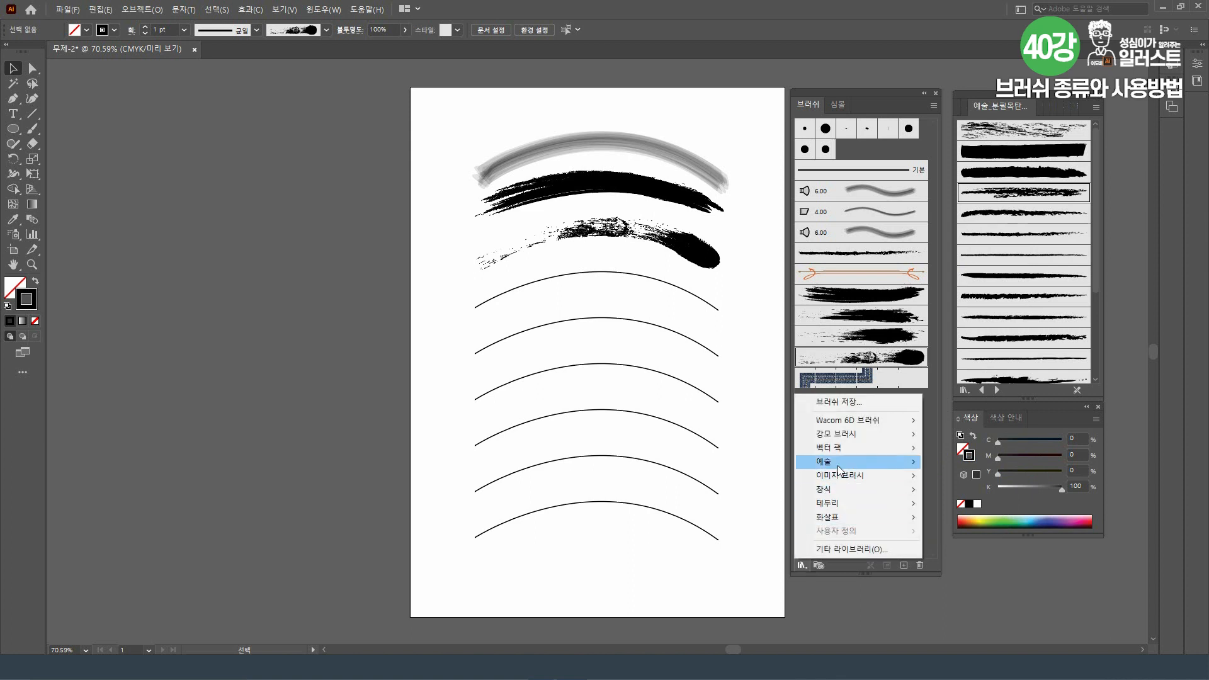
{"action": "mouse_move", "coordinate": [837, 464]}
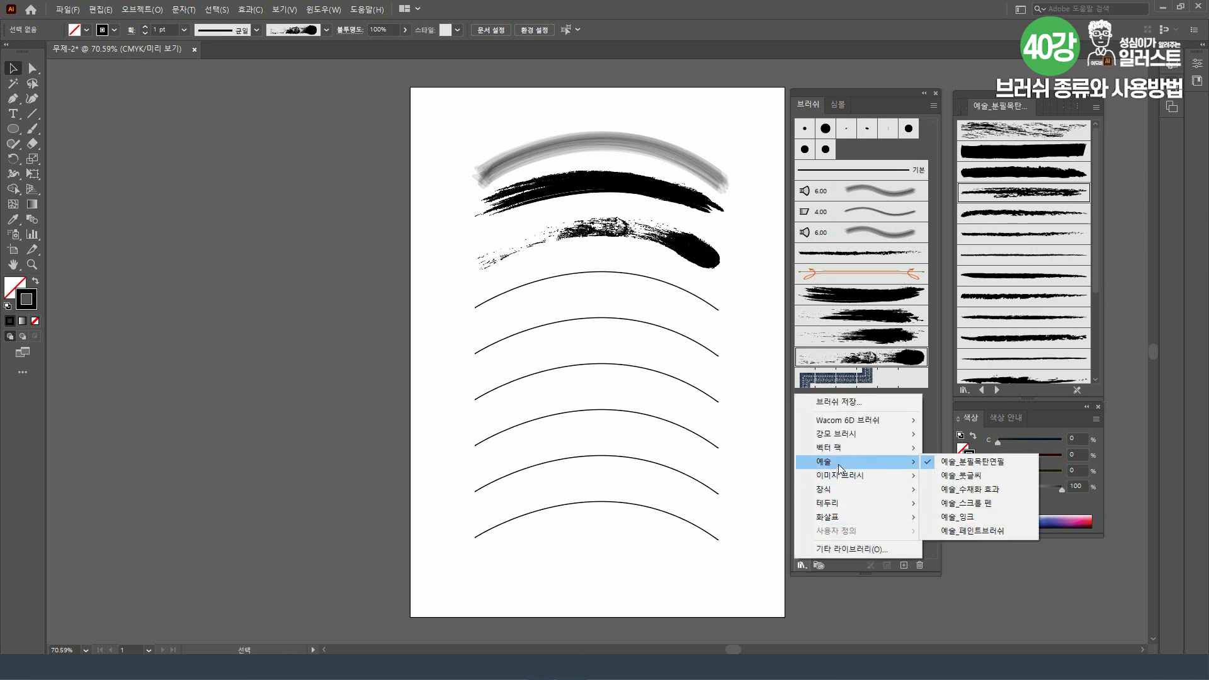
{"action": "left_click", "coordinate": [963, 476]}
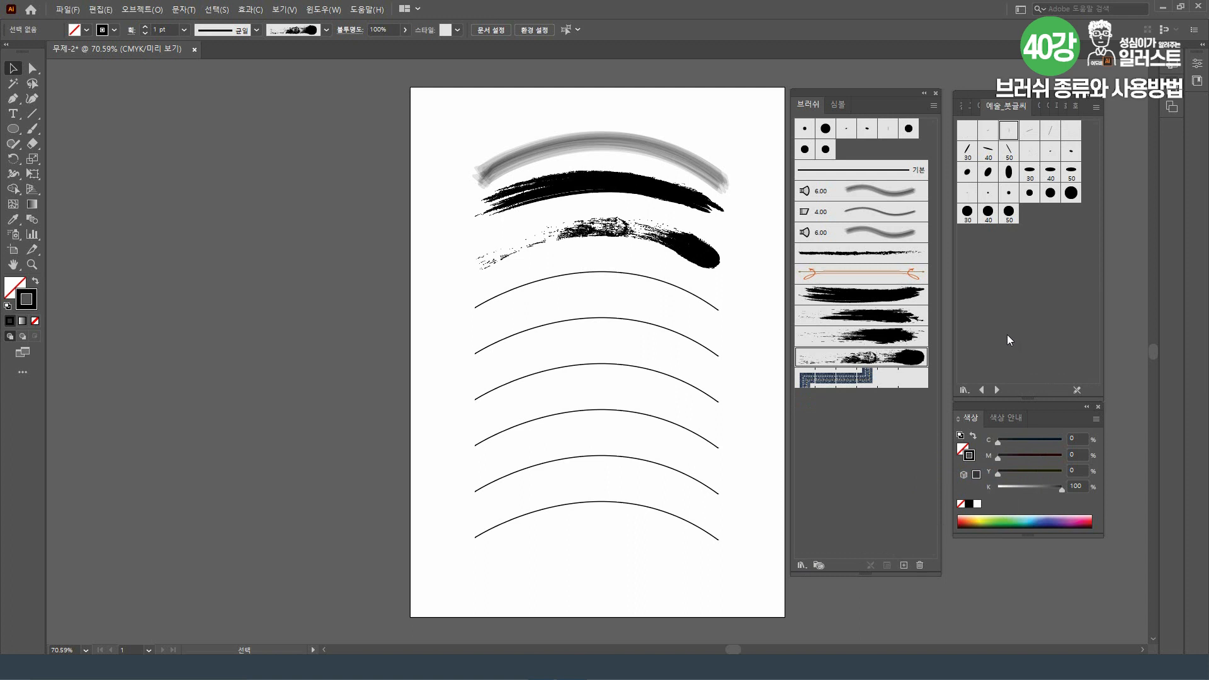
{"action": "left_click", "coordinate": [718, 311]}
{"action": "left_click", "coordinate": [1011, 156]}
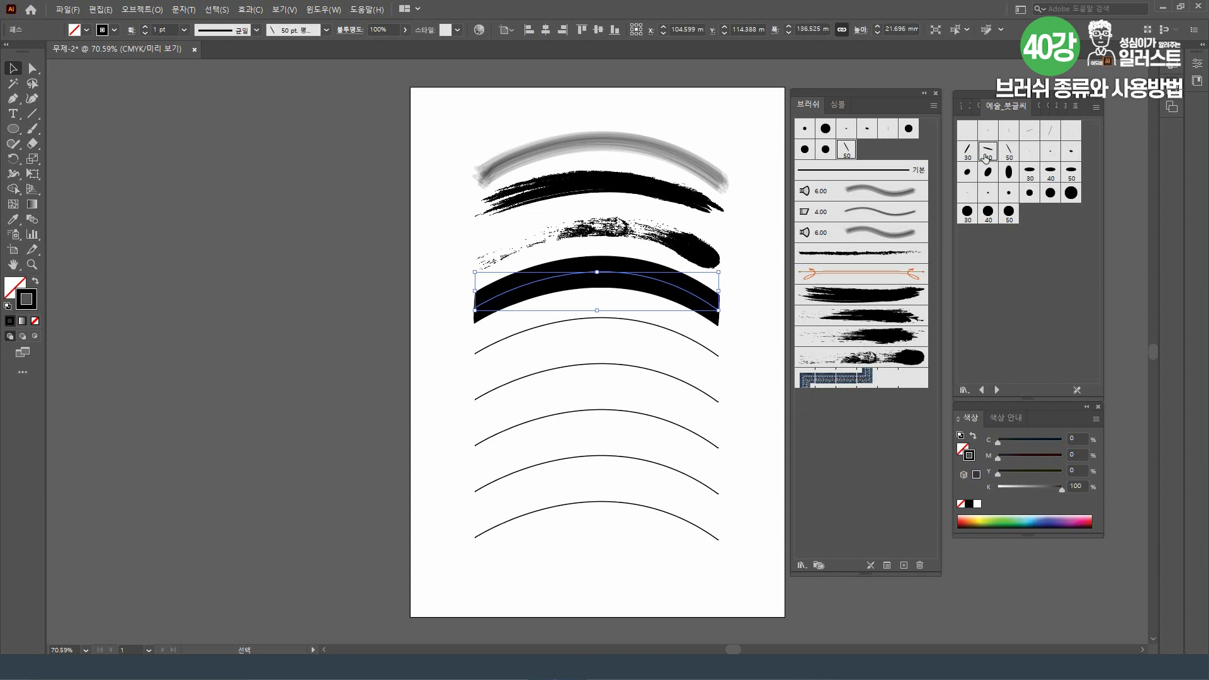
{"action": "left_click", "coordinate": [987, 155]}
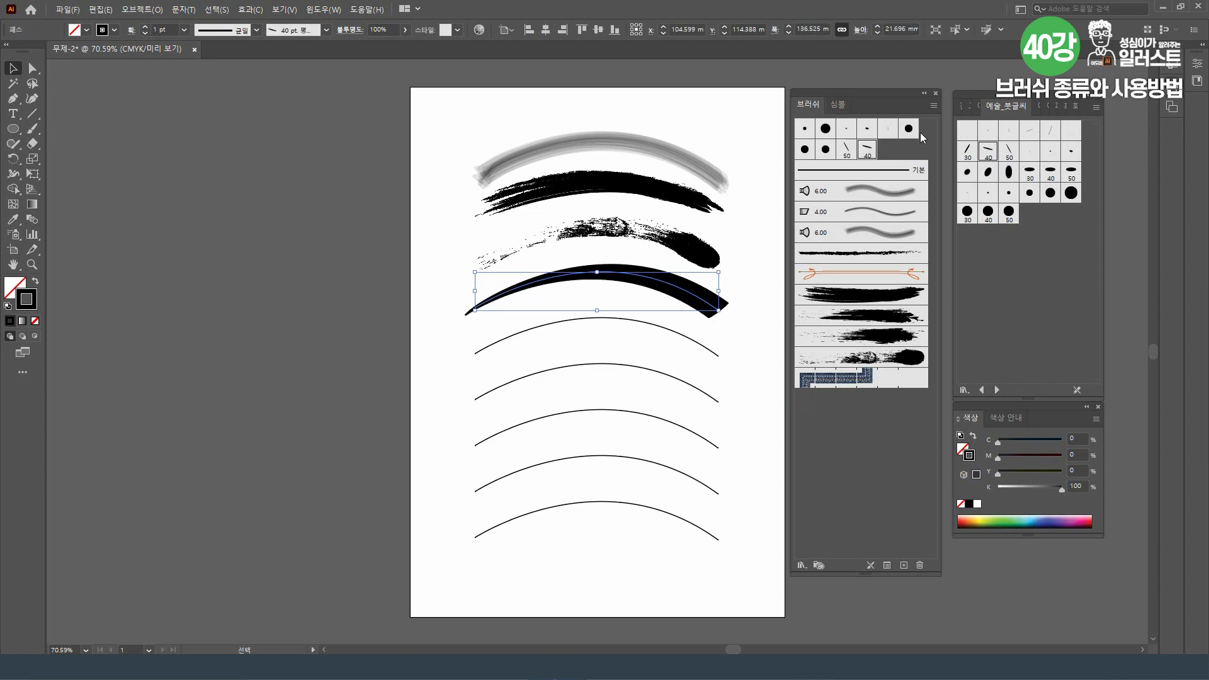
Hide the calligraphic brushes in the document's brush list, show them again, and deselect the fourth arch
{"action": "left_click", "coordinate": [933, 106]}
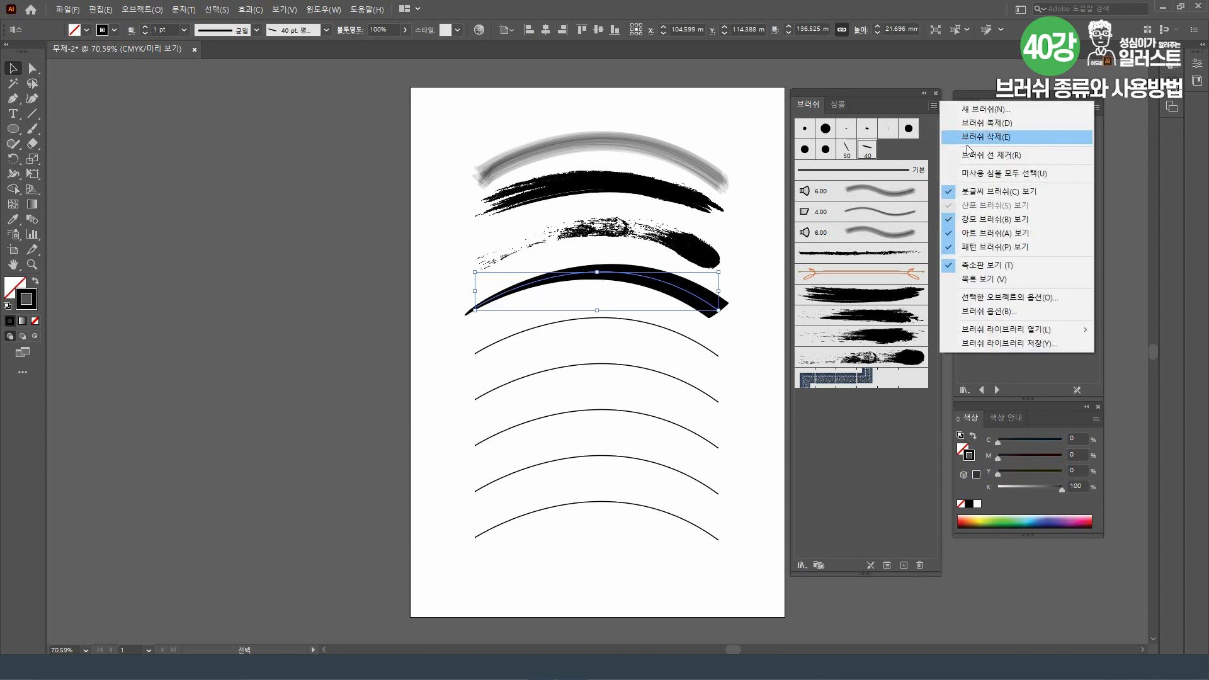
{"action": "left_click", "coordinate": [974, 191]}
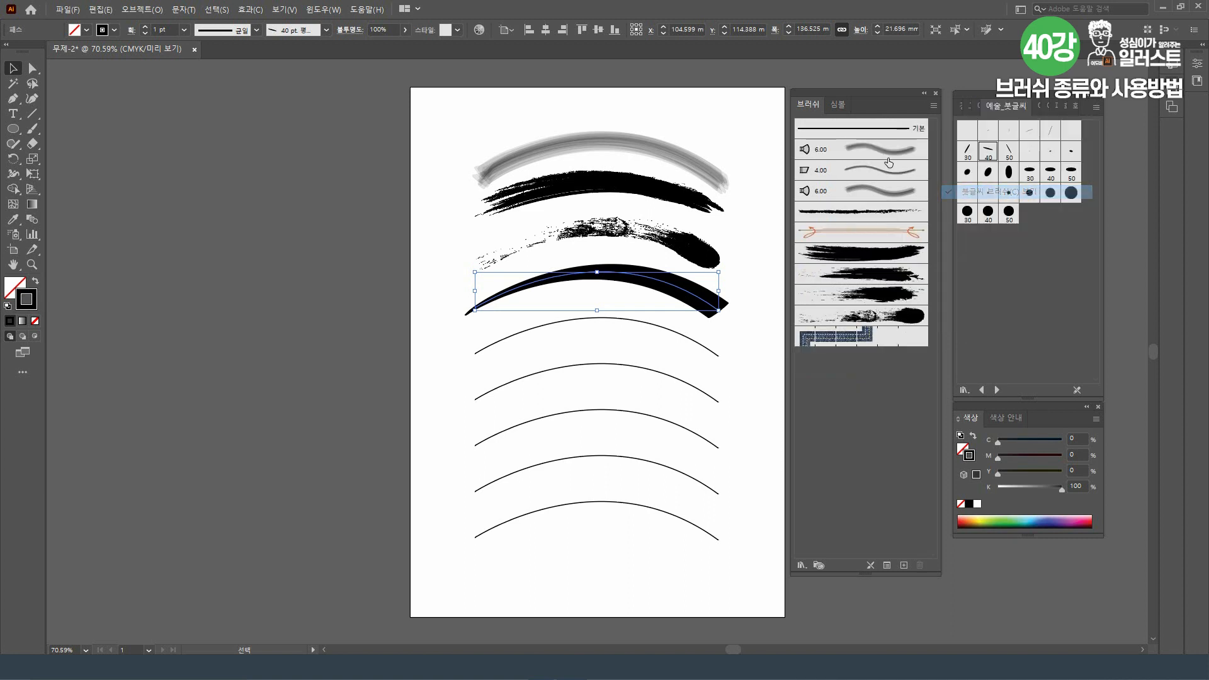
{"action": "left_click", "coordinate": [933, 105]}
{"action": "left_click", "coordinate": [975, 194]}
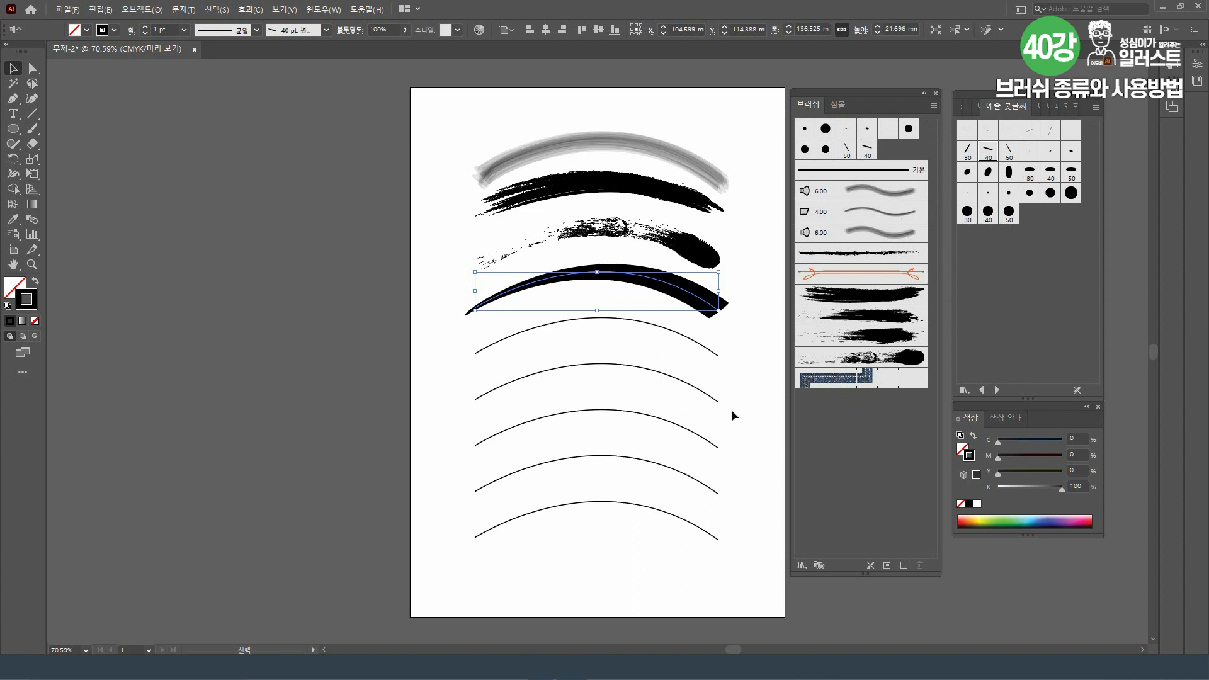
{"action": "left_click", "coordinate": [751, 380]}
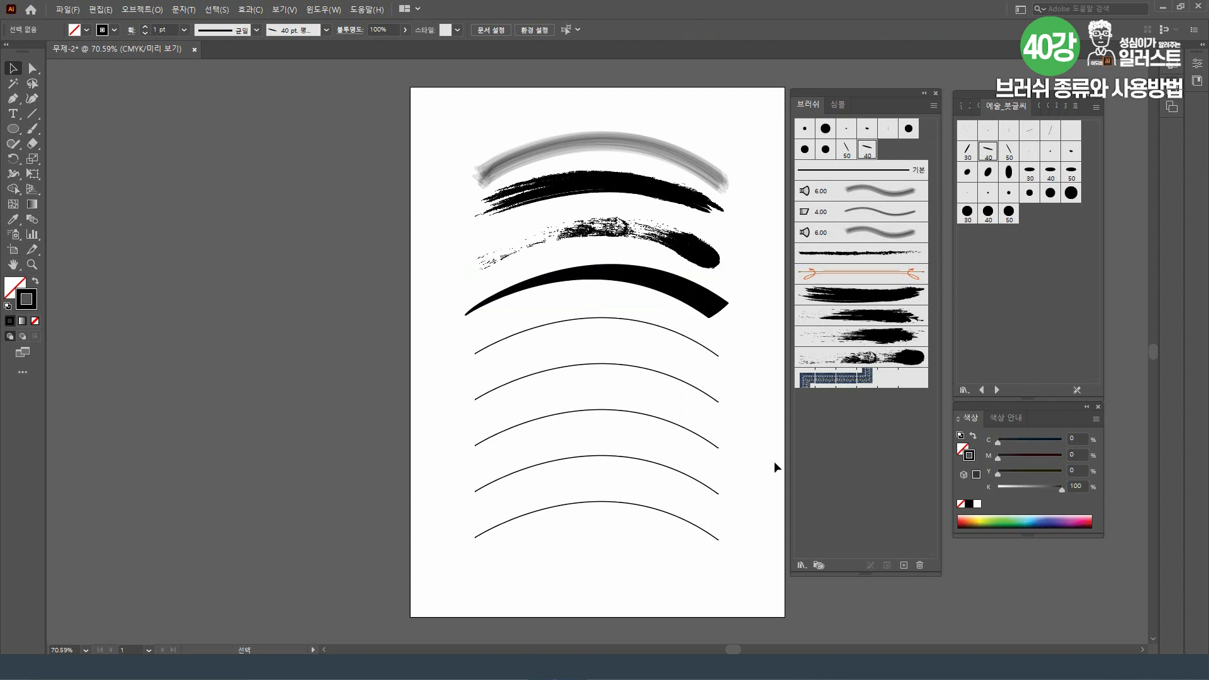
Open the 예술_수채화 효과 brush library and try 수채화 선 3 on the fifth arch, settling on the darker second-to-last watercolor brush
{"action": "left_click", "coordinate": [802, 567]}
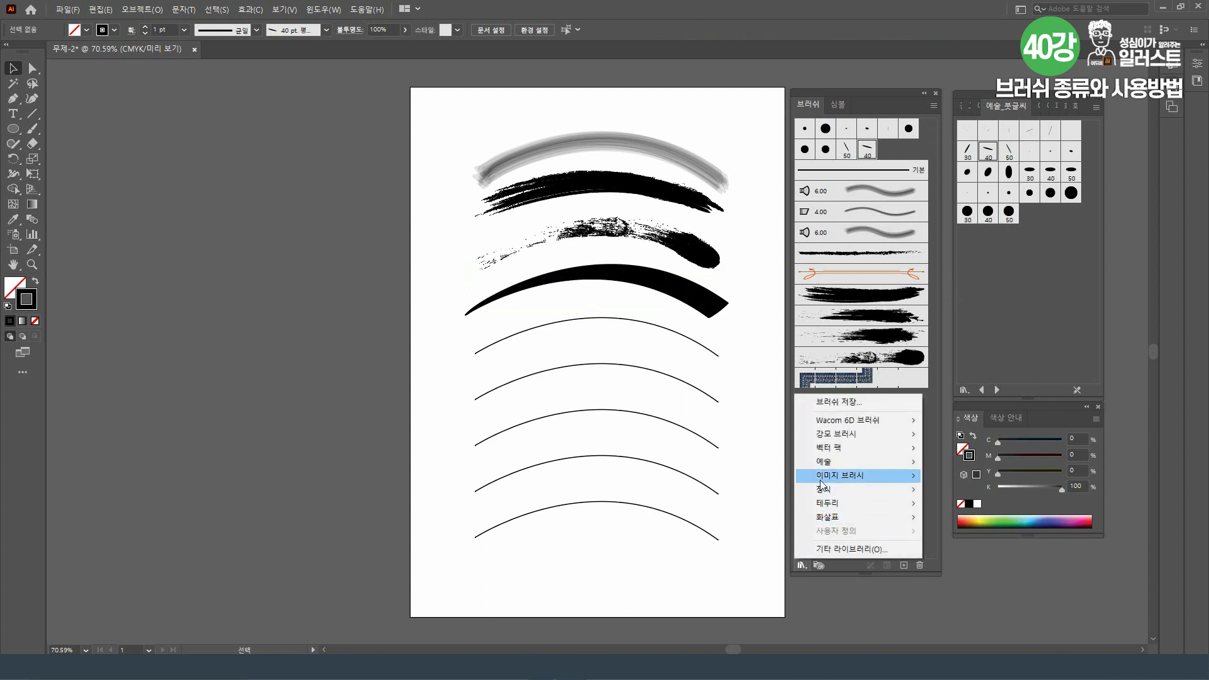
{"action": "mouse_move", "coordinate": [828, 467]}
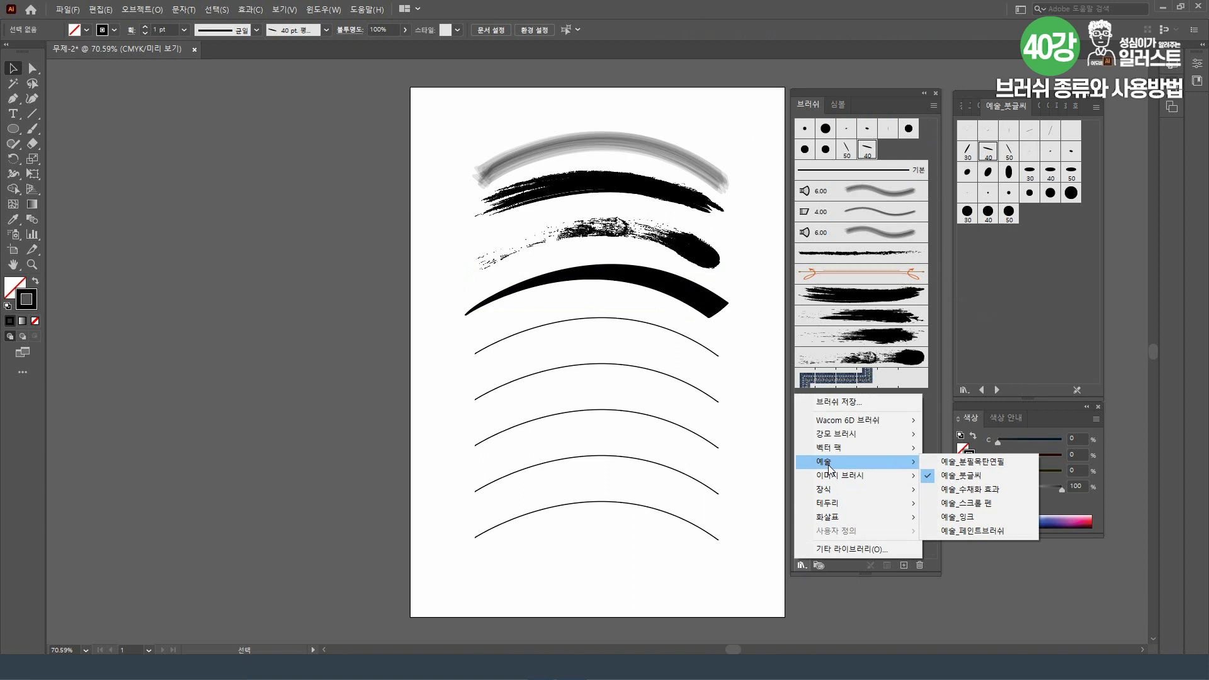
{"action": "left_click", "coordinate": [995, 490]}
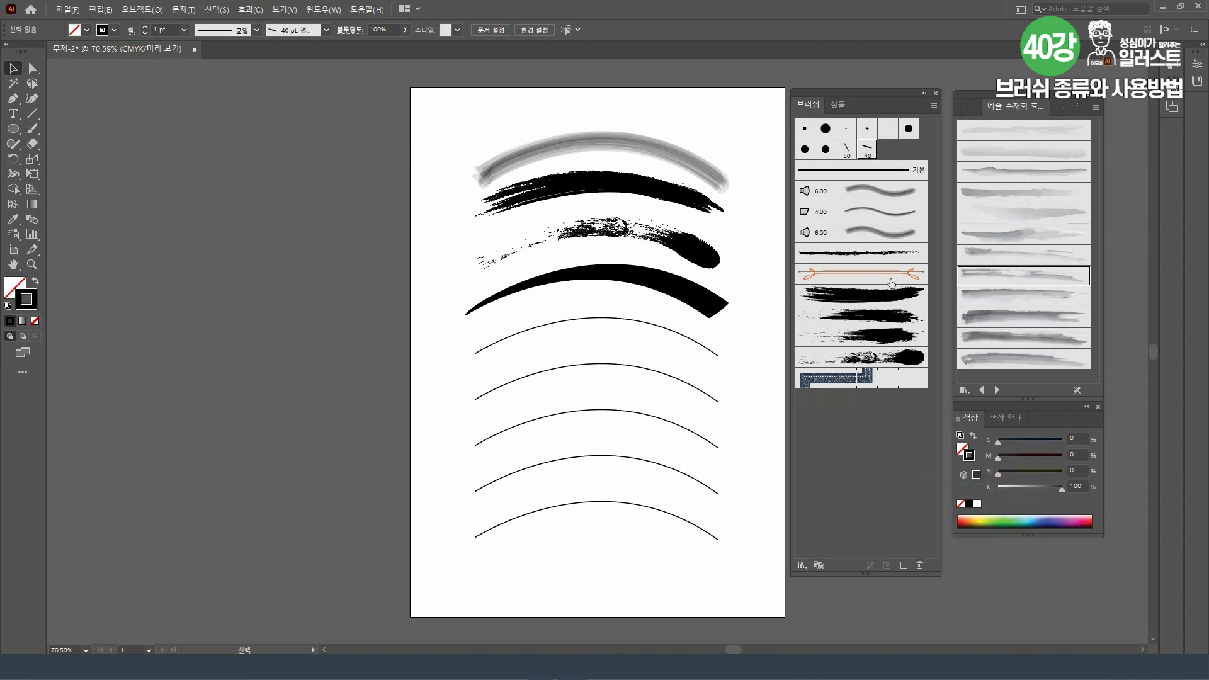
{"action": "left_click", "coordinate": [717, 357]}
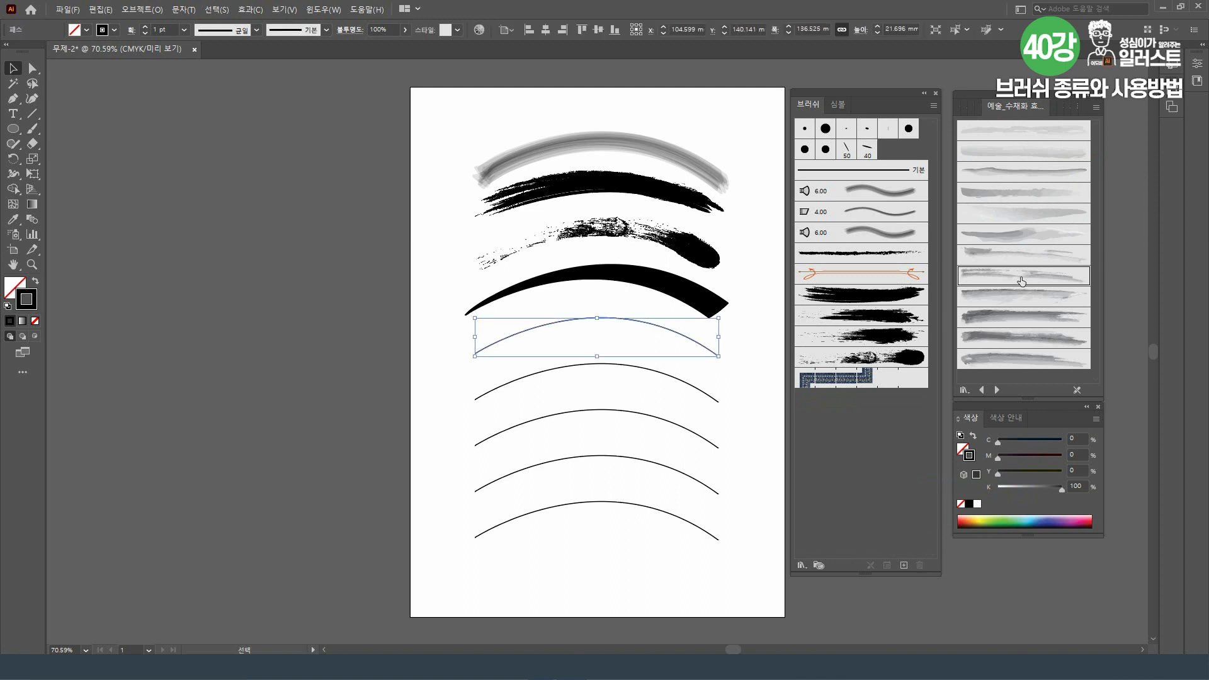
{"action": "left_click", "coordinate": [1047, 303]}
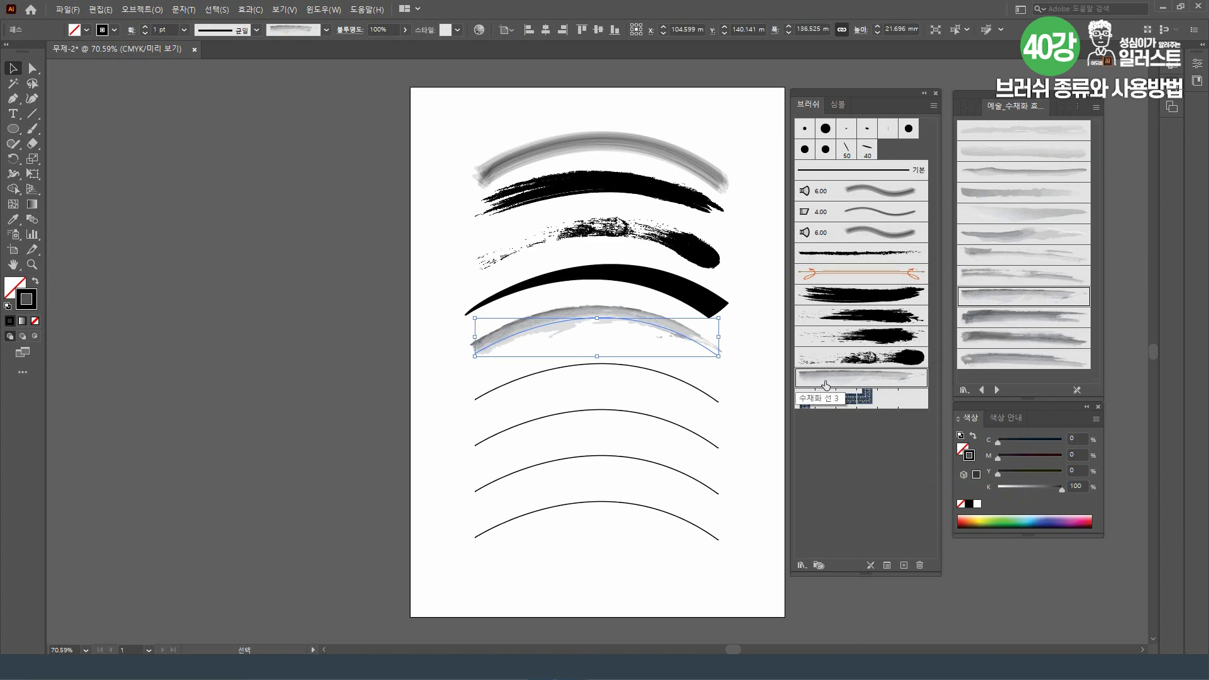
{"action": "left_click", "coordinate": [1020, 340]}
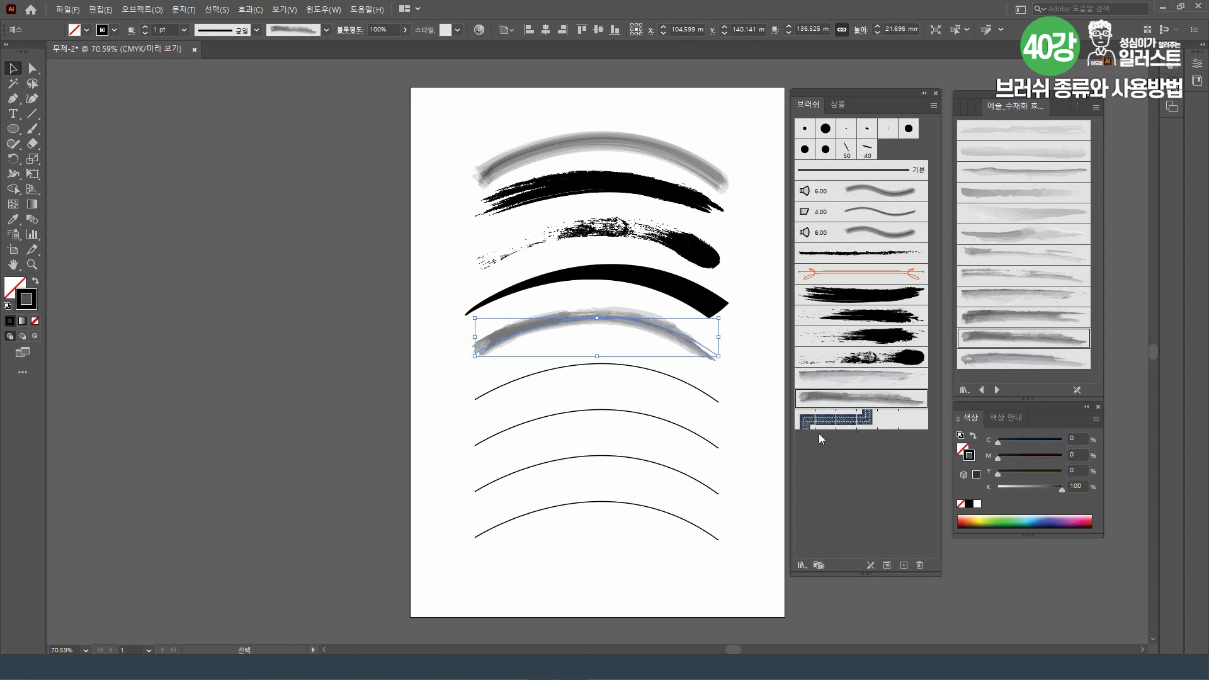
{"action": "left_click", "coordinate": [741, 380]}
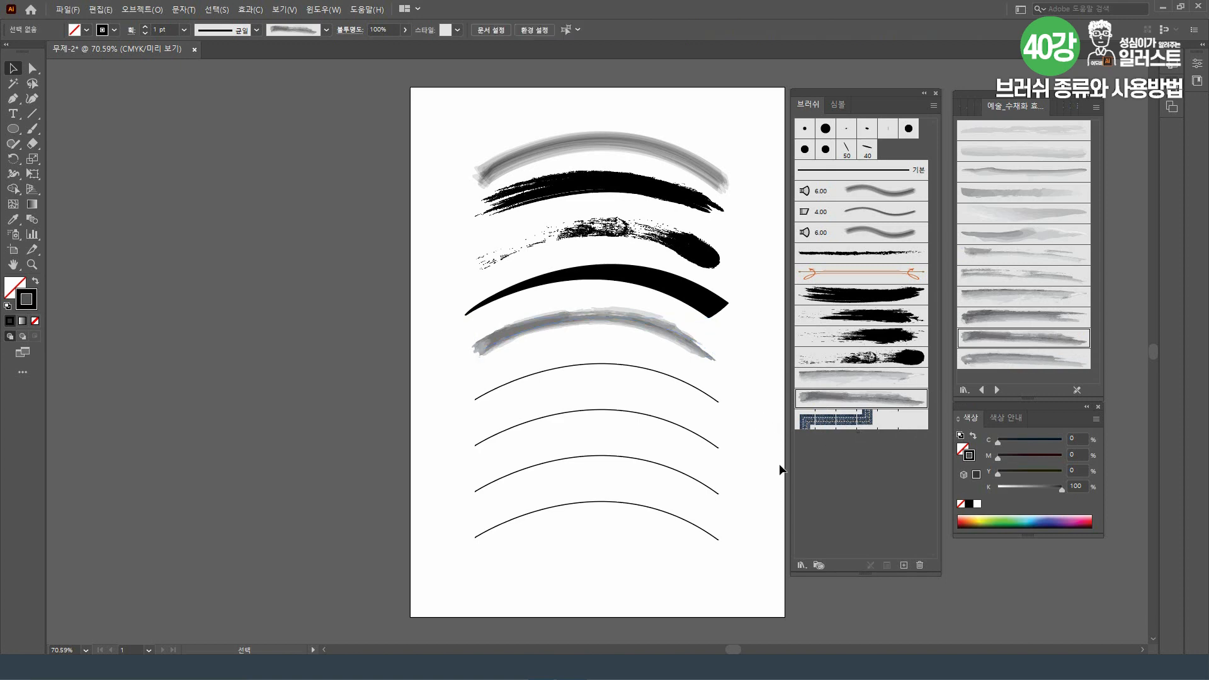
Open the 이미지 브러시 라이브러리 and apply its daisy brush with the green stem to the sixth arch
{"action": "left_click", "coordinate": [801, 564]}
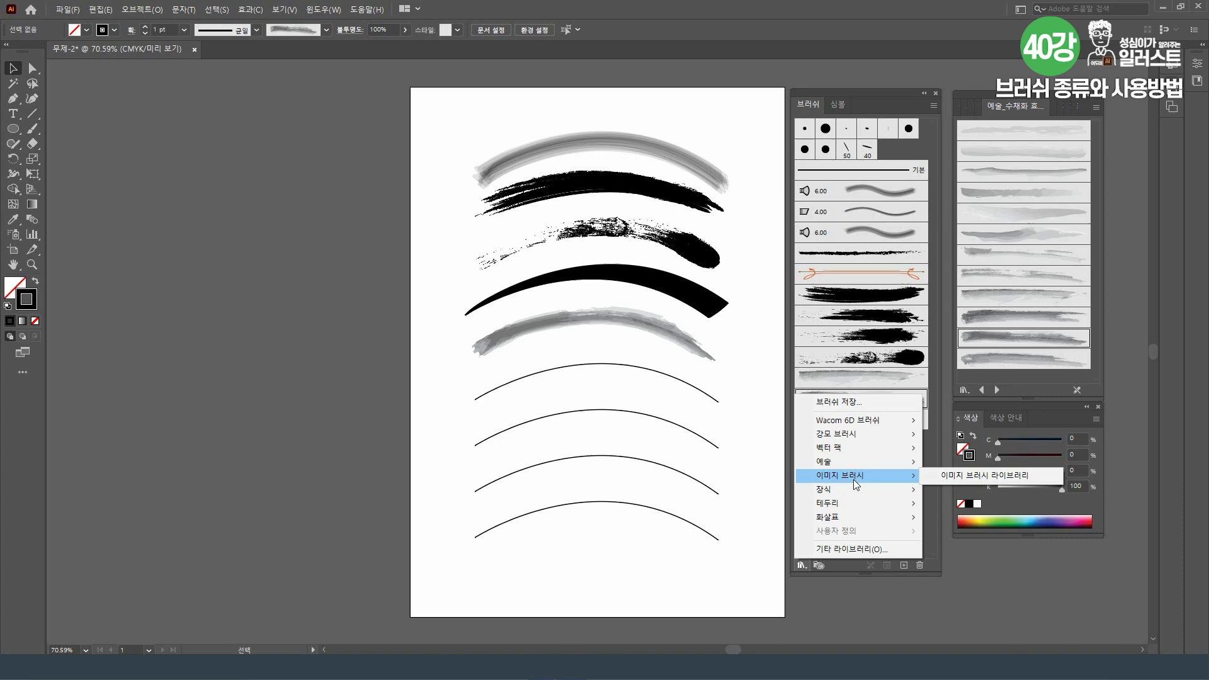
{"action": "left_click", "coordinate": [970, 476]}
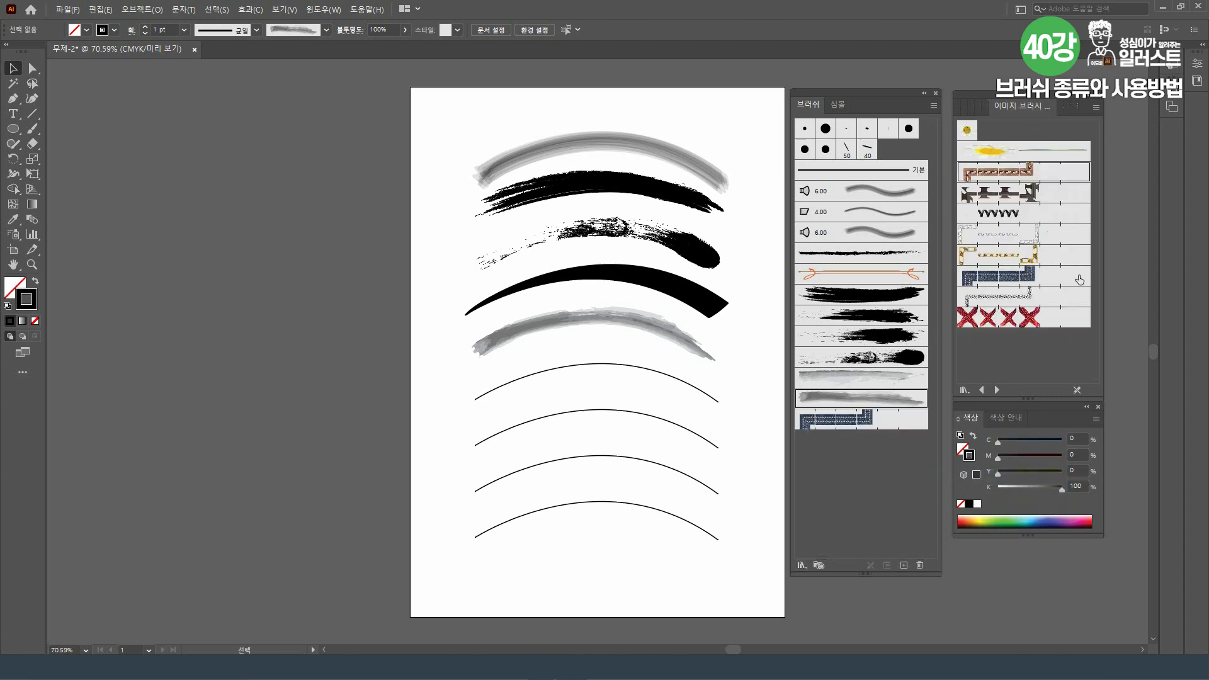
{"action": "left_click", "coordinate": [716, 400]}
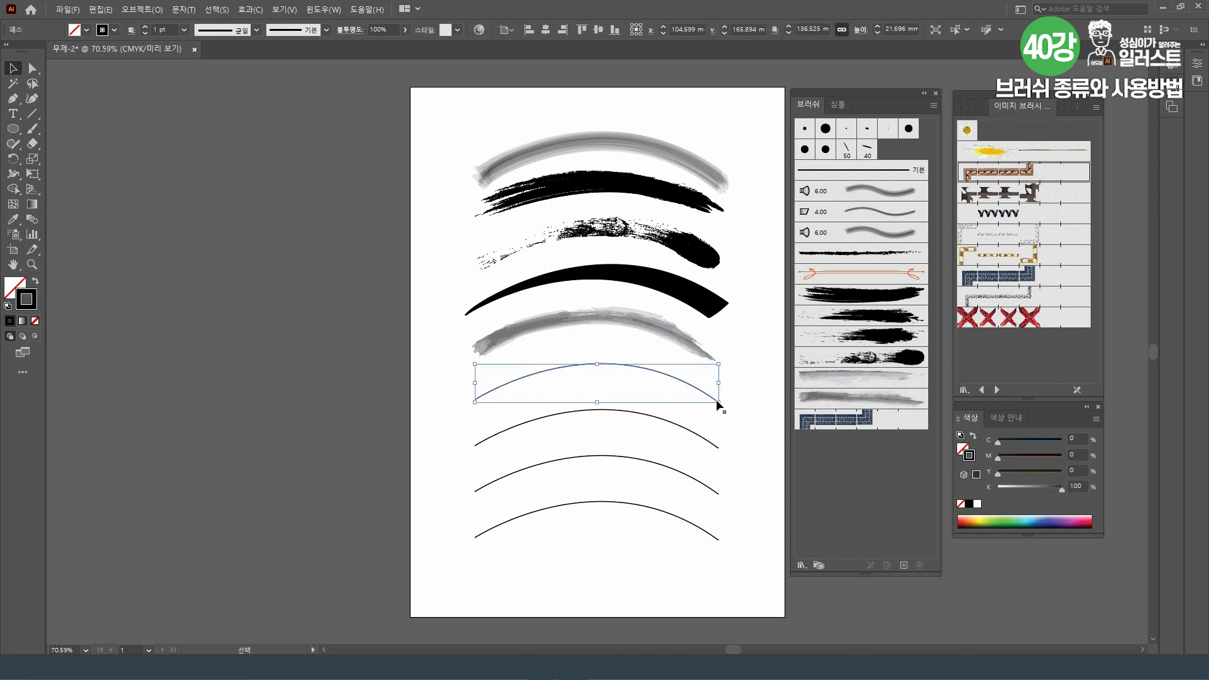
{"action": "left_click", "coordinate": [1035, 153]}
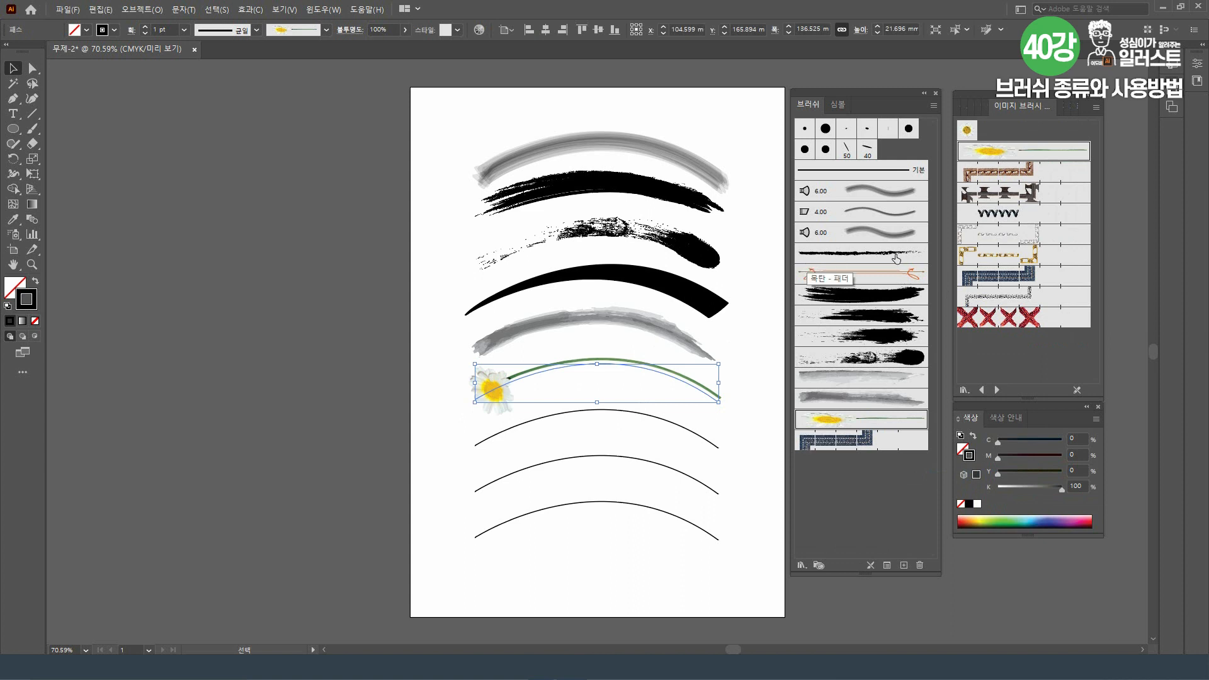
Try the denim and white lace image brushes on the seventh arch, and settle on the brown braided one
{"action": "left_click", "coordinate": [718, 451]}
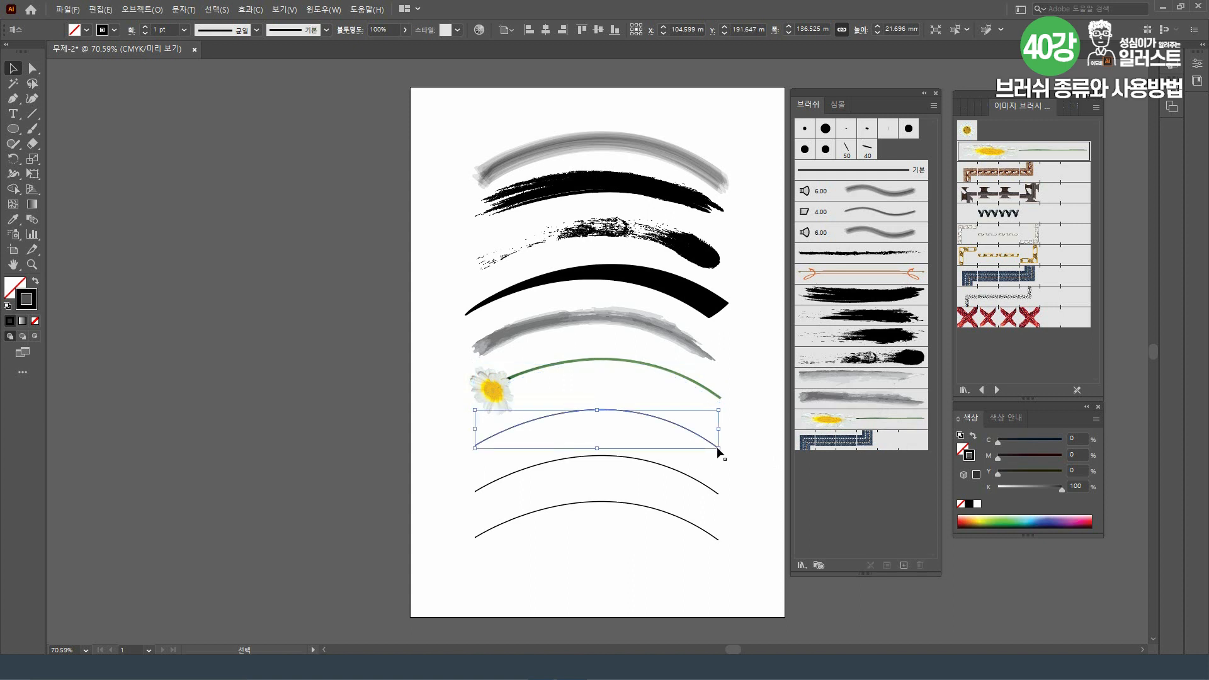
{"action": "left_click", "coordinate": [1029, 282]}
{"action": "left_click", "coordinate": [1028, 281]}
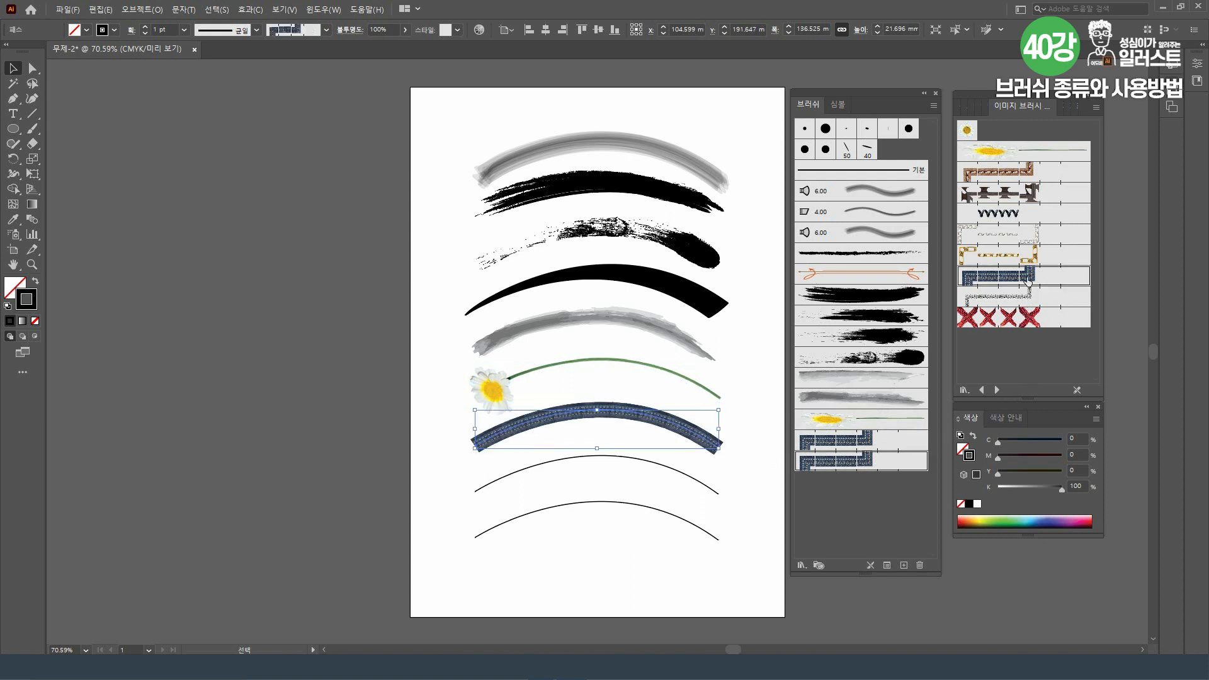
{"action": "left_click", "coordinate": [1020, 238]}
{"action": "left_click", "coordinate": [1018, 177]}
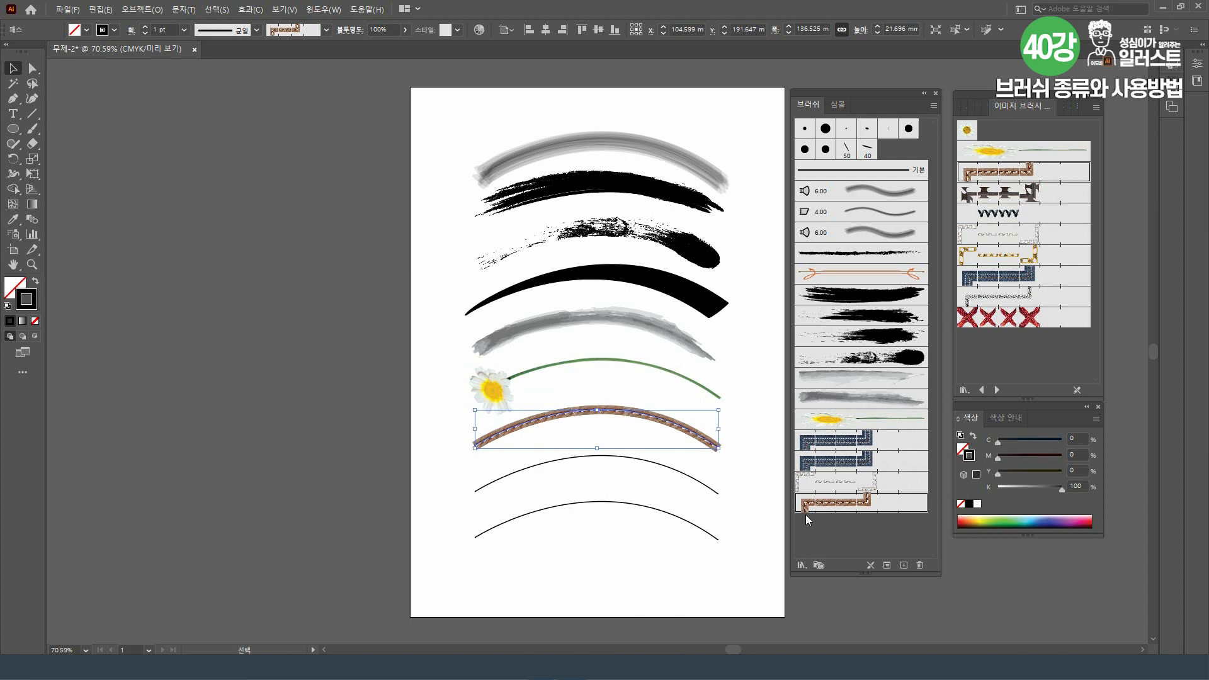
{"action": "left_click", "coordinate": [753, 461]}
Open the 세련된 컬 및 꽃 브러쉬 세트 brush library to view its decorative brushes
{"action": "left_click", "coordinate": [800, 564]}
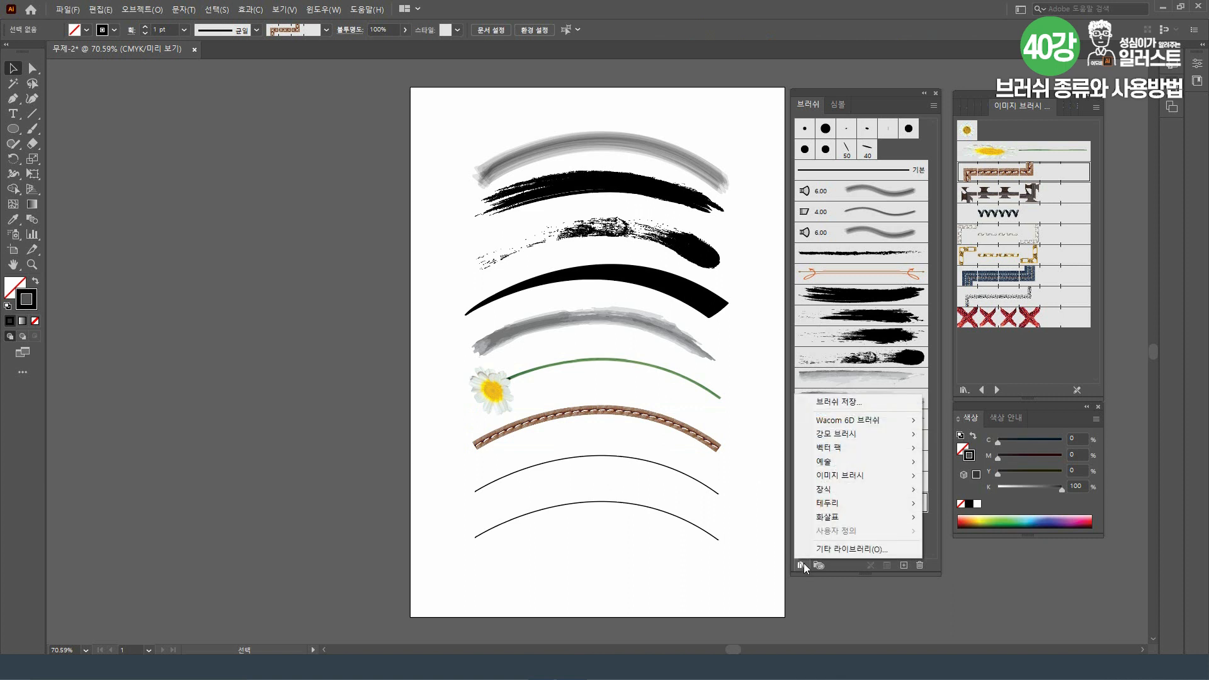
{"action": "mouse_move", "coordinate": [829, 497]}
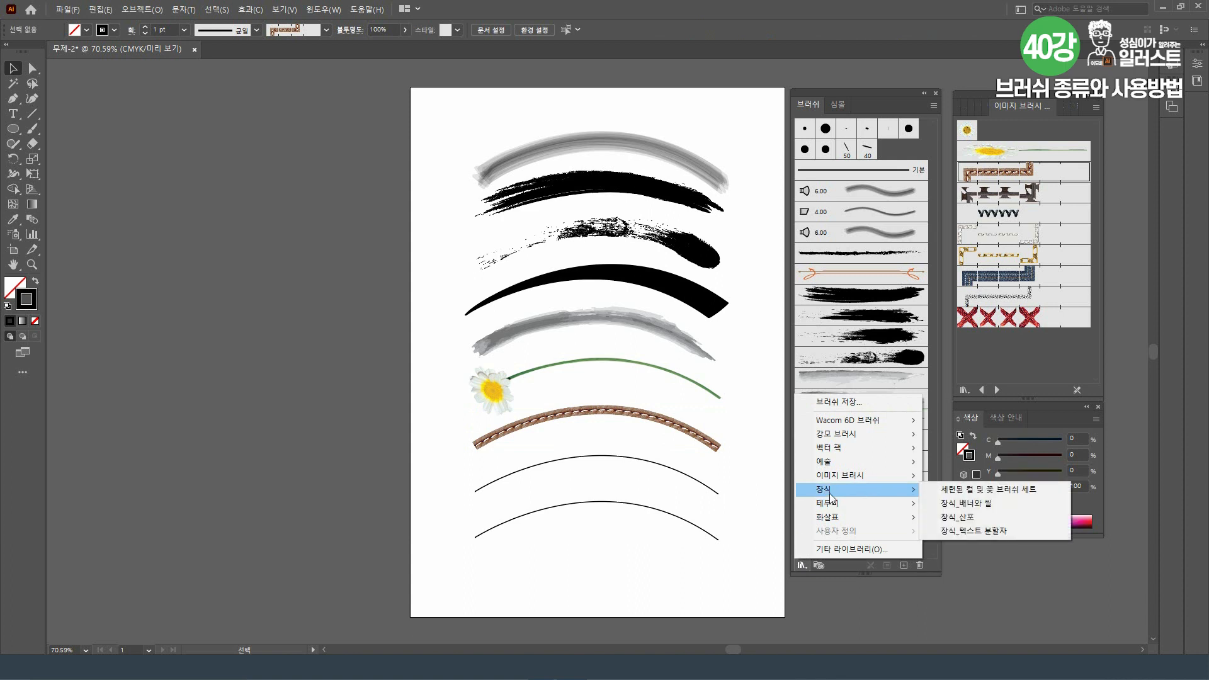
{"action": "left_click", "coordinate": [988, 490]}
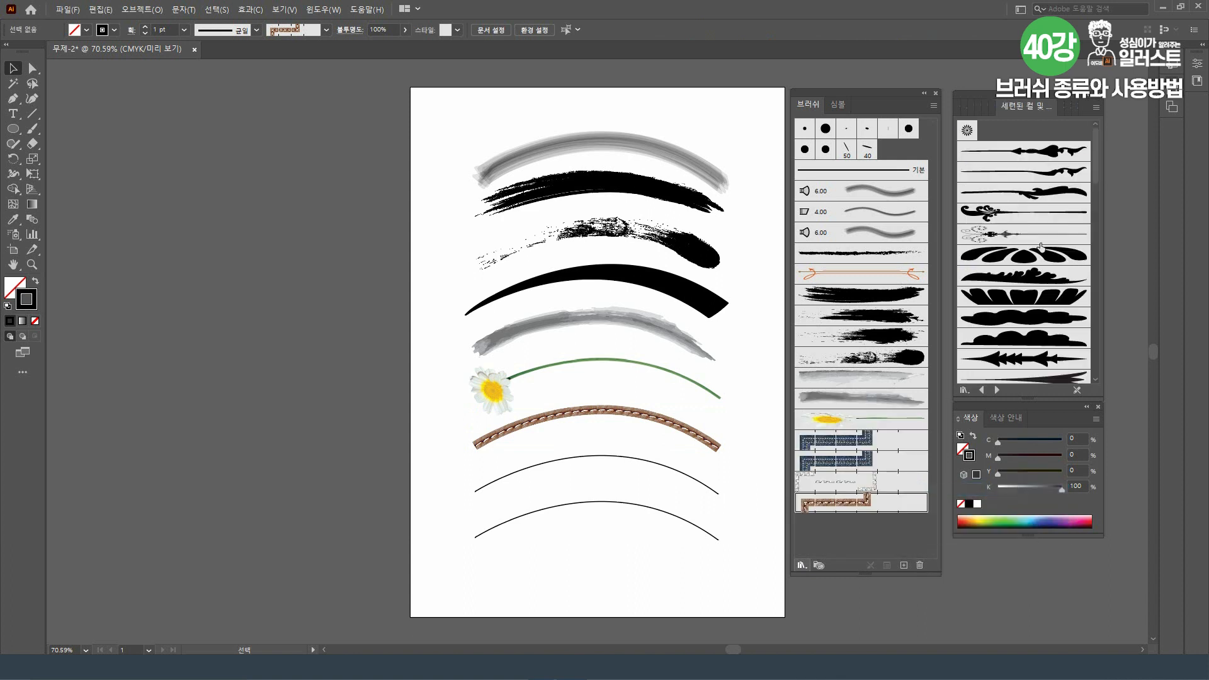
Open the 장식_배너와 씰 brush library and try the red and orange banners on the eighth arch, settling on the blue 배너 3
{"action": "left_click", "coordinate": [800, 565]}
{"action": "mouse_move", "coordinate": [834, 492]}
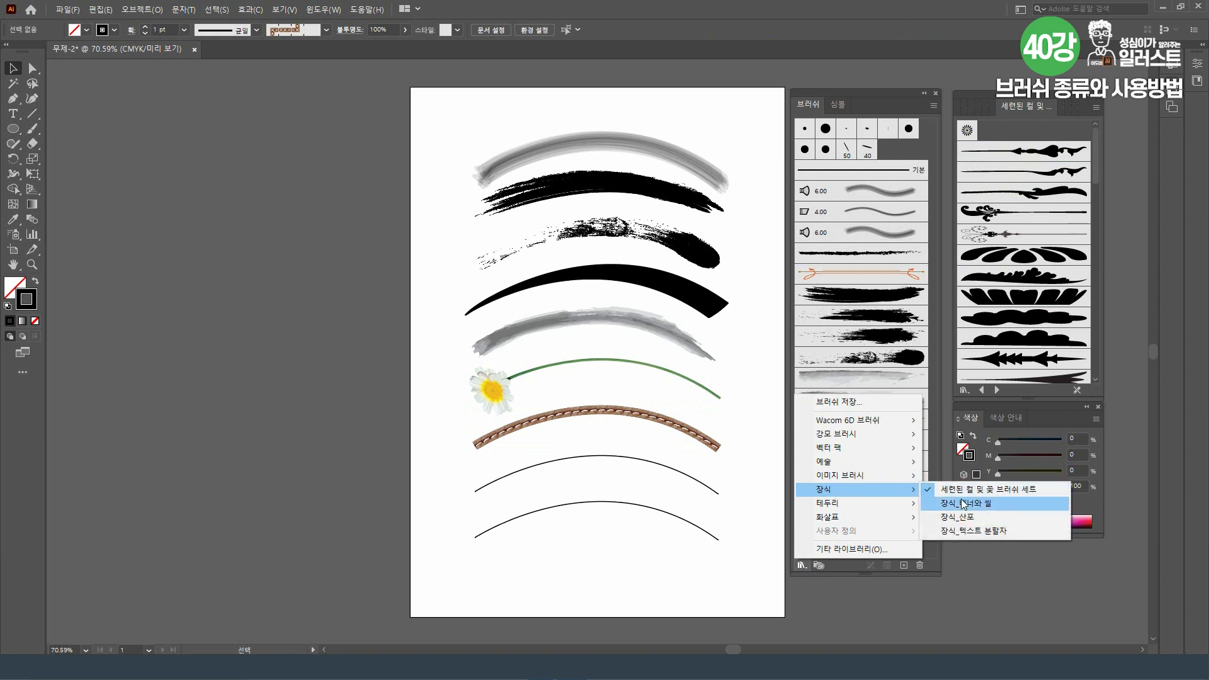
{"action": "left_click", "coordinate": [962, 502]}
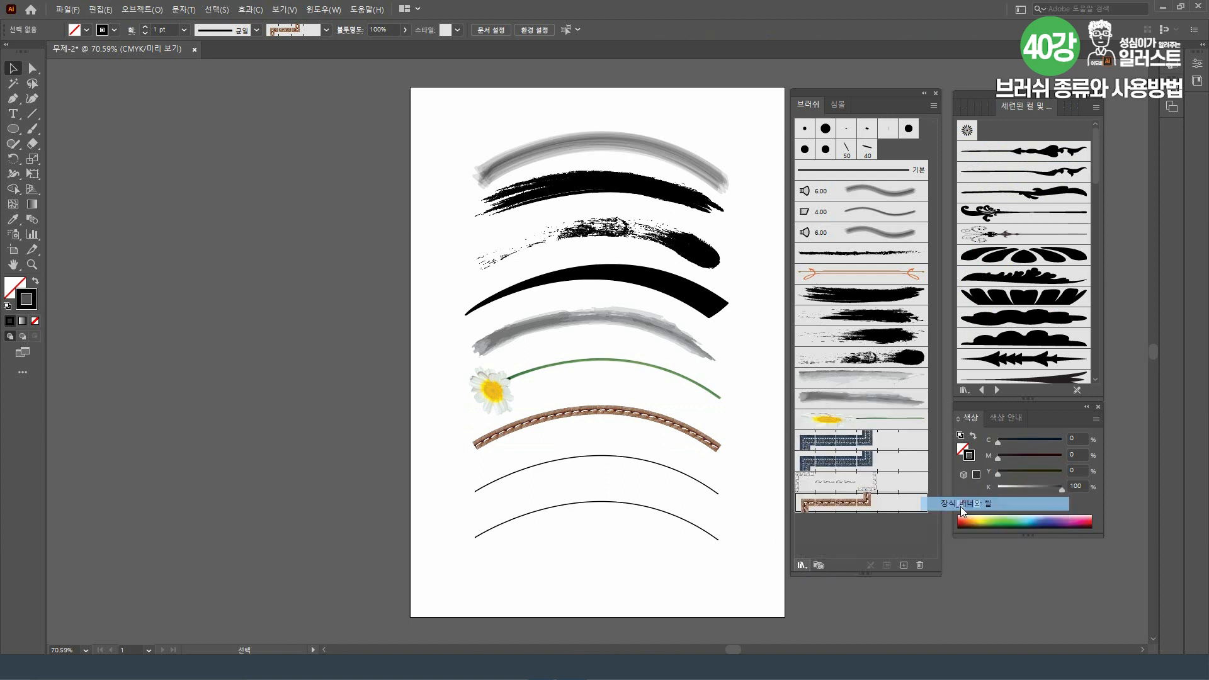
{"action": "left_click", "coordinate": [718, 494]}
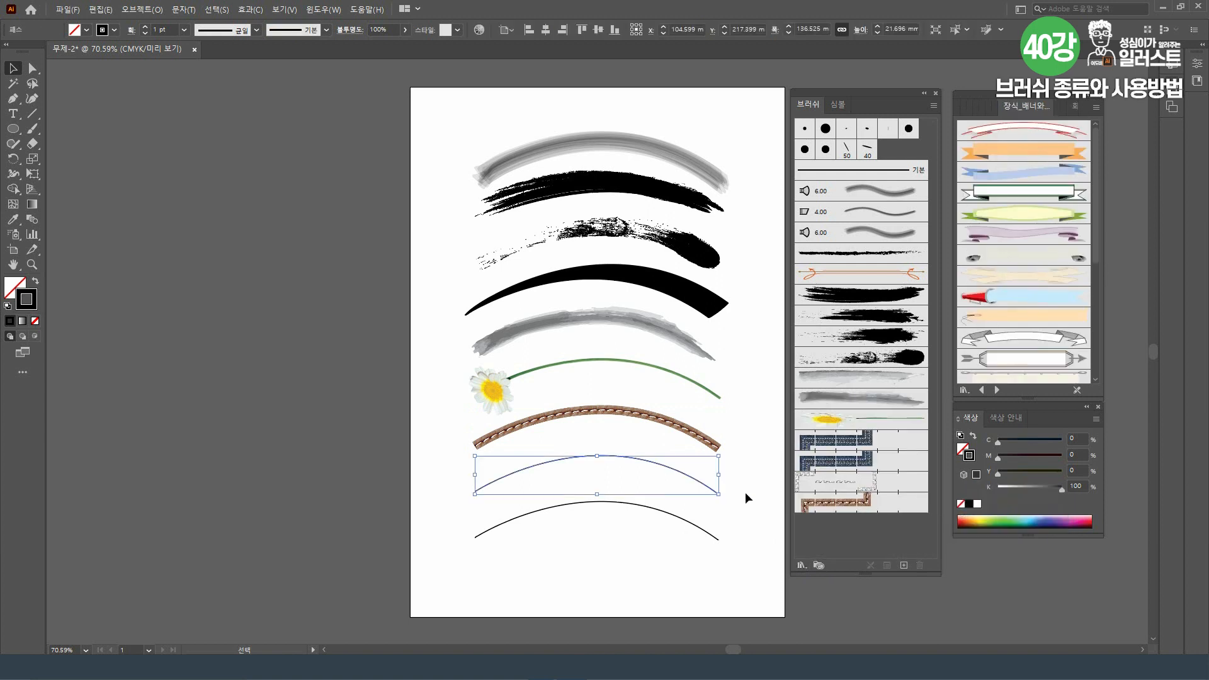
{"action": "left_click", "coordinate": [1033, 133]}
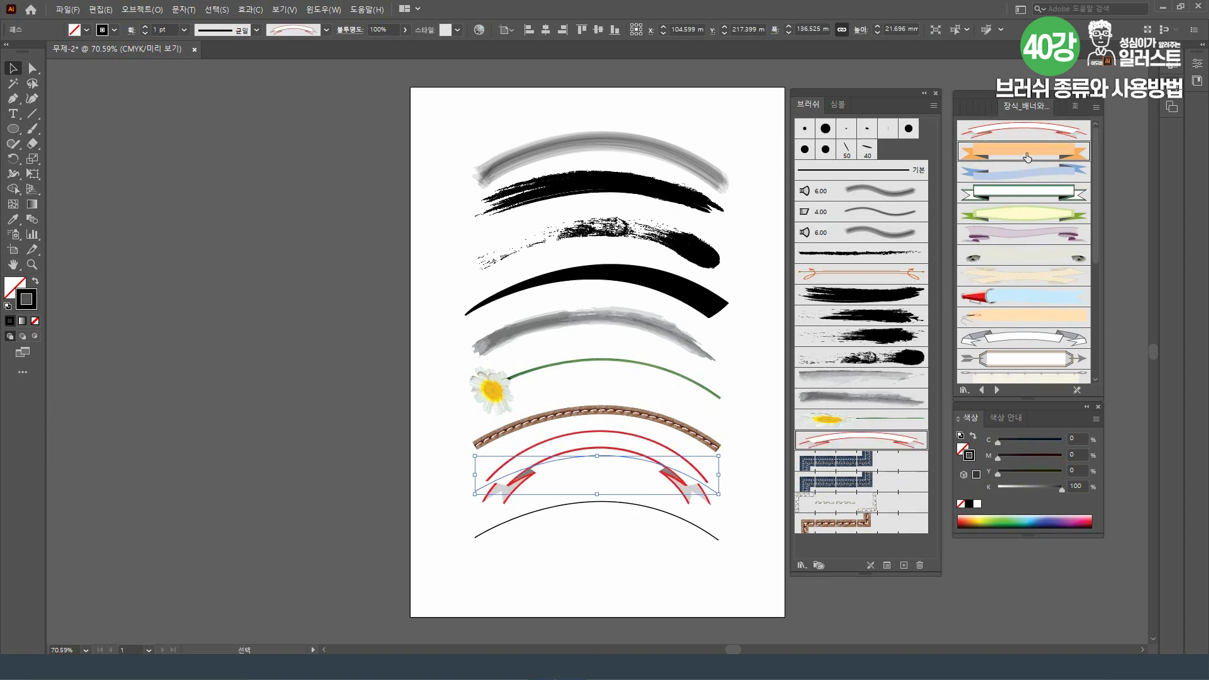
{"action": "left_click", "coordinate": [1028, 155]}
{"action": "left_click", "coordinate": [1031, 178]}
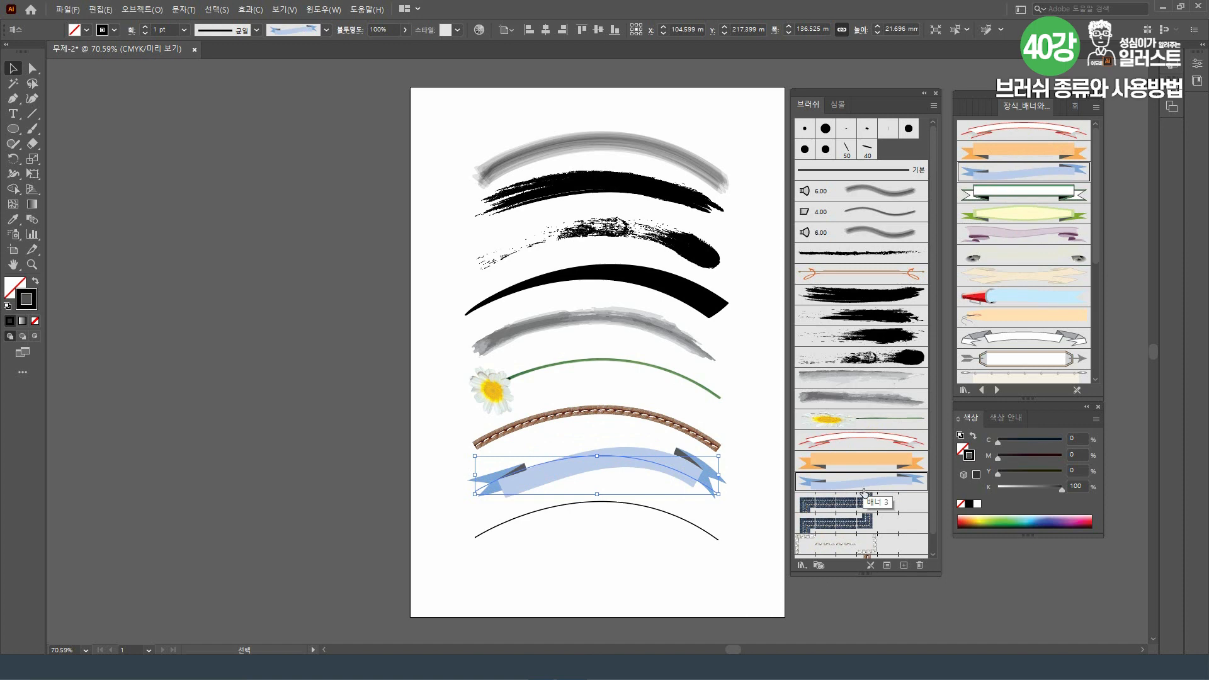
Select the ninth arch and open the 패턴 화살표 brush library to view its patterned arrows
{"action": "left_click", "coordinate": [715, 538]}
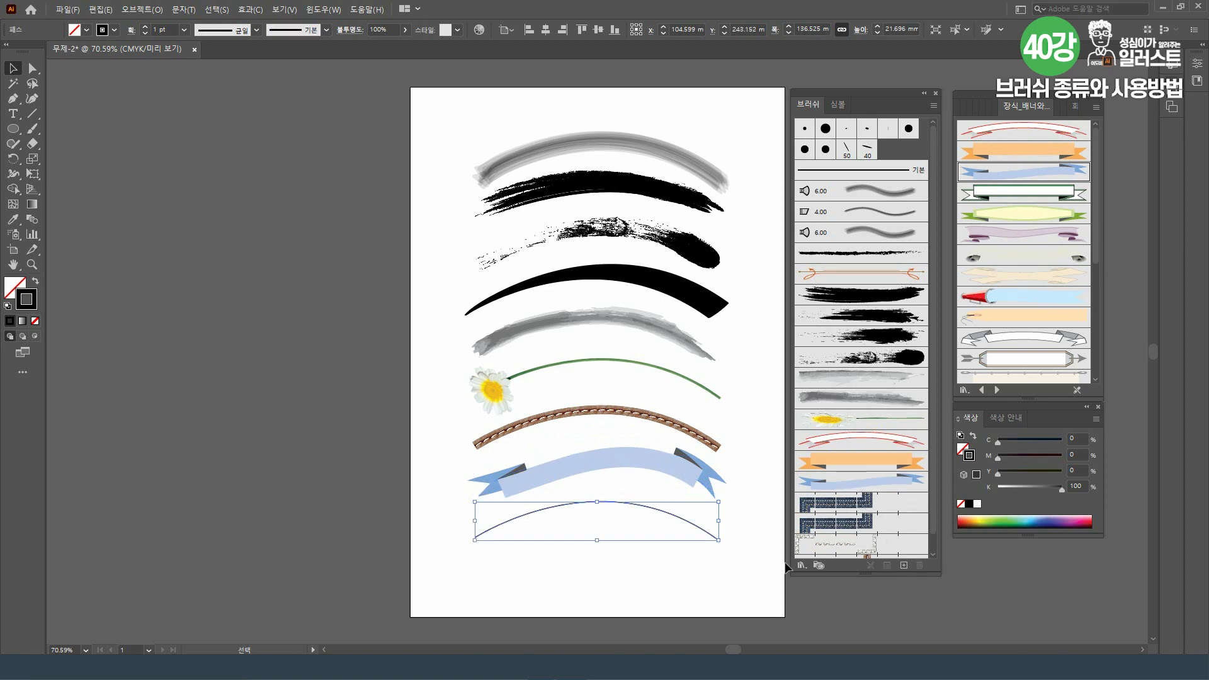
{"action": "left_click", "coordinate": [801, 565]}
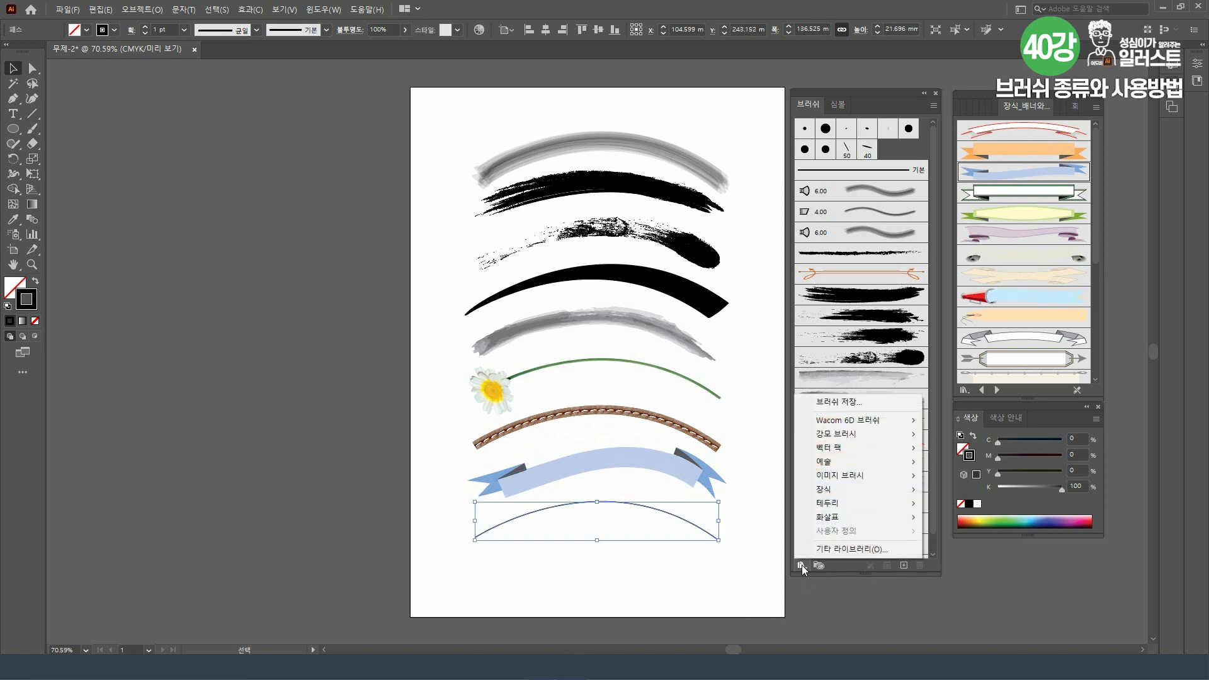
{"action": "mouse_move", "coordinate": [822, 512]}
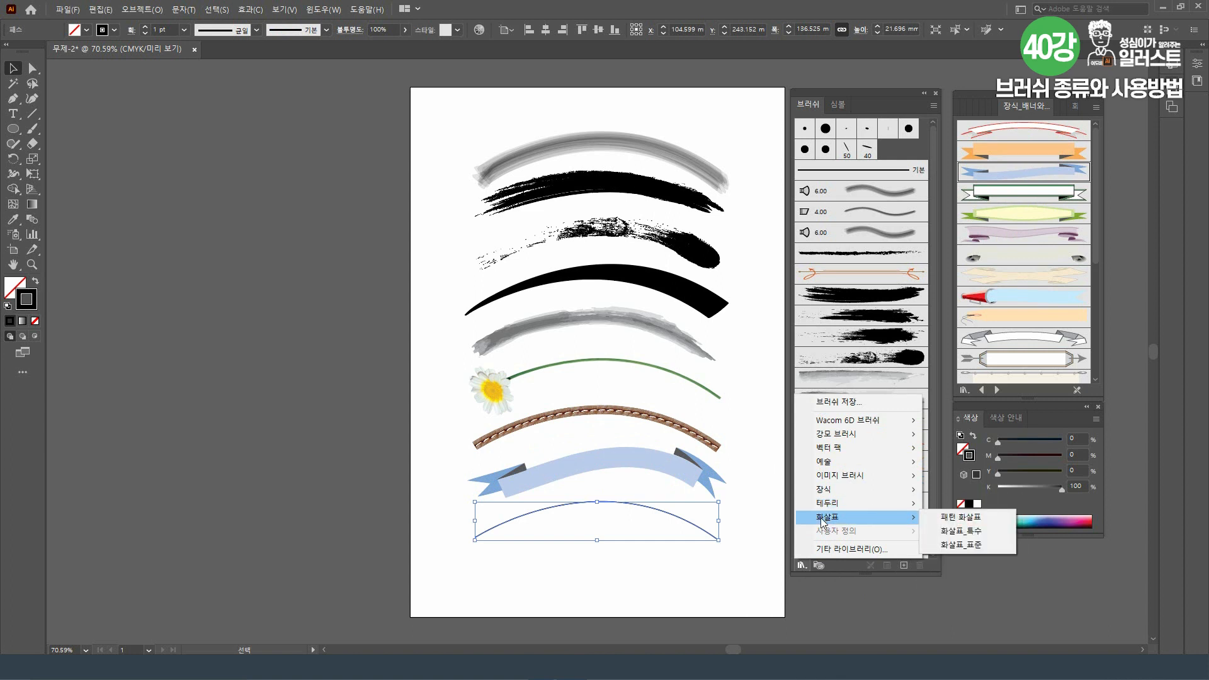
{"action": "left_click", "coordinate": [998, 517]}
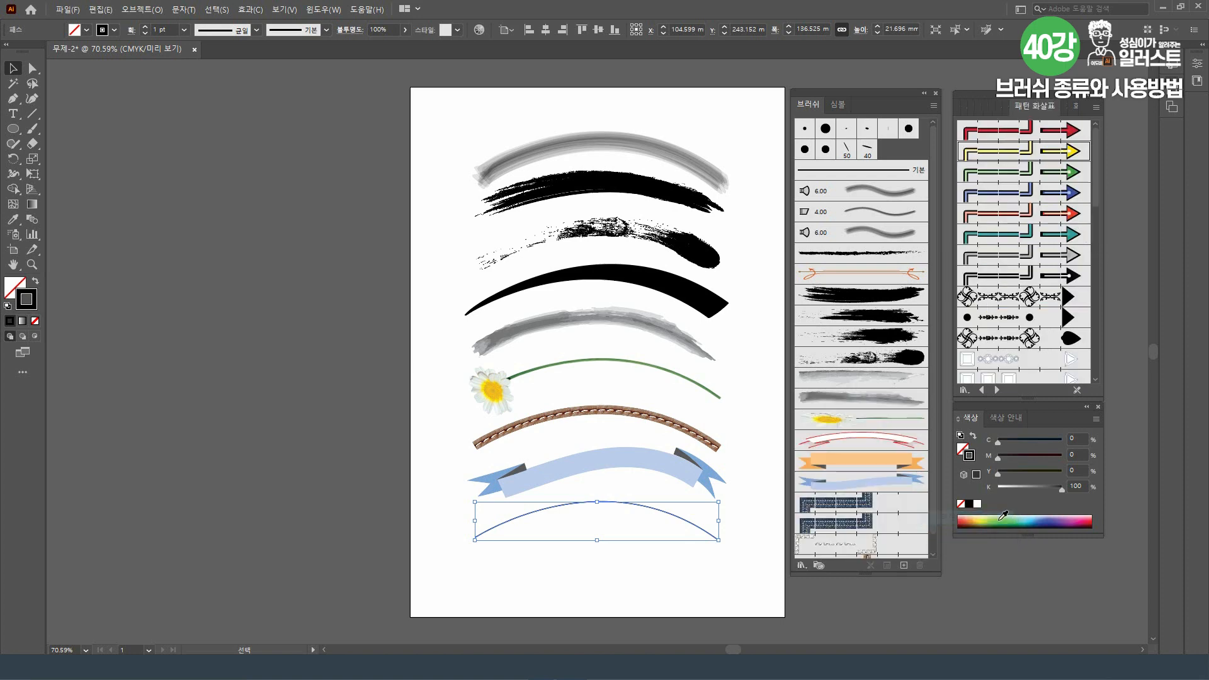
{"action": "mouse_move", "coordinate": [1098, 176]}
{"action": "left_mouse_down"}
{"action": "mouse_move", "coordinate": [1104, 337]}
{"action": "mouse_move", "coordinate": [1107, 127]}
{"action": "left_mouse_up"}
Open the 화살표_특수 brush library and apply the red arrow brush with the black outline to the ninth arch
{"action": "mouse_move", "coordinate": [837, 517]}
{"action": "left_click", "coordinate": [962, 531]}
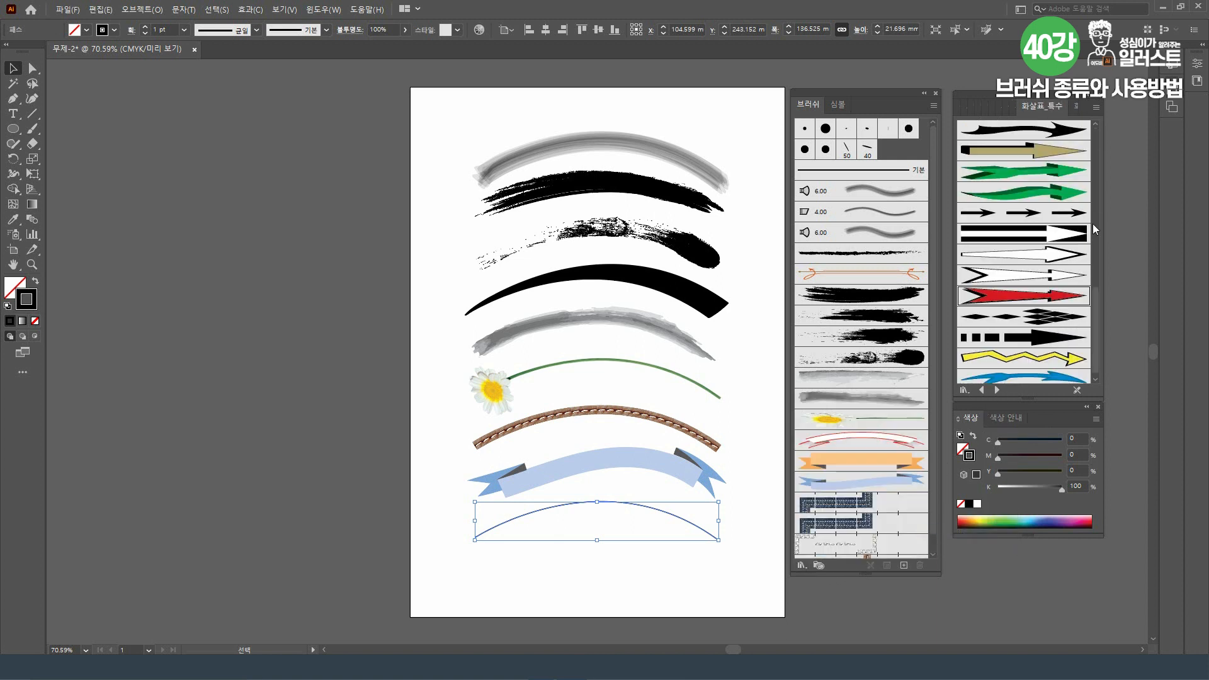
{"action": "mouse_move", "coordinate": [1098, 296]}
{"action": "left_mouse_down"}
{"action": "mouse_move", "coordinate": [1098, 123]}
{"action": "mouse_move", "coordinate": [1105, 316]}
{"action": "left_mouse_up"}
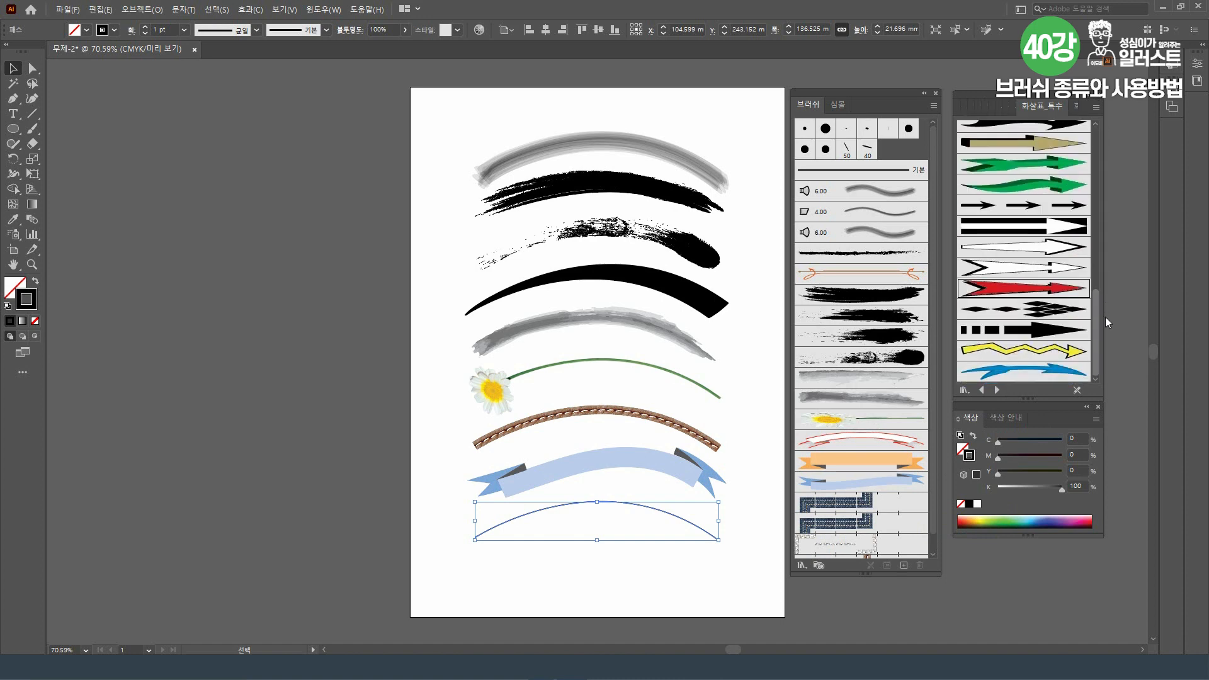
{"action": "left_click", "coordinate": [1026, 294]}
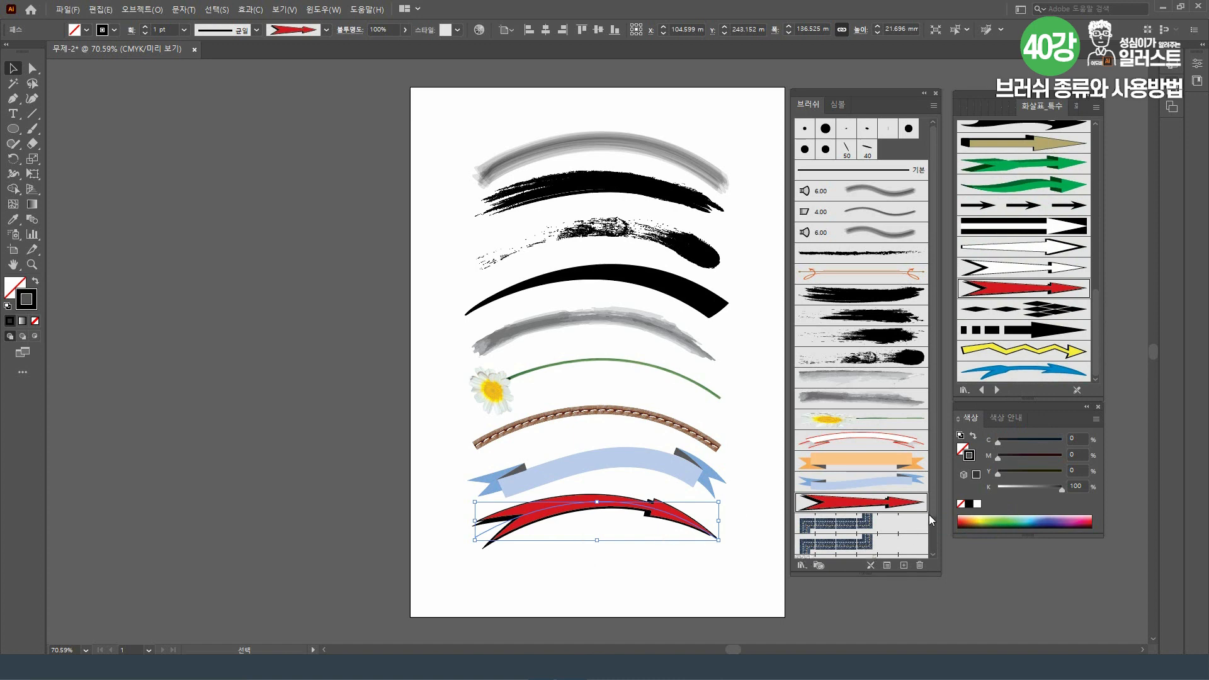
Open the 화살표_표준 brush library to view its standard black arrow brushes
{"action": "left_click_drag", "start_coordinate": [934, 508], "coordinate": [934, 558]}
{"action": "left_click", "coordinate": [801, 565]}
{"action": "mouse_move", "coordinate": [828, 519]}
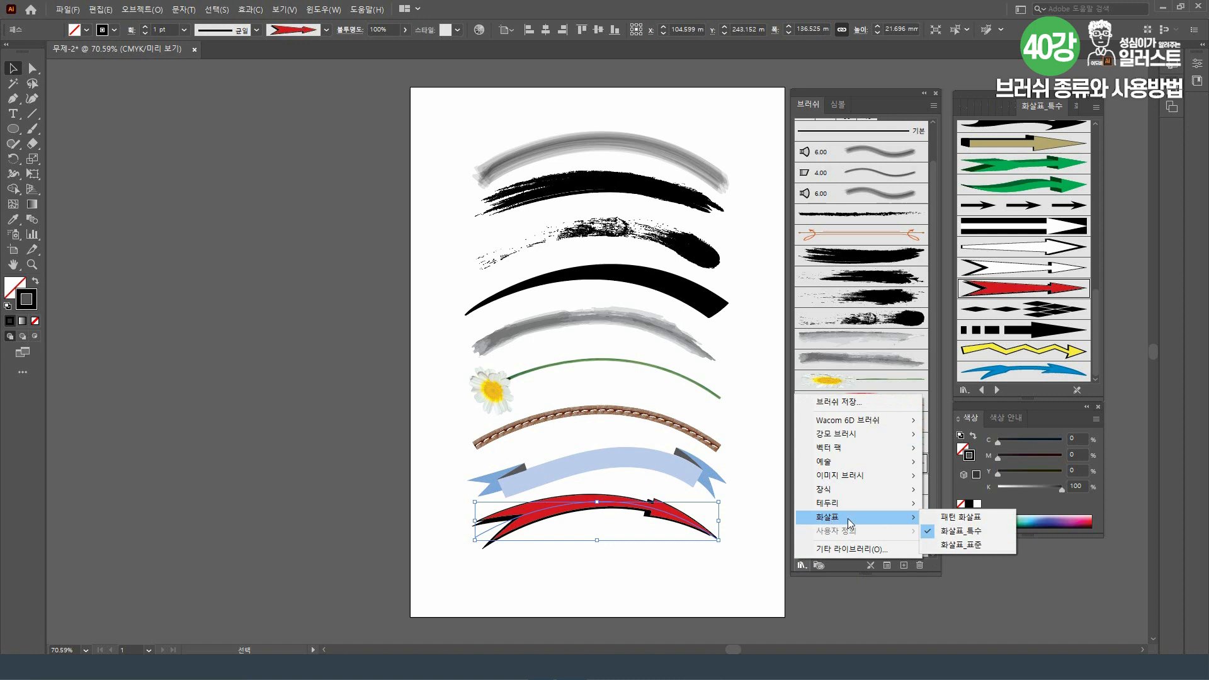
{"action": "left_click", "coordinate": [970, 544]}
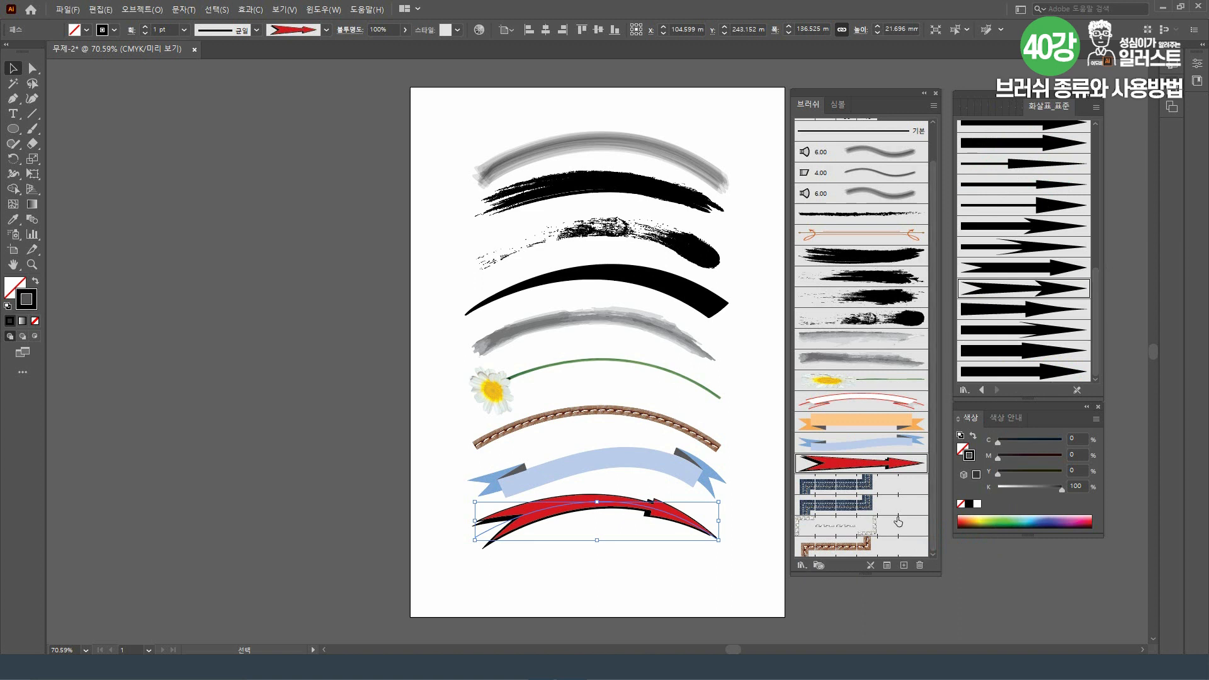
Lengthen the brush list to show more brushes, view its brush type display options, and deselect the ninth arch
{"action": "left_click_drag", "start_coordinate": [939, 574], "coordinate": [938, 612]}
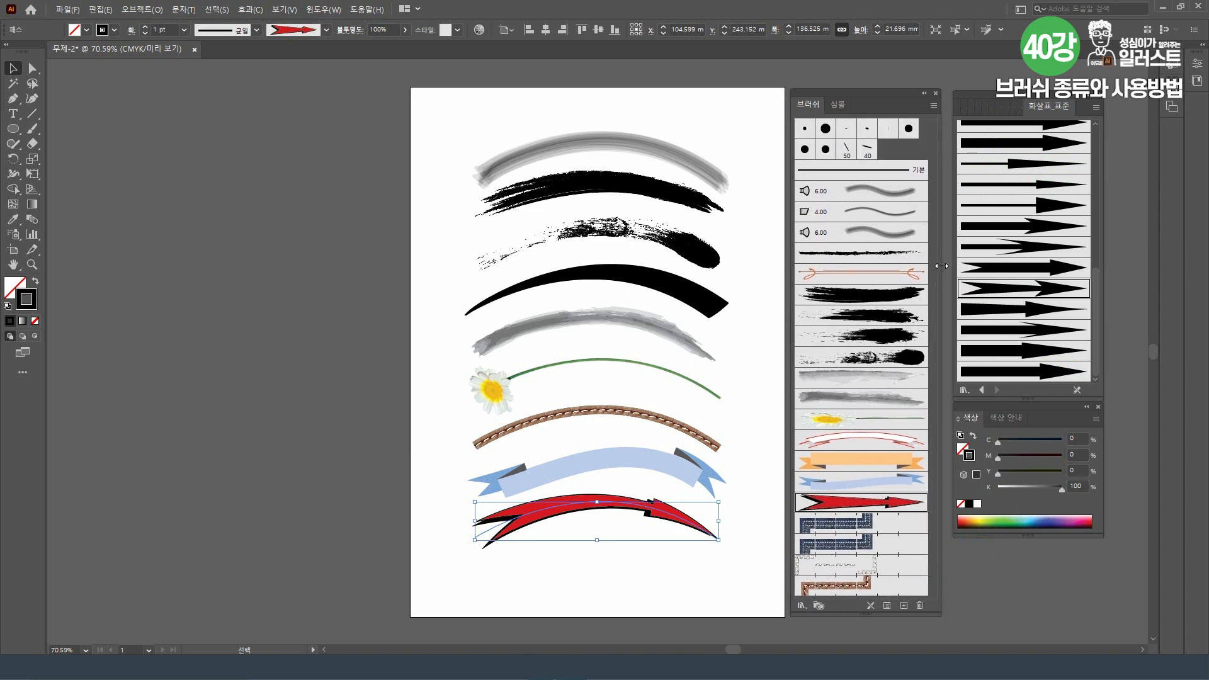
{"action": "left_click", "coordinate": [934, 106]}
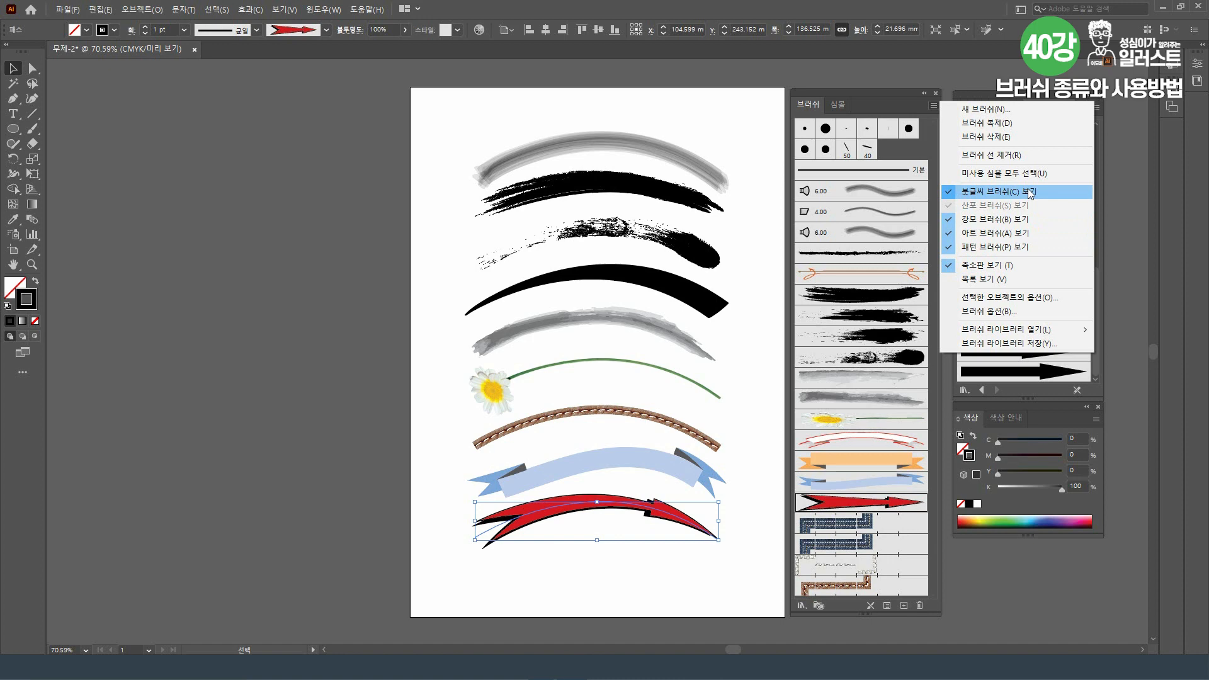
{"action": "left_click", "coordinate": [762, 232]}
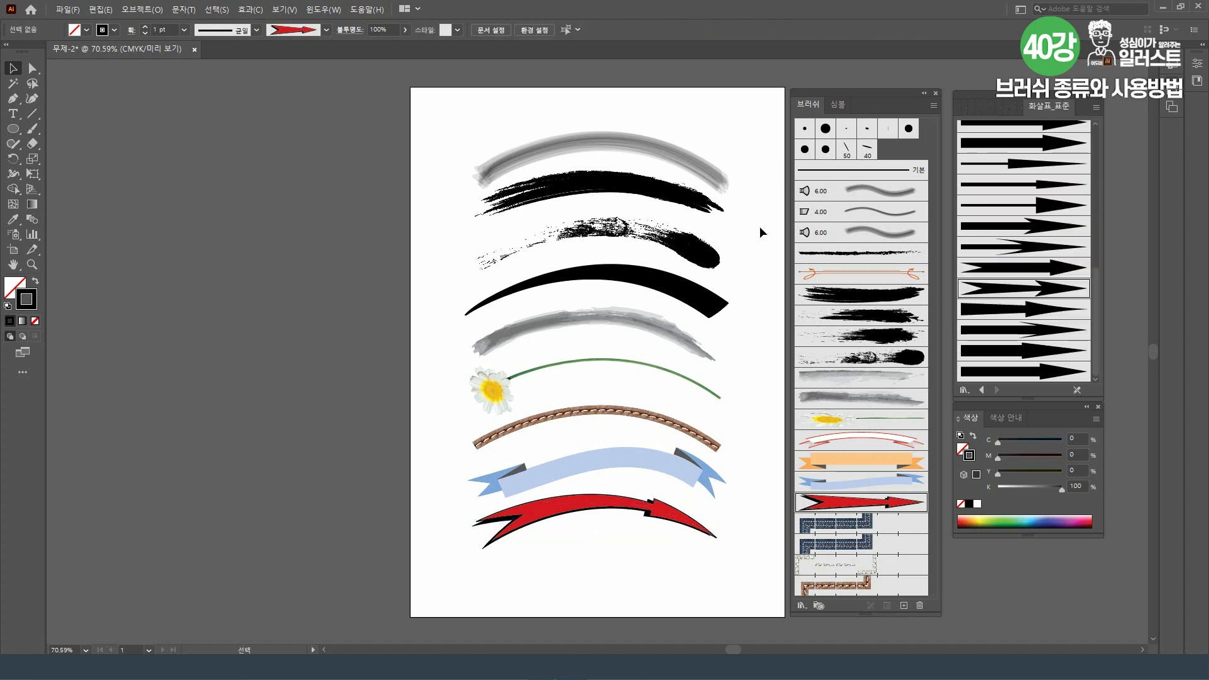
Recolor the stroke of the first arch red using the CMYK spectrum
{"action": "left_click", "coordinate": [677, 159]}
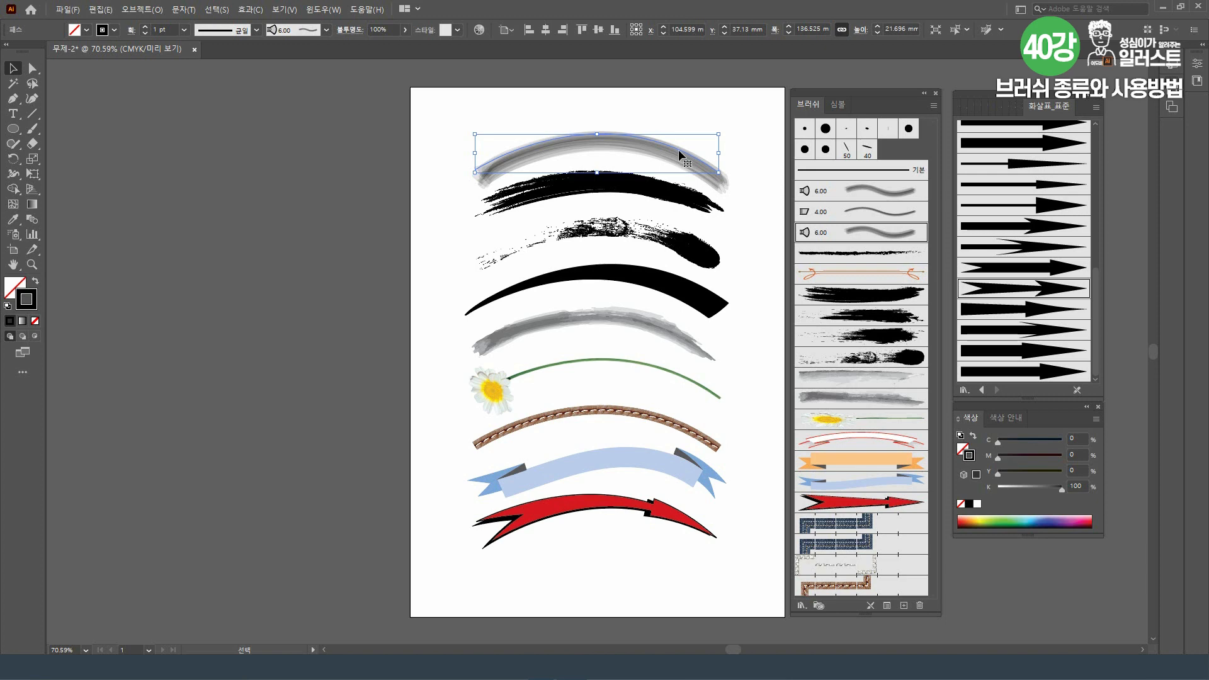
{"action": "left_click", "coordinate": [21, 287]}
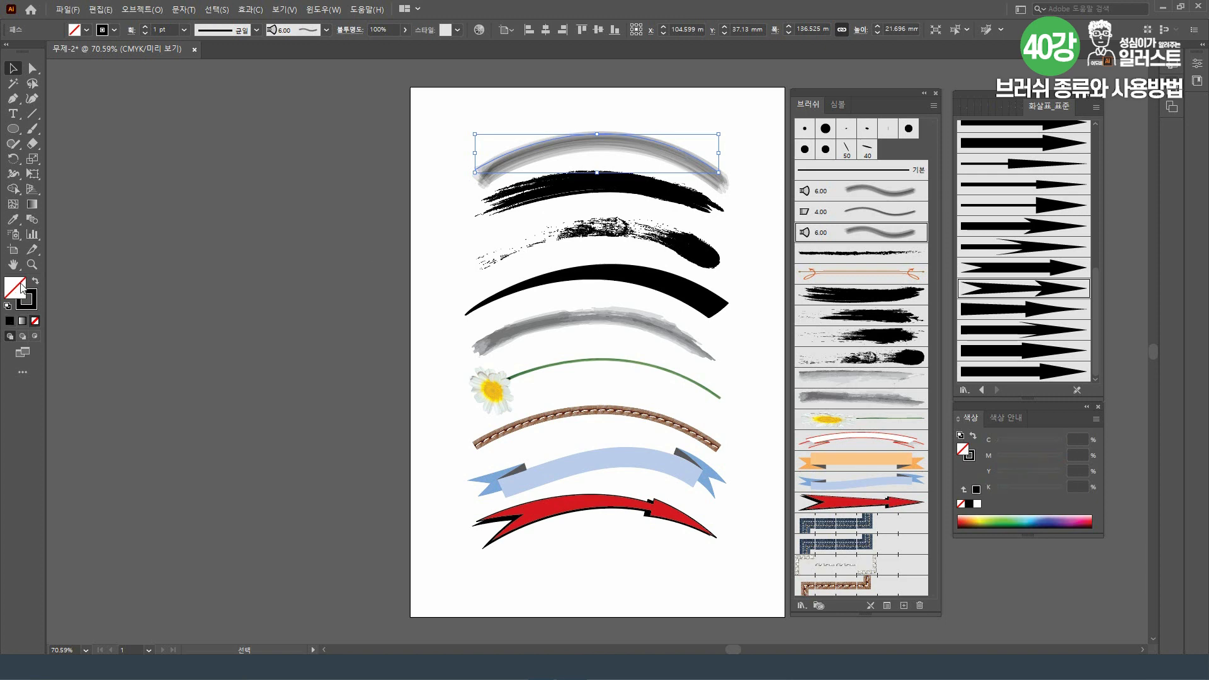
{"action": "left_click", "coordinate": [36, 306]}
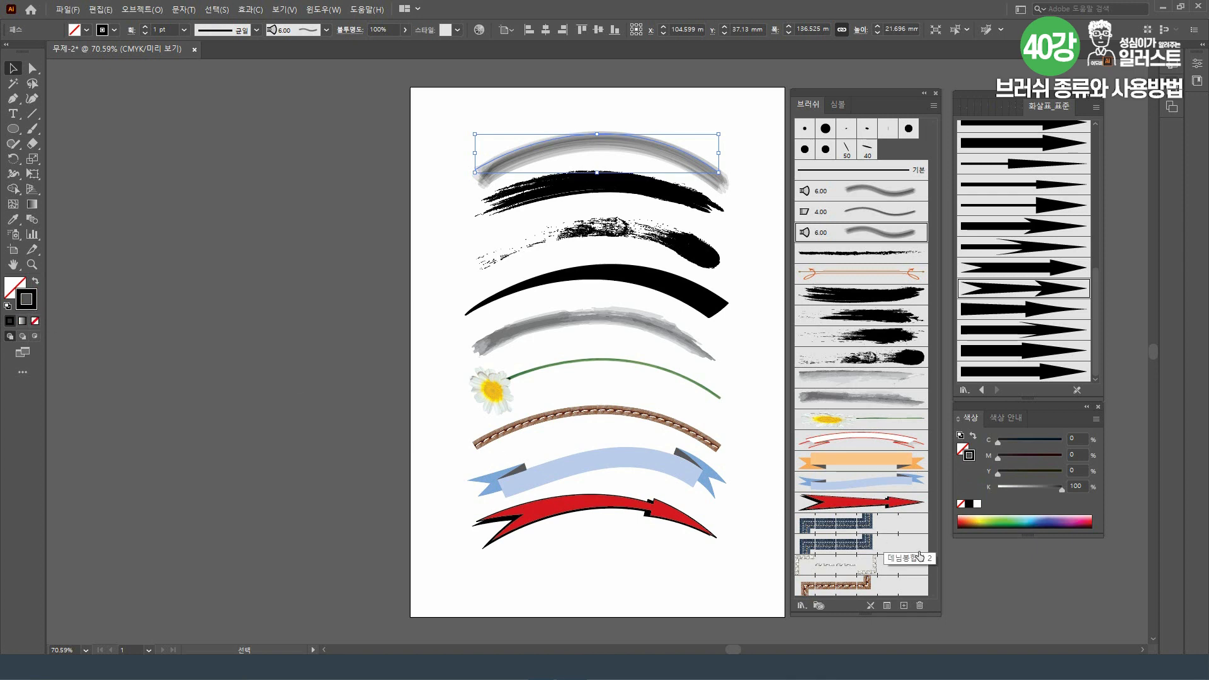
{"action": "left_click", "coordinate": [962, 520]}
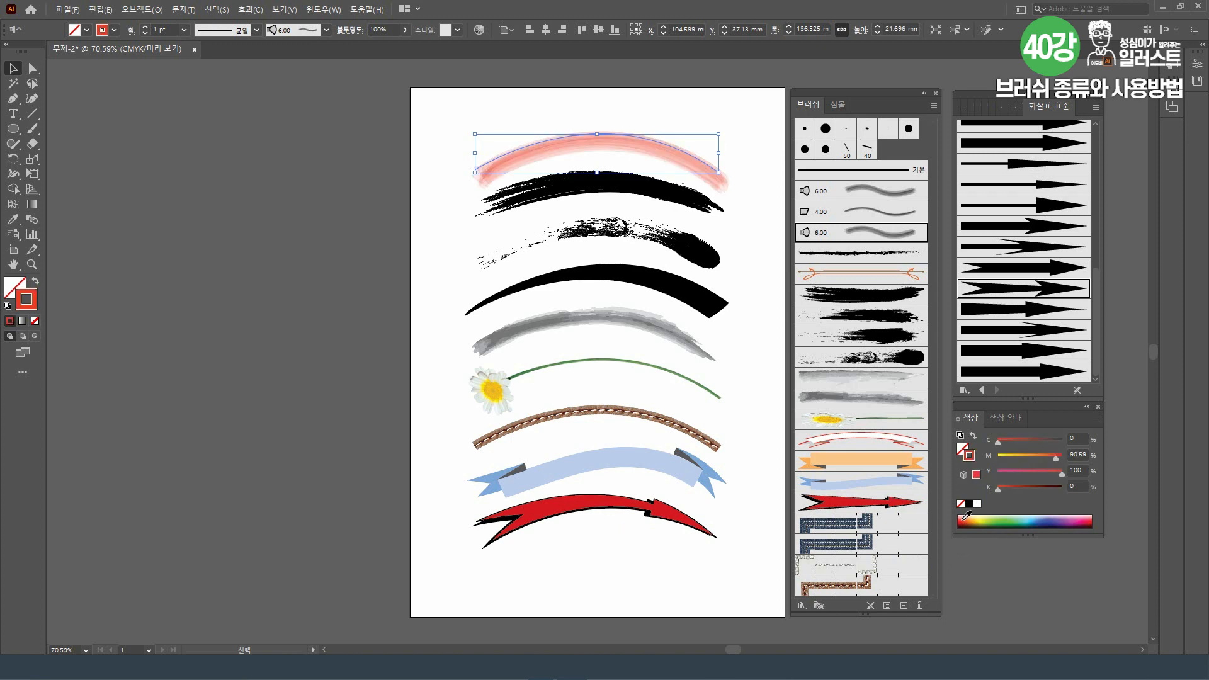
Recolor the second arch's stroke golden brown and the third arch's stroke light green
{"action": "left_click", "coordinate": [672, 199]}
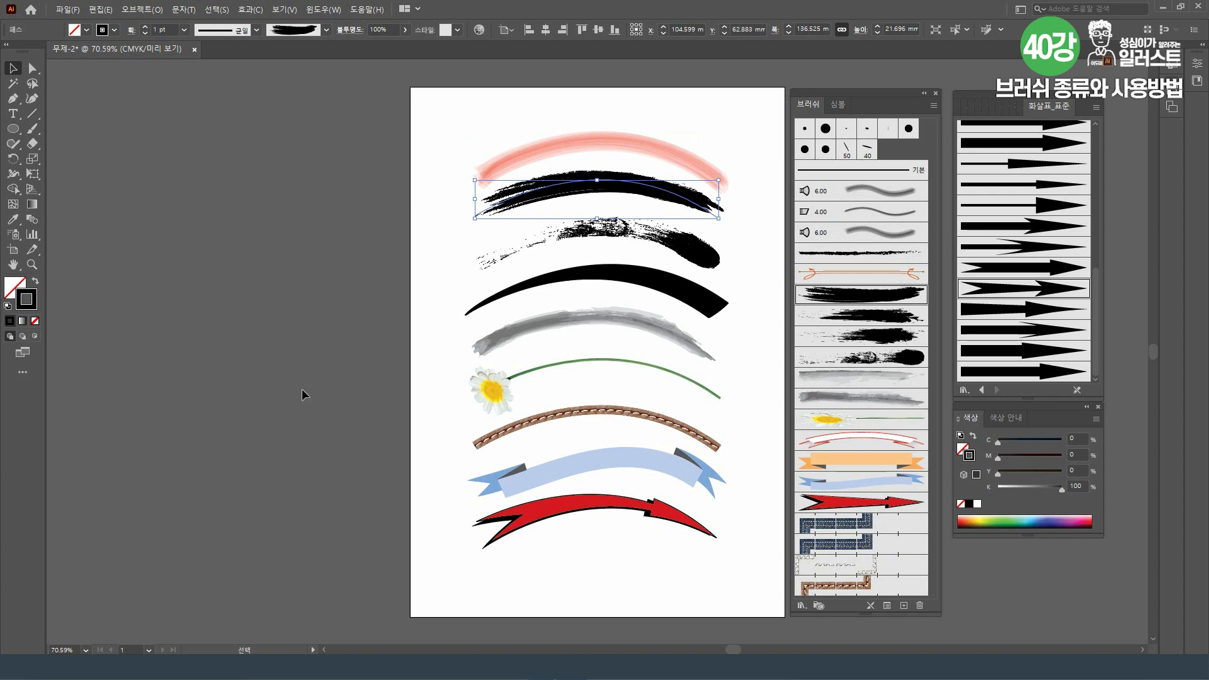
{"action": "left_click", "coordinate": [976, 518]}
{"action": "left_click", "coordinate": [691, 265]}
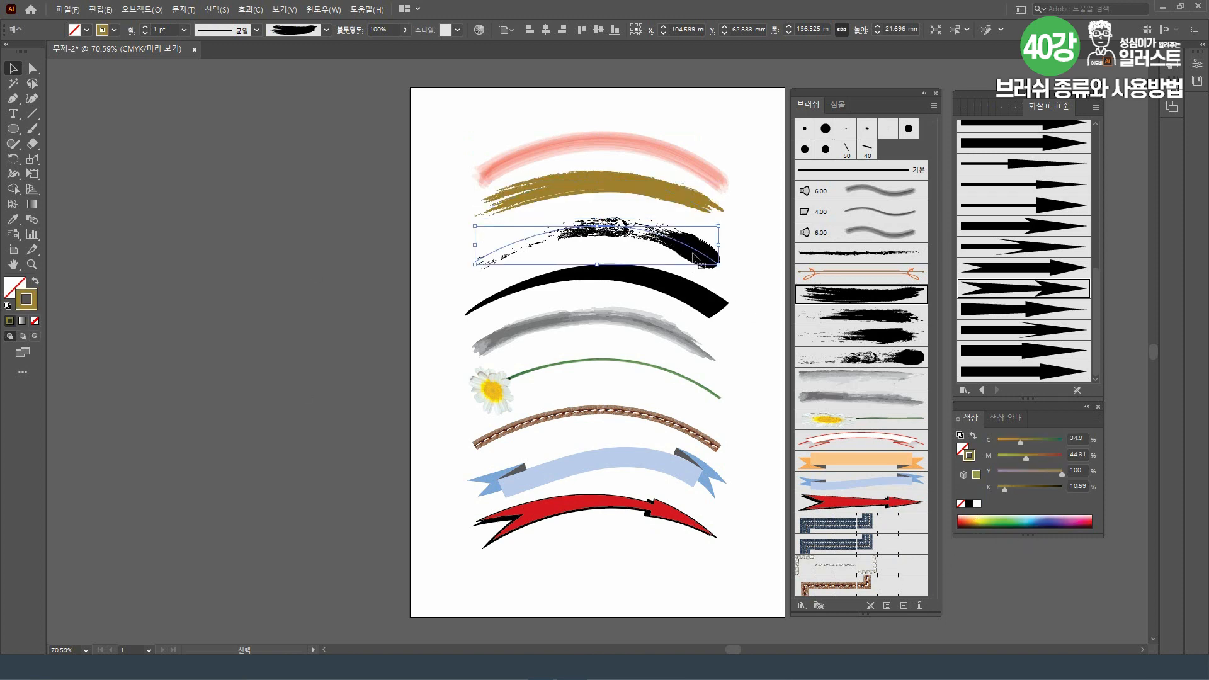
{"action": "left_click", "coordinate": [985, 521]}
Recolor the fourth arch's stroke dark teal and the fifth arch's stroke blue, leaving nothing selected
{"action": "left_click", "coordinate": [707, 309]}
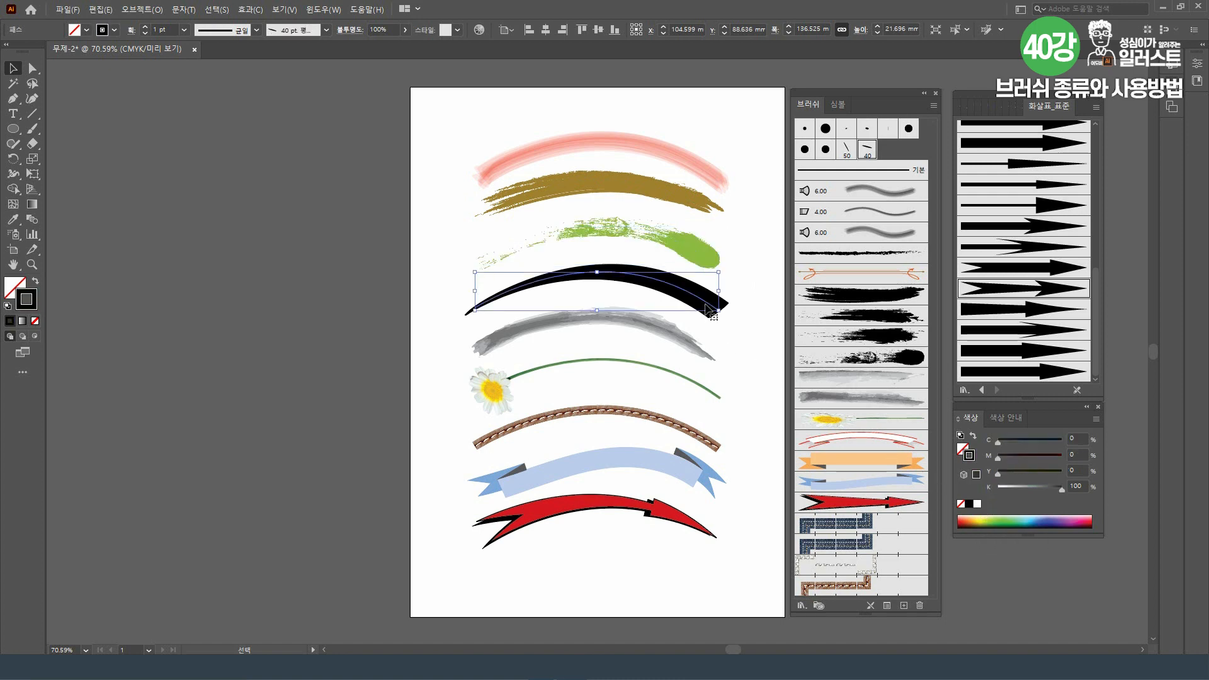
{"action": "left_click", "coordinate": [1024, 520]}
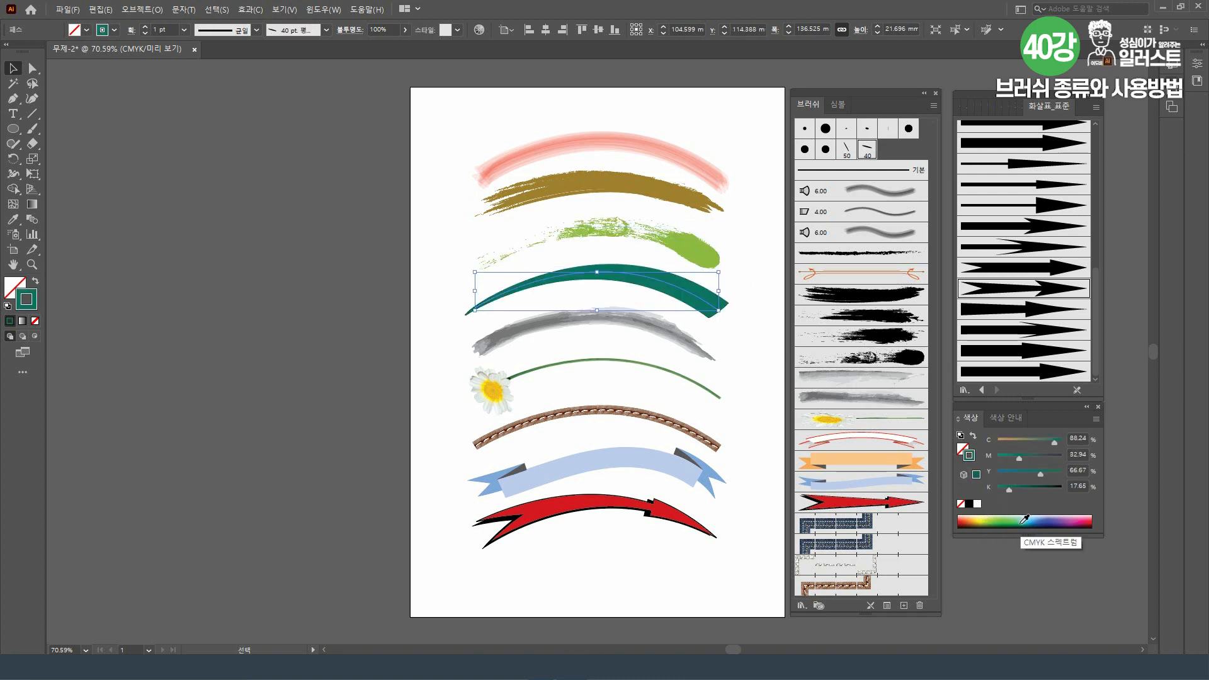
{"action": "left_click", "coordinate": [693, 355]}
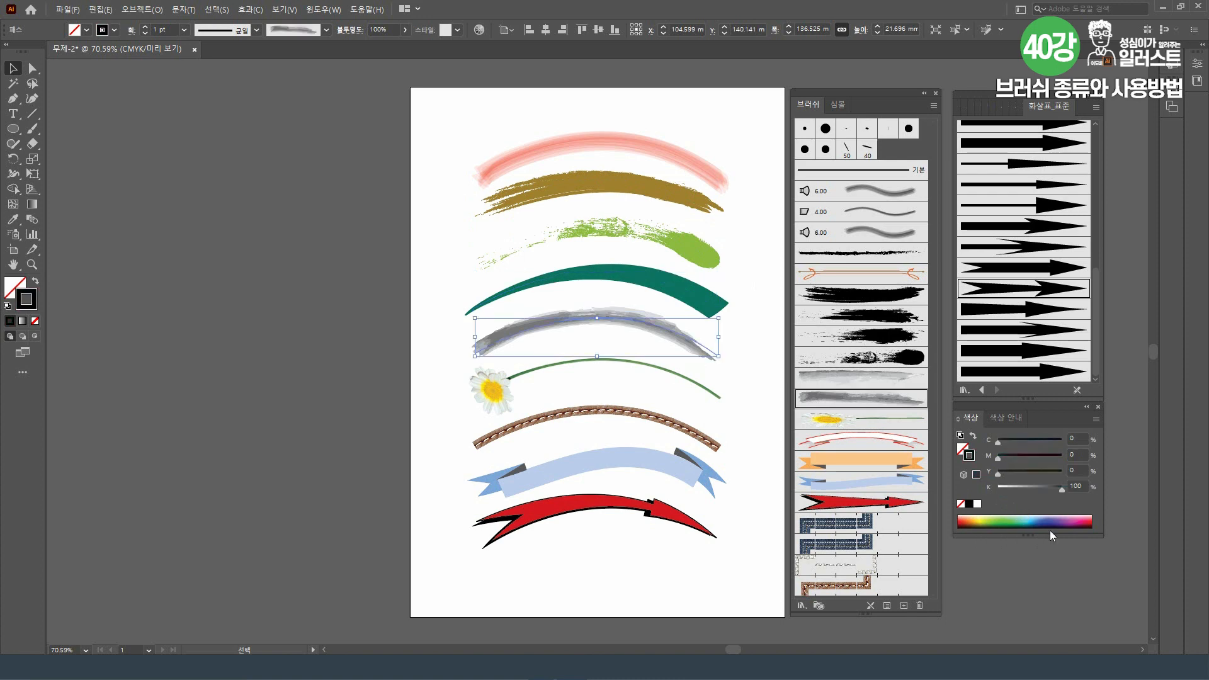
{"action": "left_click", "coordinate": [1037, 517]}
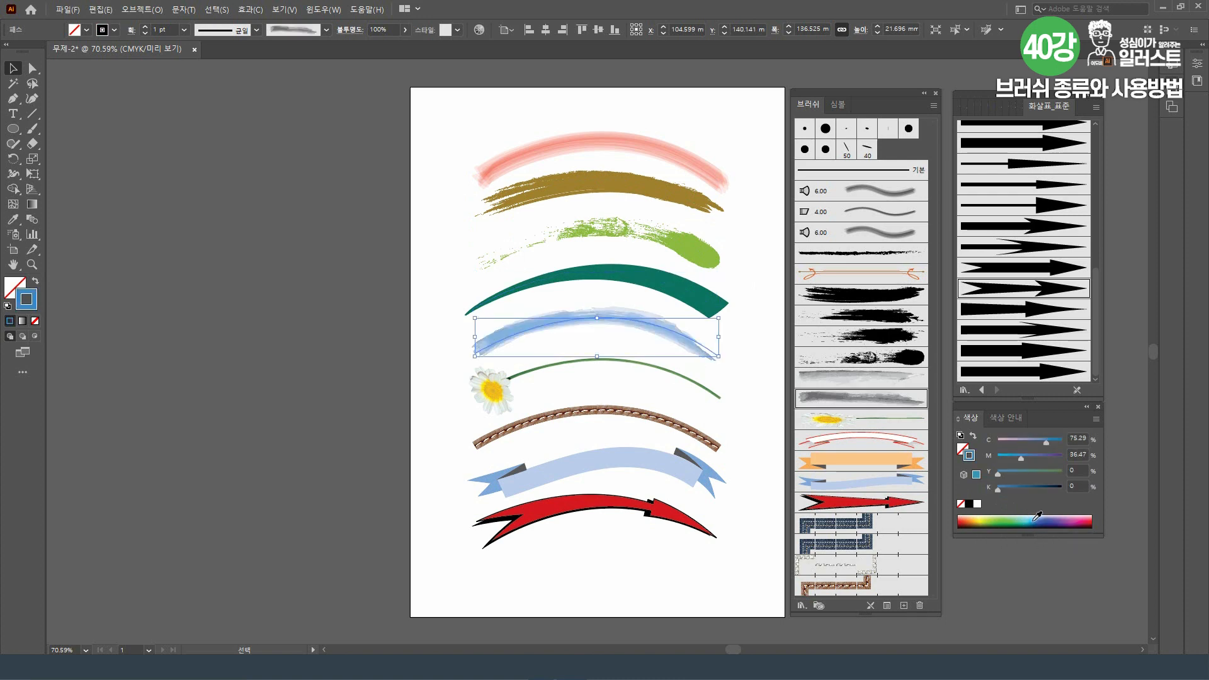
{"action": "left_click", "coordinate": [759, 399]}
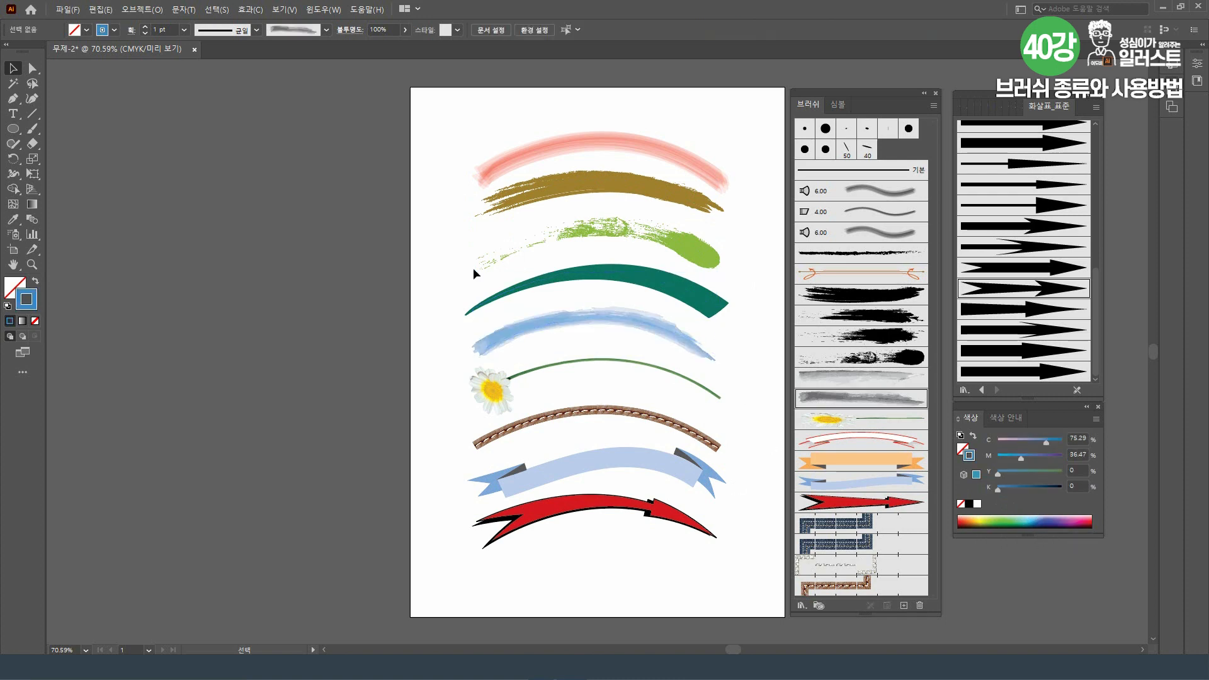
Open the stroke settings and set the first arch's stroke weight to 2 pt
{"action": "left_click", "coordinate": [539, 152]}
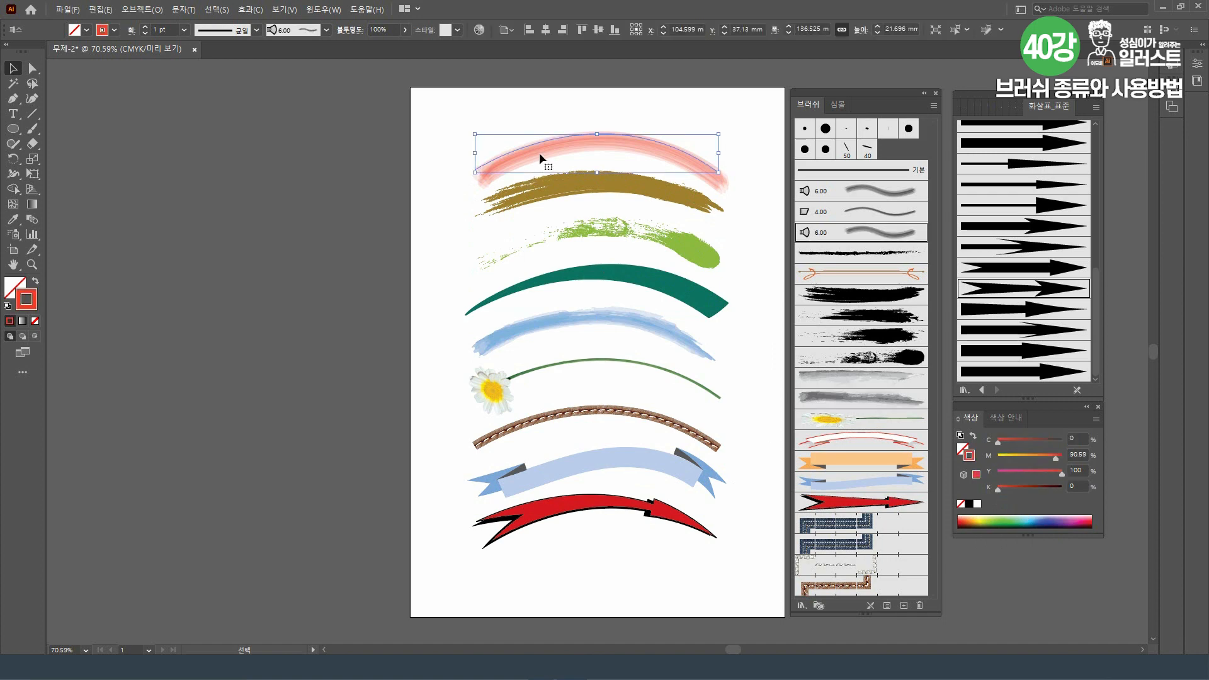
{"action": "left_click", "coordinate": [323, 9]}
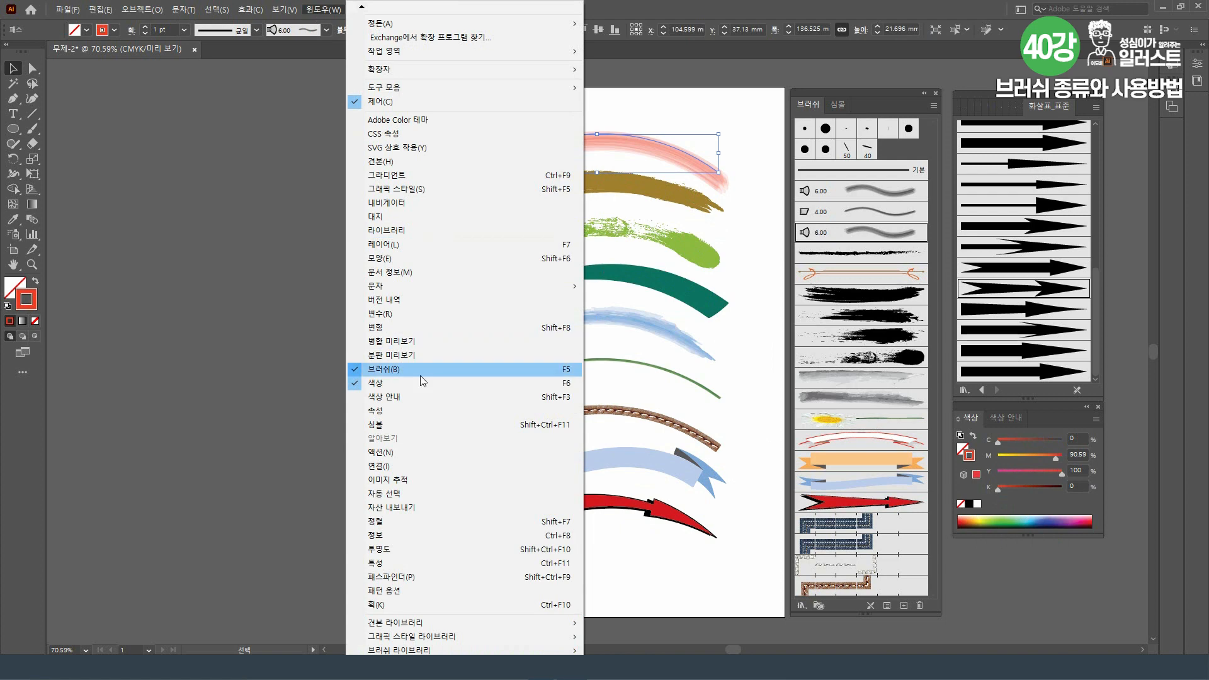
{"action": "left_click", "coordinate": [444, 605]}
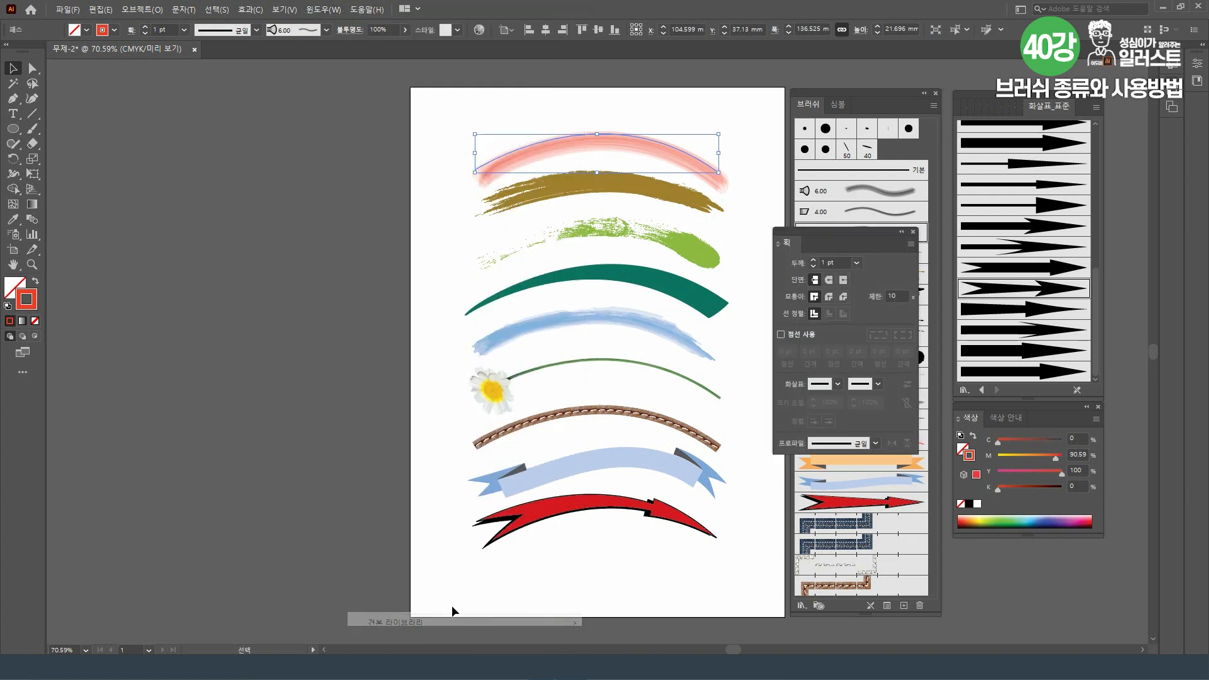
{"action": "left_click", "coordinate": [813, 261]}
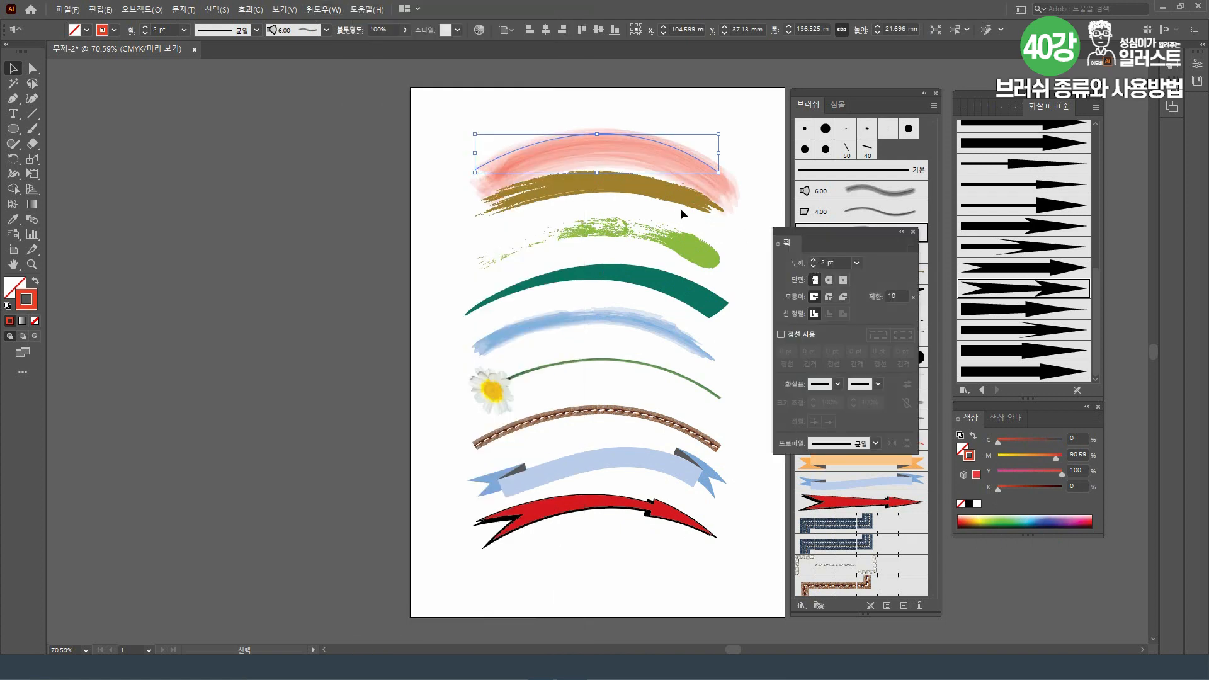
Set the golden brown arch's stroke weight to 2 pt, move it down about 6 mm, and close the stroke settings
{"action": "left_click", "coordinate": [674, 202]}
{"action": "left_click", "coordinate": [814, 258]}
{"action": "left_click_drag", "start_coordinate": [662, 202], "coordinate": [661, 212]}
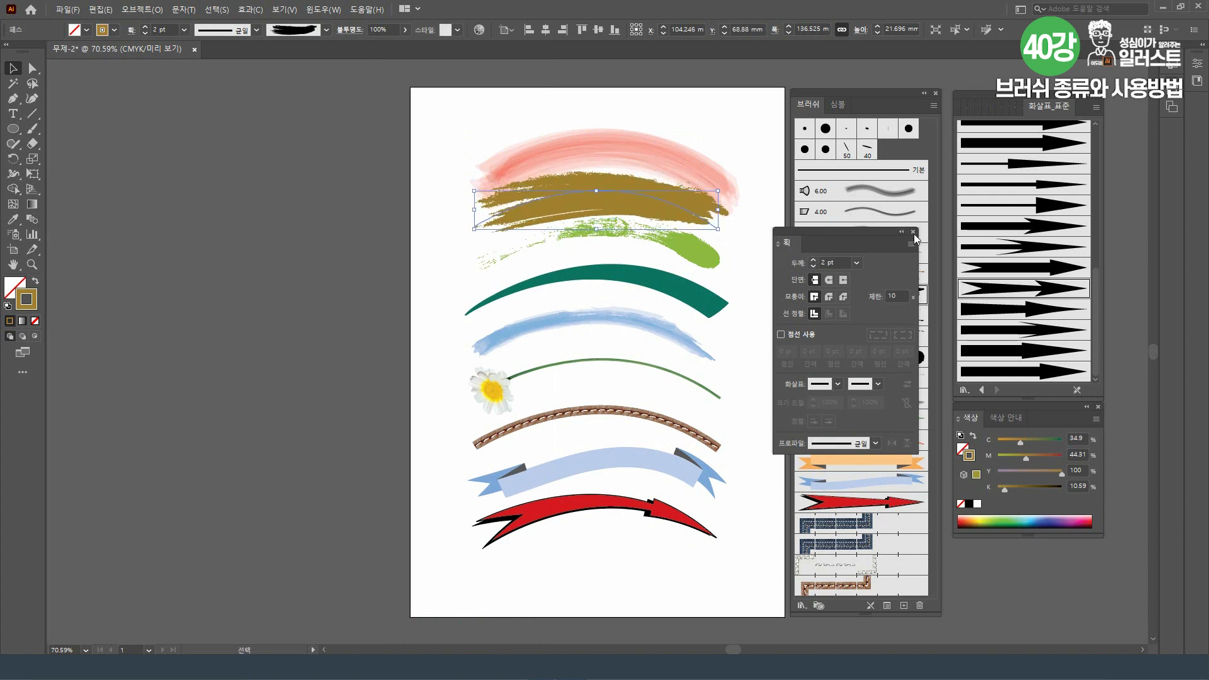
{"action": "left_click", "coordinate": [912, 232]}
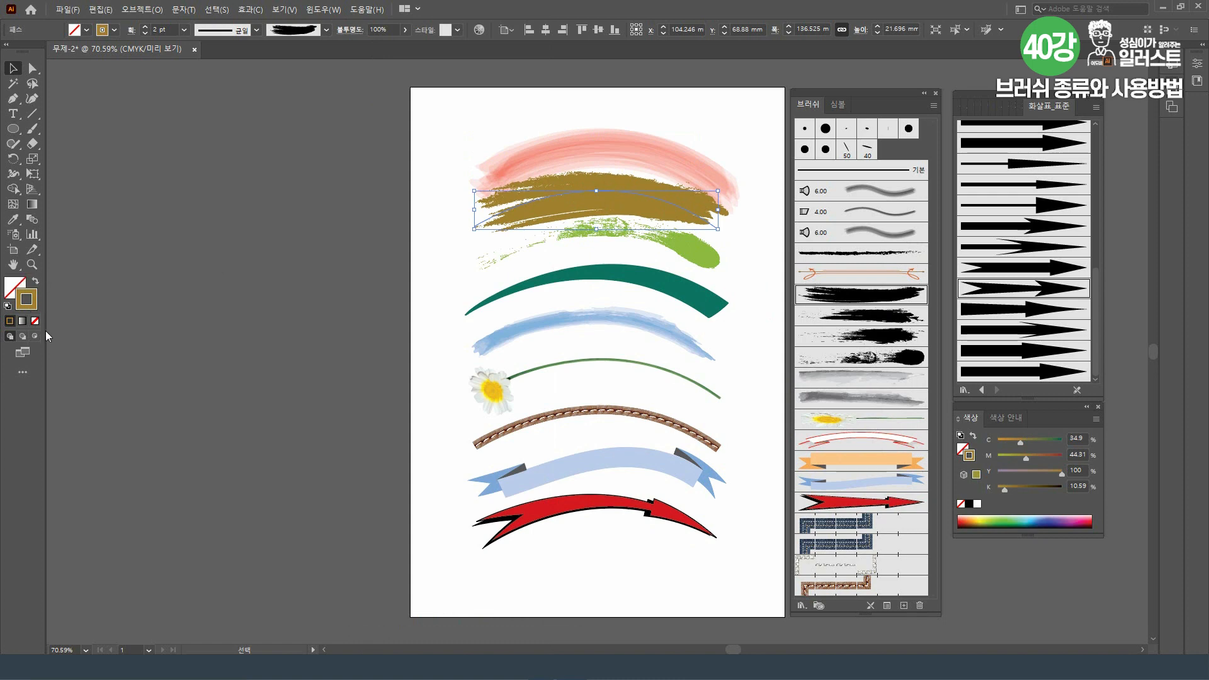
Move the red first arch up about 8 mm and deselect it
{"action": "left_click", "coordinate": [386, 312]}
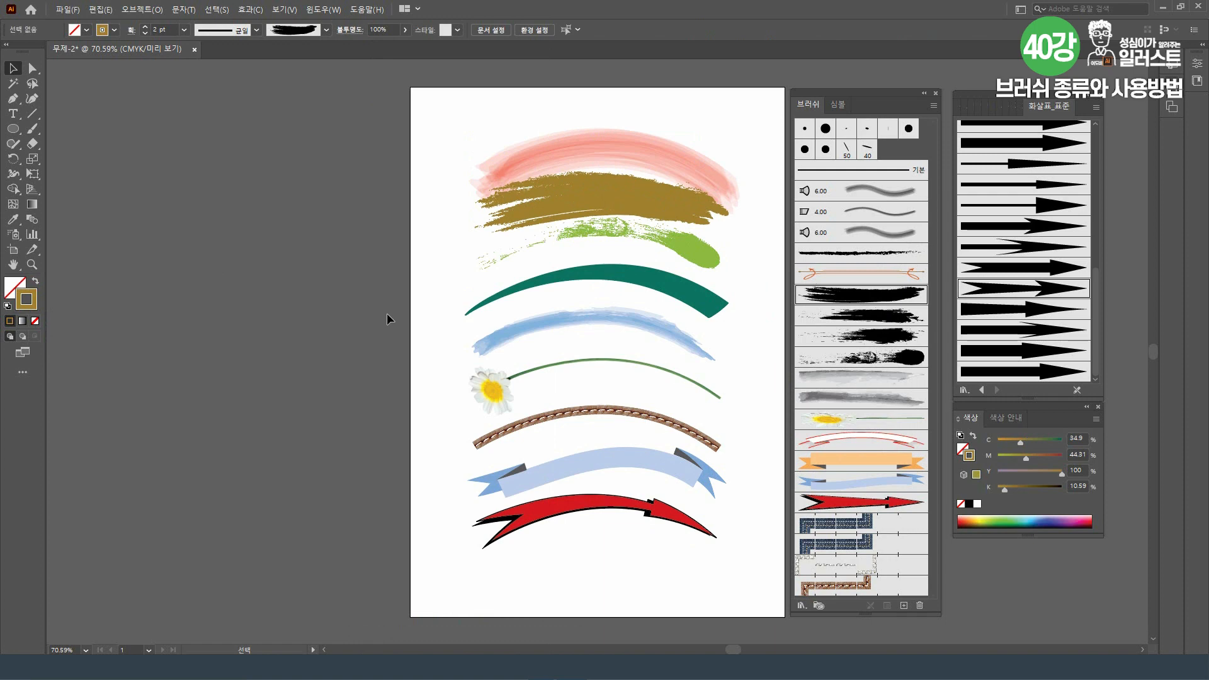
{"action": "left_click_drag", "start_coordinate": [658, 165], "coordinate": [656, 144]}
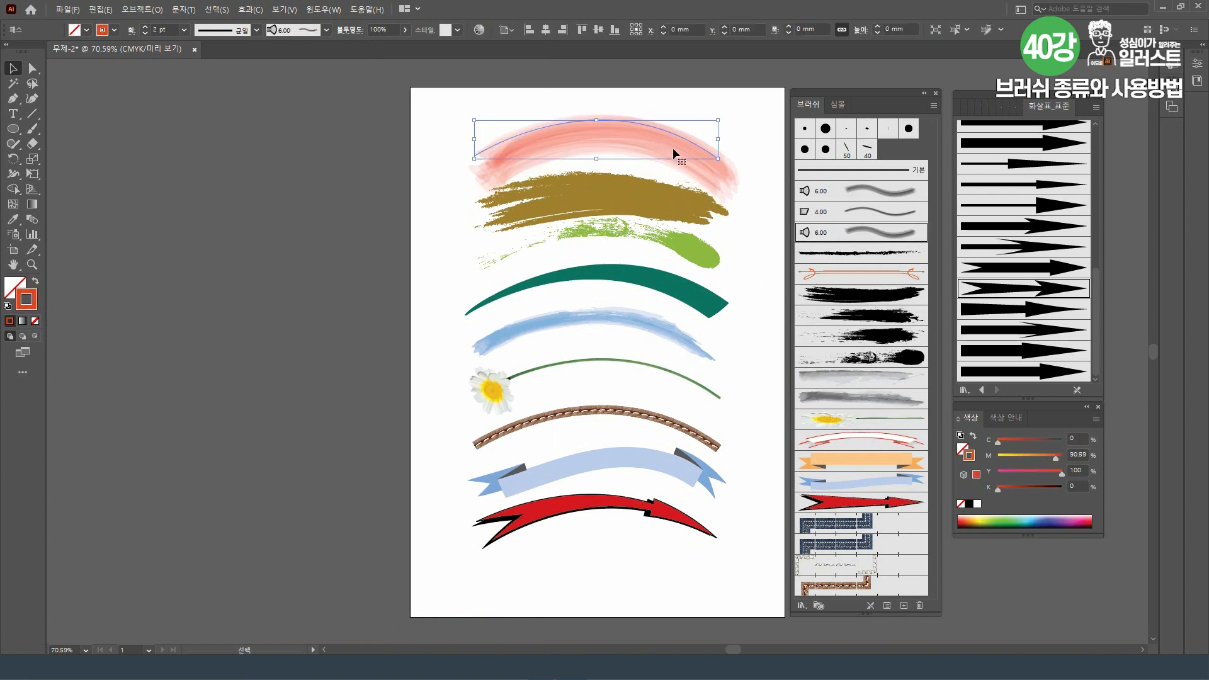
{"action": "left_click", "coordinate": [755, 151]}
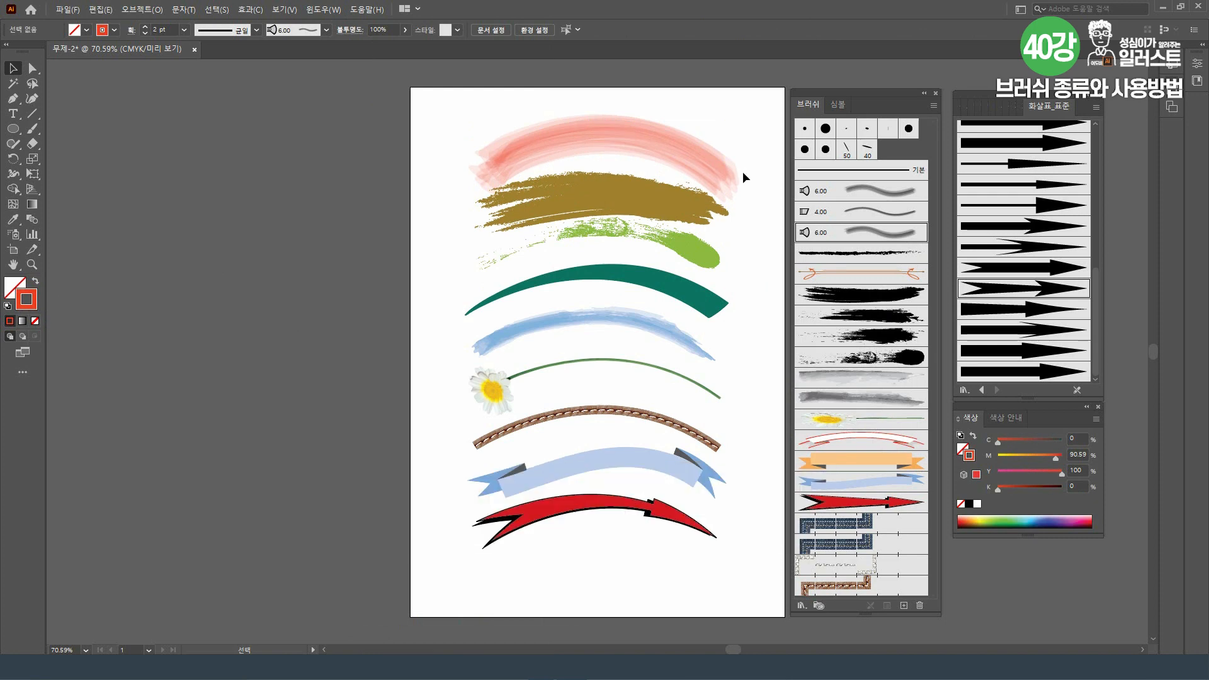
Select the first, second and third arches in turn to check which brush each one uses
{"action": "left_click", "coordinate": [591, 137]}
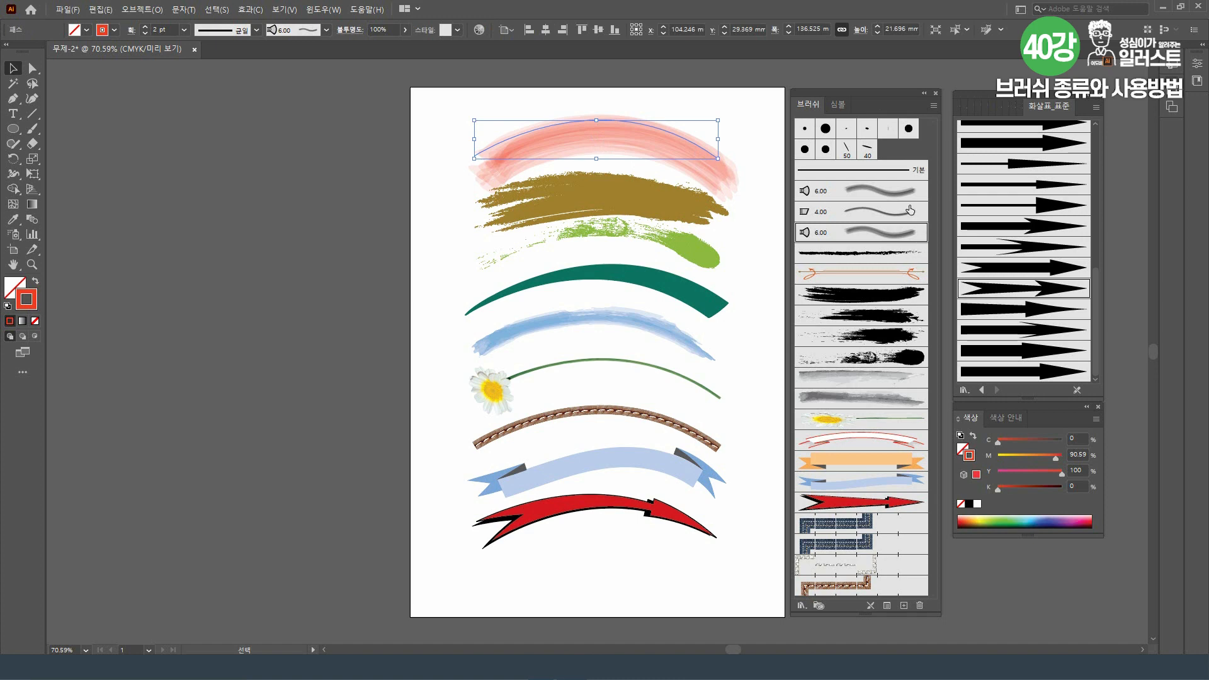
{"action": "left_click", "coordinate": [607, 195]}
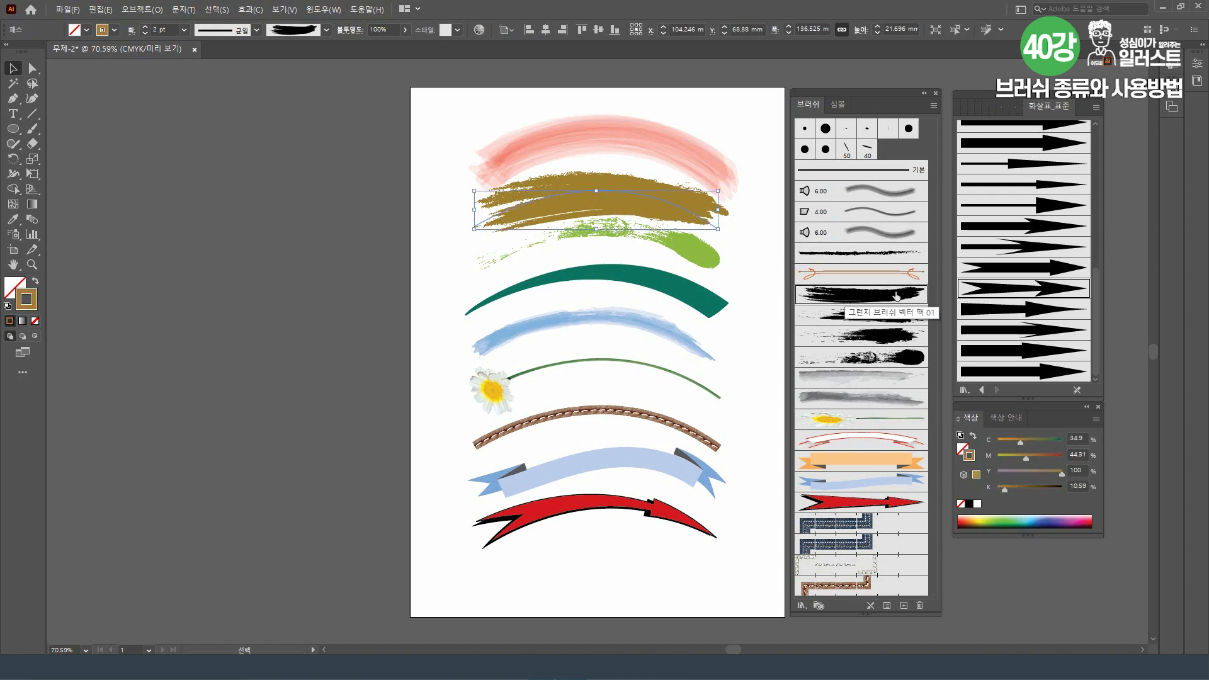
{"action": "left_click", "coordinate": [685, 248]}
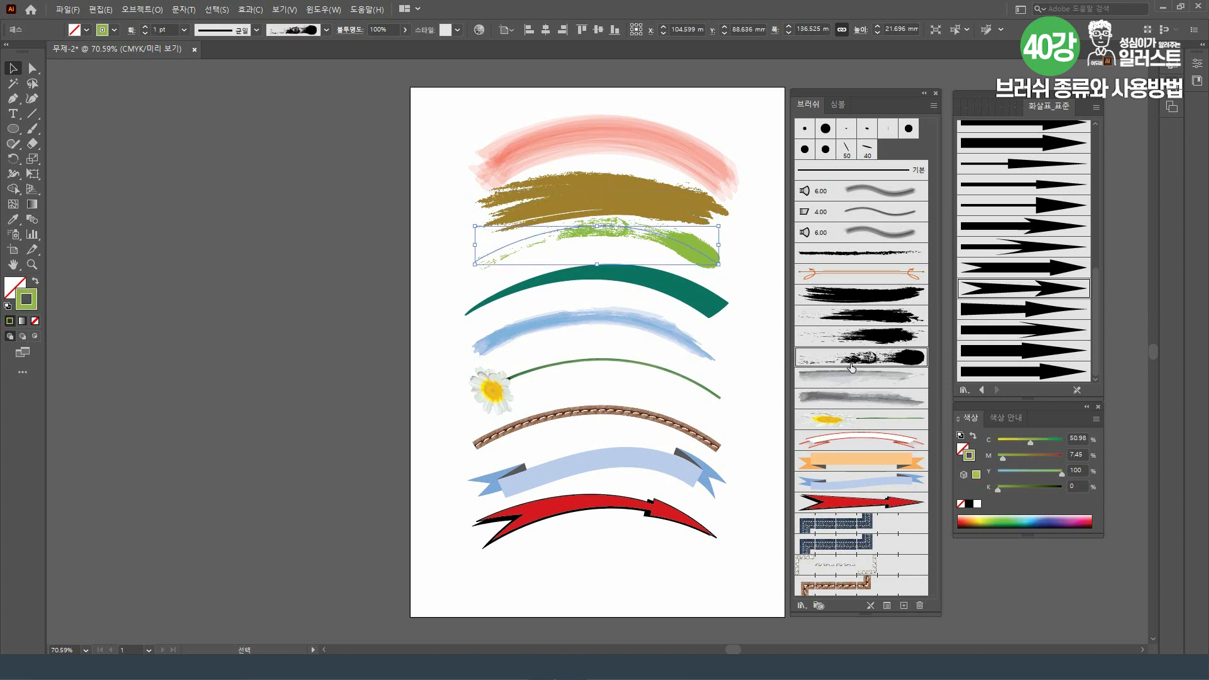
Select the fourth through ninth arches in turn to check which brush each one uses
{"action": "left_click", "coordinate": [690, 299]}
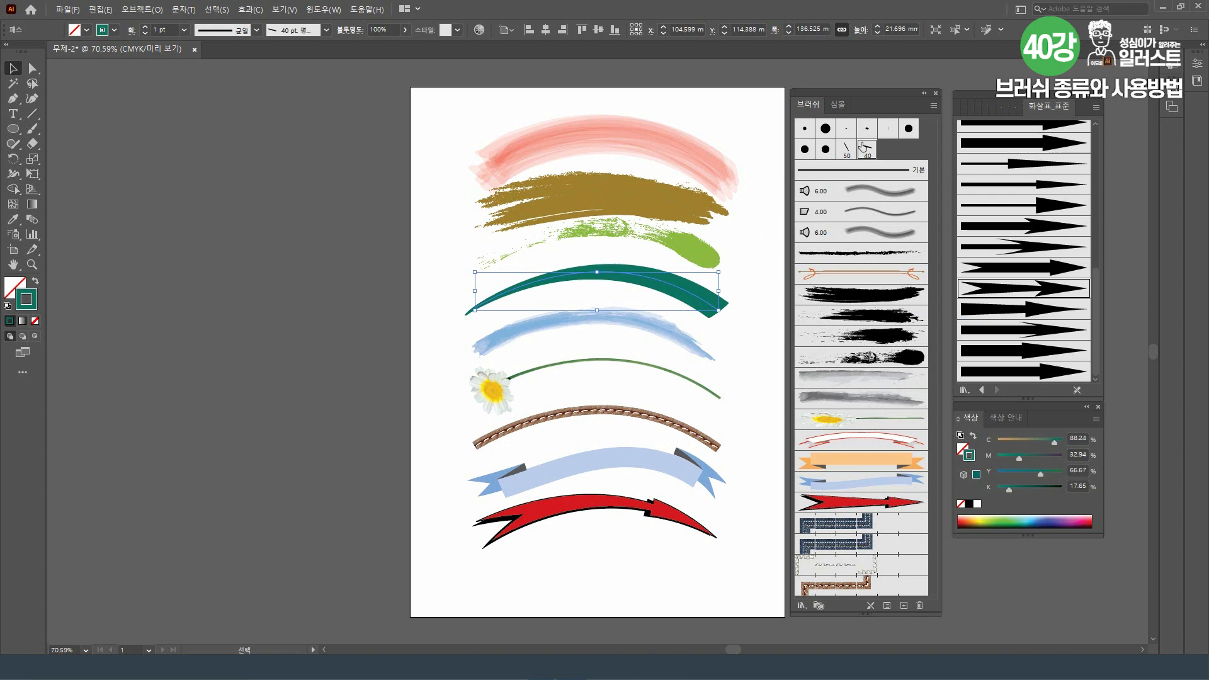
{"action": "left_click", "coordinate": [685, 345]}
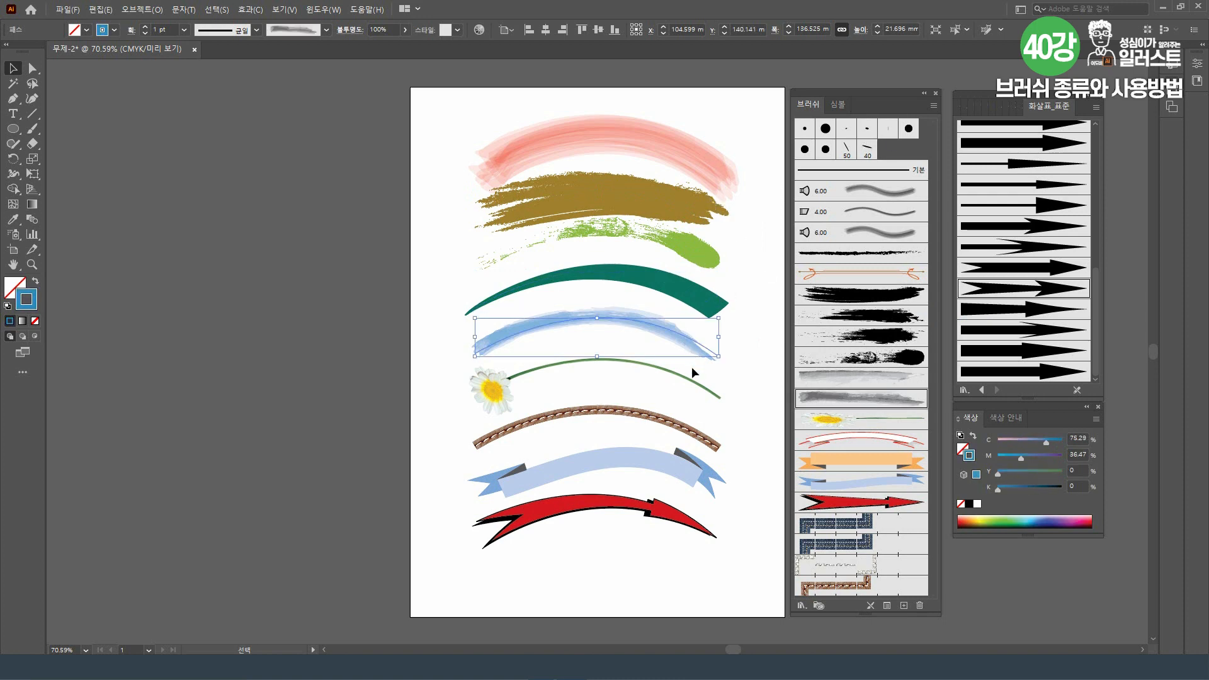
{"action": "left_click", "coordinate": [694, 386]}
{"action": "left_click", "coordinate": [701, 440]}
{"action": "left_click", "coordinate": [700, 478]}
{"action": "left_click", "coordinate": [692, 524]}
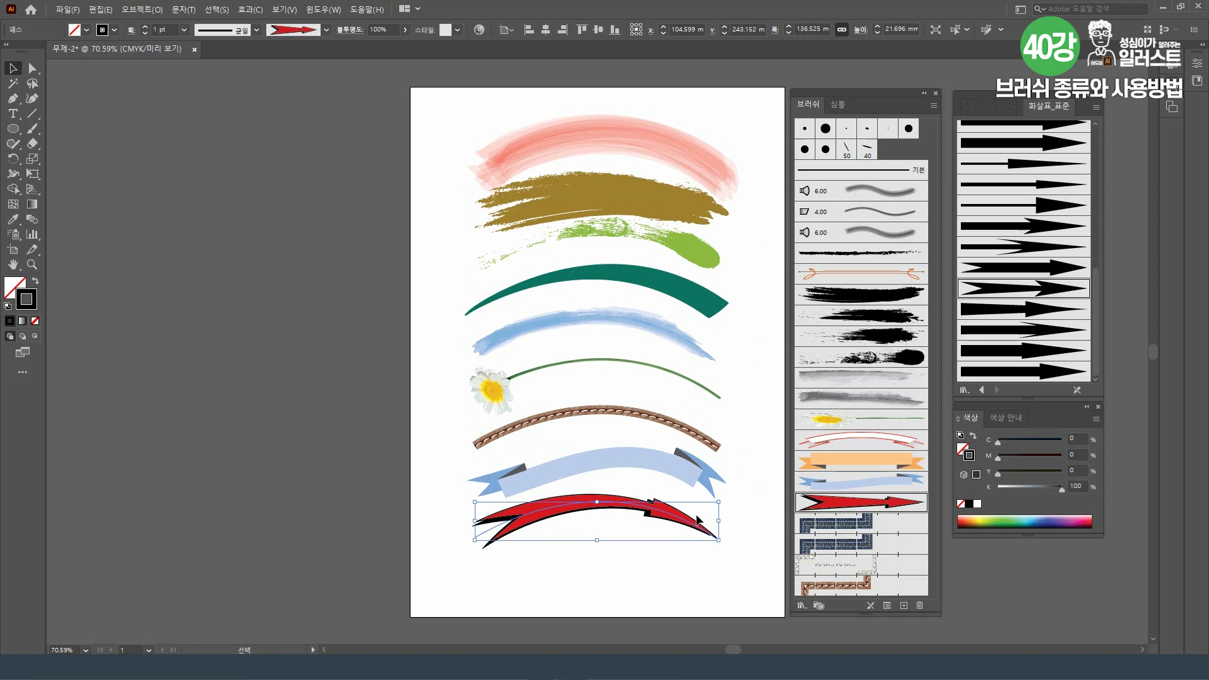
Set the first arch's bristle brush to size 3.97 mm, bristle length 104% and density 35%, applying the changes to existing strokes
{"action": "left_click", "coordinate": [646, 140]}
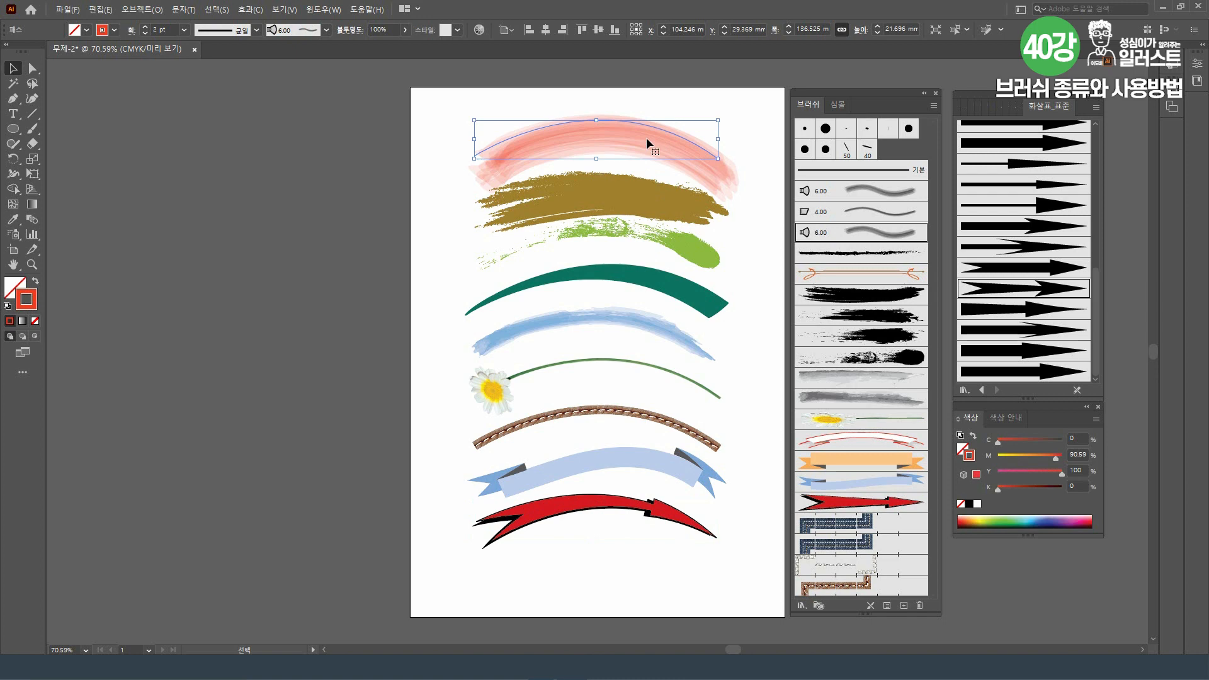
{"action": "double_click", "coordinate": [881, 233]}
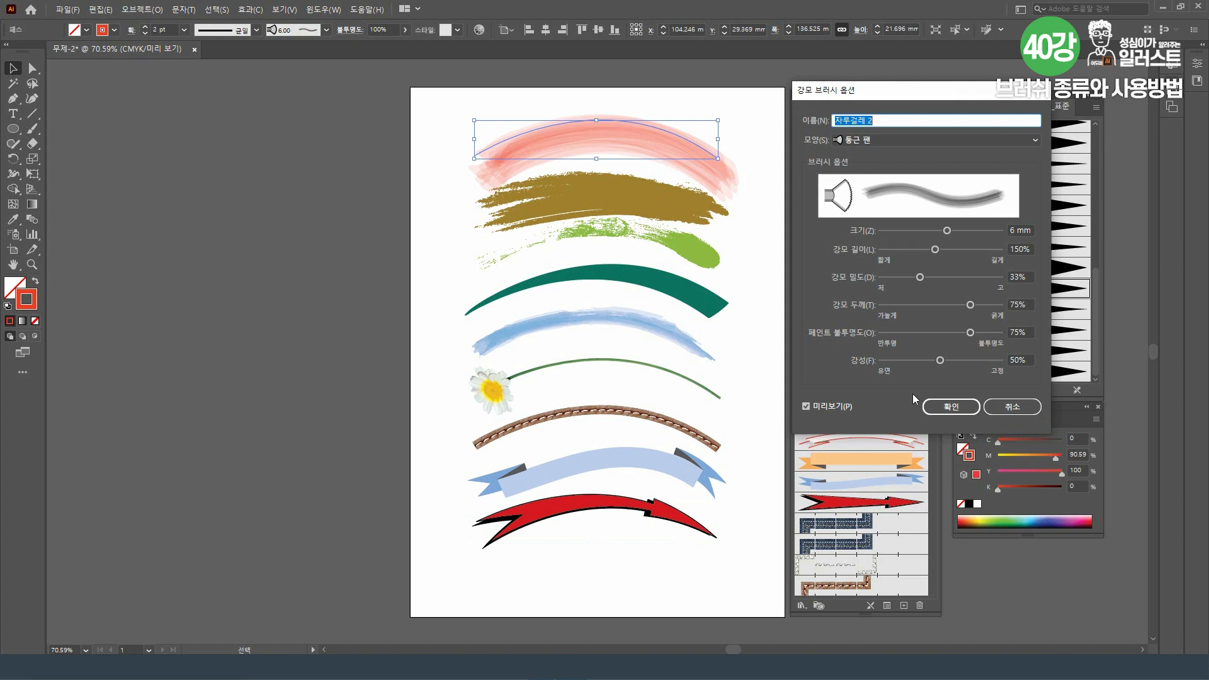
{"action": "left_click", "coordinate": [830, 408]}
{"action": "left_click", "coordinate": [821, 407]}
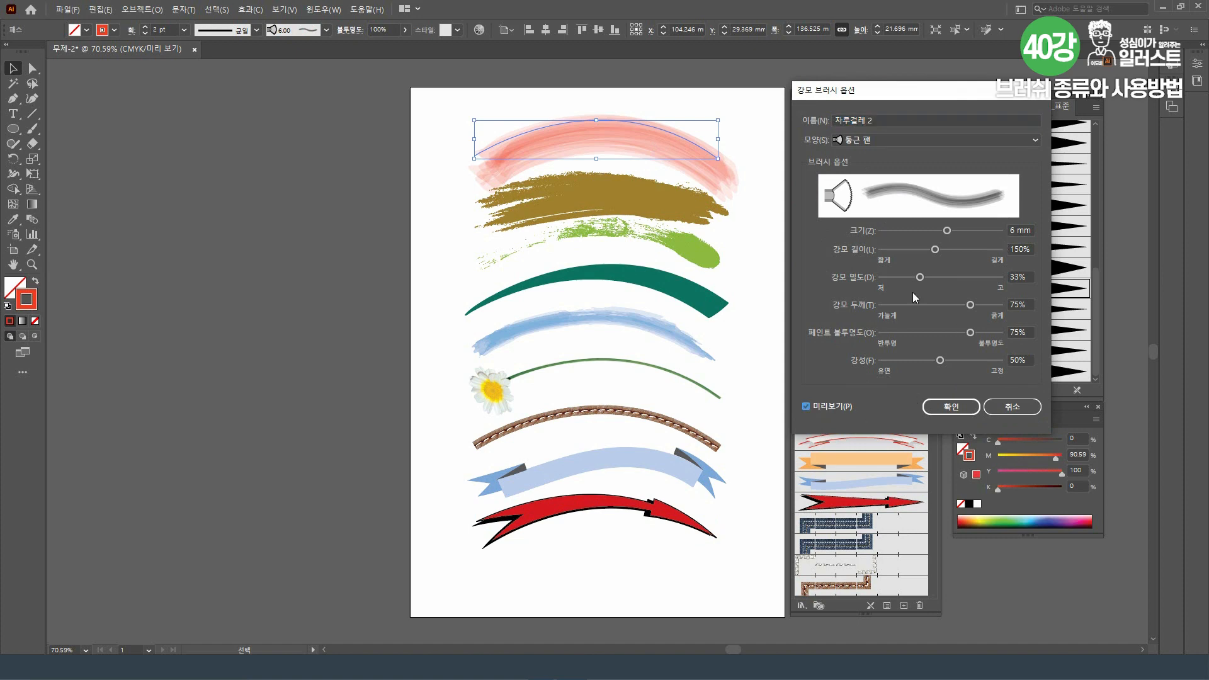
{"action": "mouse_move", "coordinate": [936, 232]}
{"action": "left_mouse_down"}
{"action": "mouse_move", "coordinate": [912, 233]}
{"action": "mouse_move", "coordinate": [944, 234]}
{"action": "mouse_move", "coordinate": [922, 237]}
{"action": "left_mouse_up"}
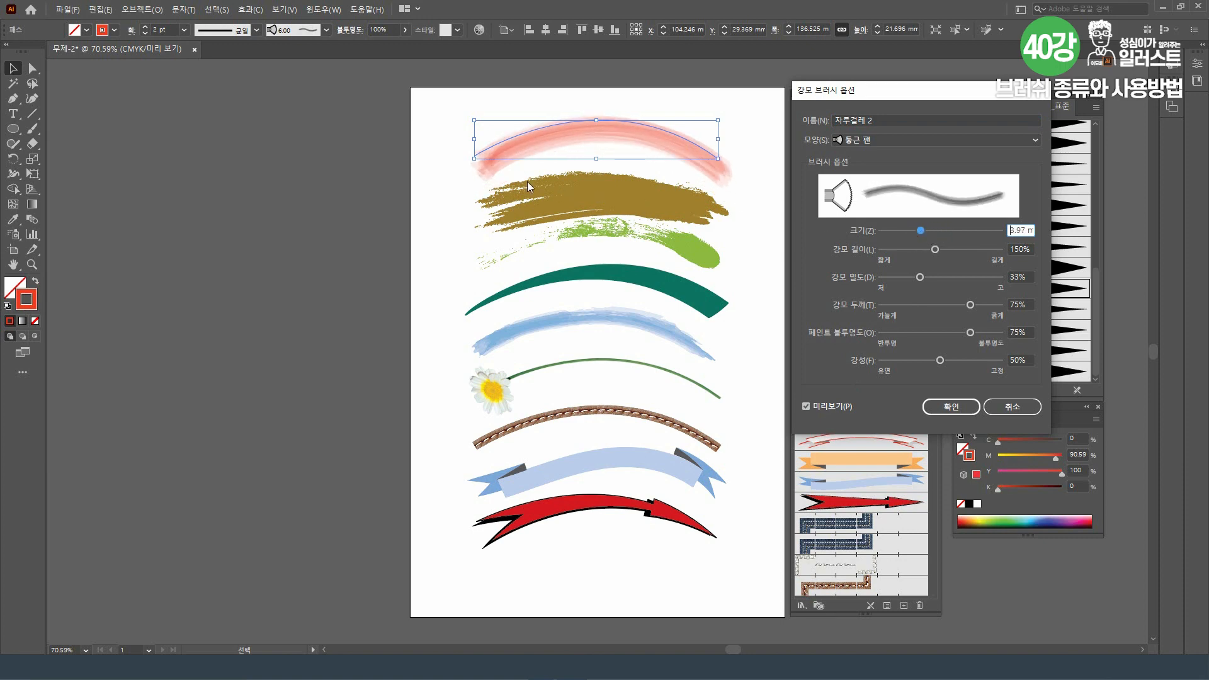
{"action": "mouse_move", "coordinate": [935, 250]}
{"action": "left_mouse_down"}
{"action": "mouse_move", "coordinate": [917, 252]}
{"action": "mouse_move", "coordinate": [924, 282]}
{"action": "left_mouse_up"}
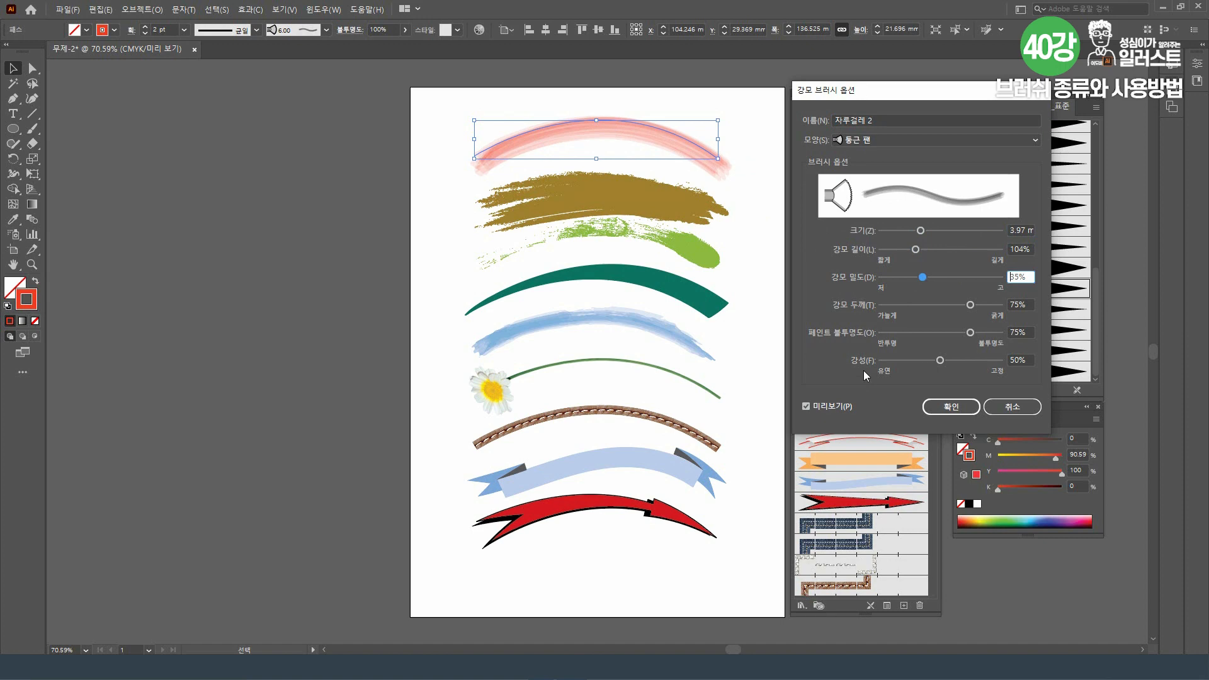
{"action": "left_click", "coordinate": [962, 408]}
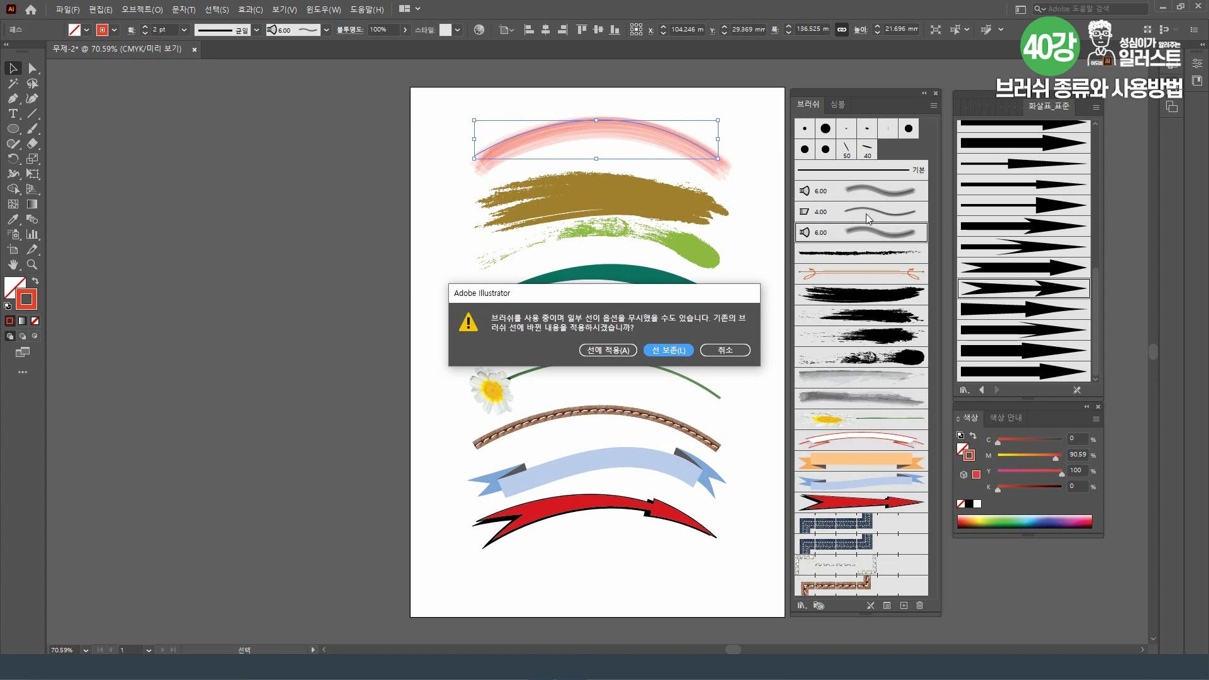
{"action": "left_click", "coordinate": [615, 350]}
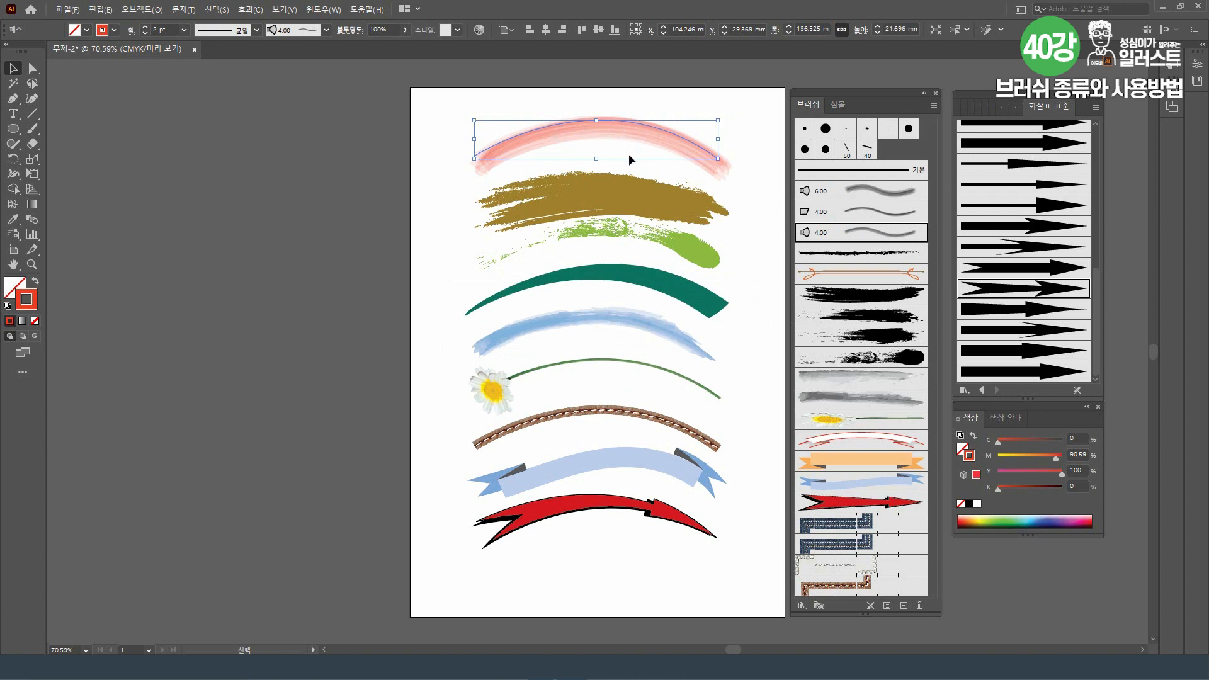
Apply the 6.00 bristle brush to the golden brown second arch
{"action": "left_click", "coordinate": [649, 201]}
{"action": "left_click", "coordinate": [884, 195]}
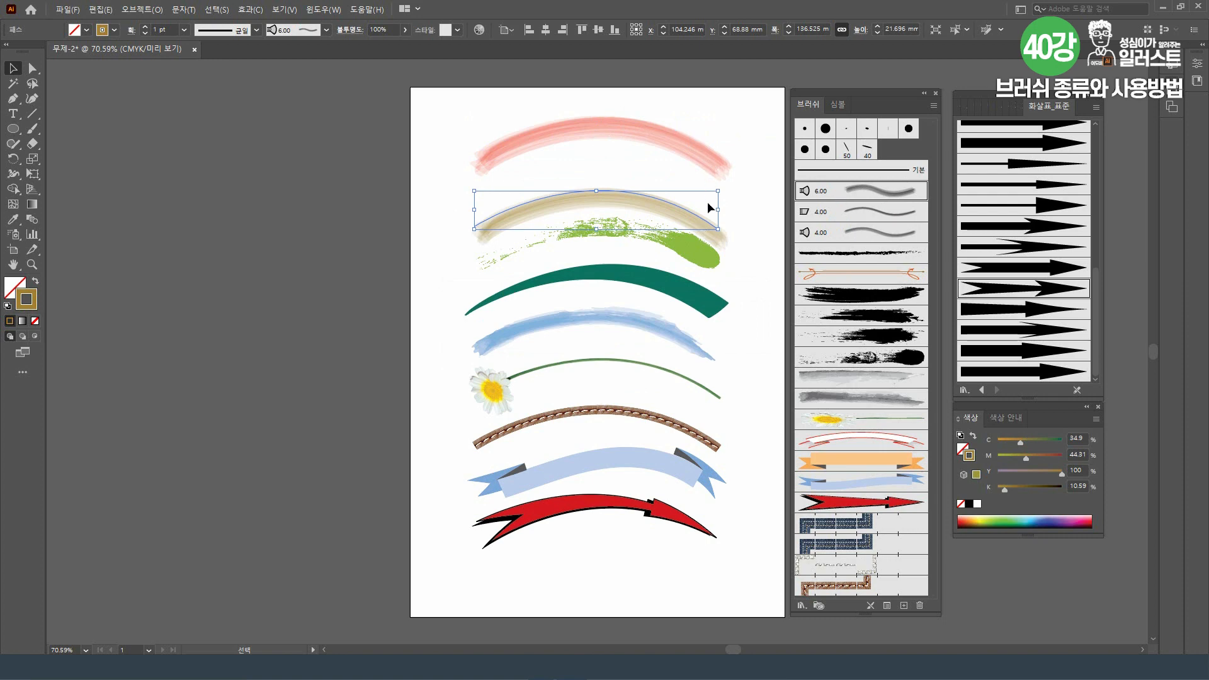
Set the width of the green third arch's grunge art brush to 111% and apply the change to existing strokes
{"action": "left_click", "coordinate": [701, 252]}
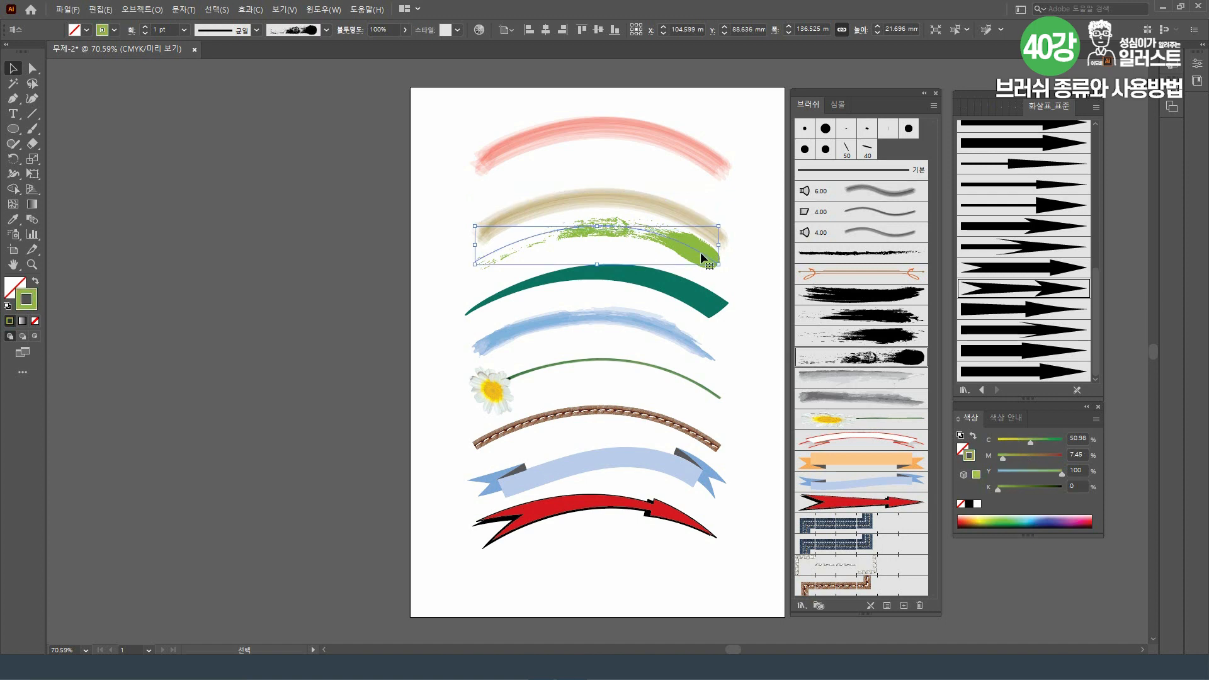
{"action": "double_click", "coordinate": [867, 358]}
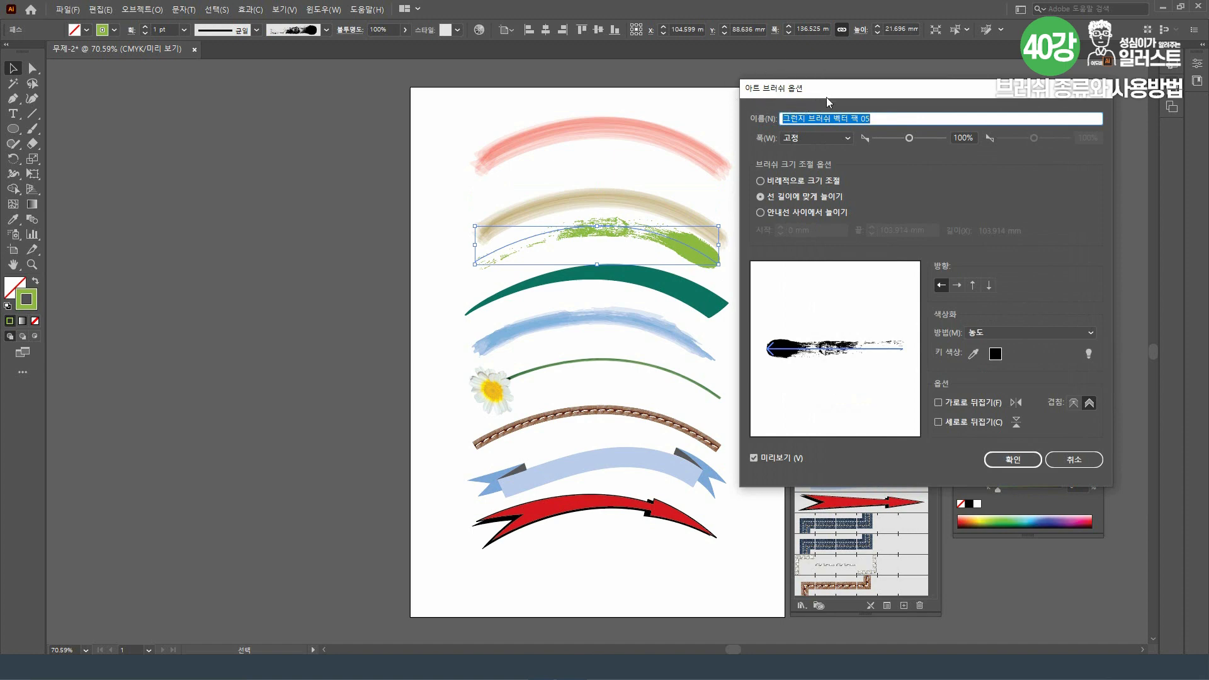
{"action": "left_click", "coordinate": [901, 139]}
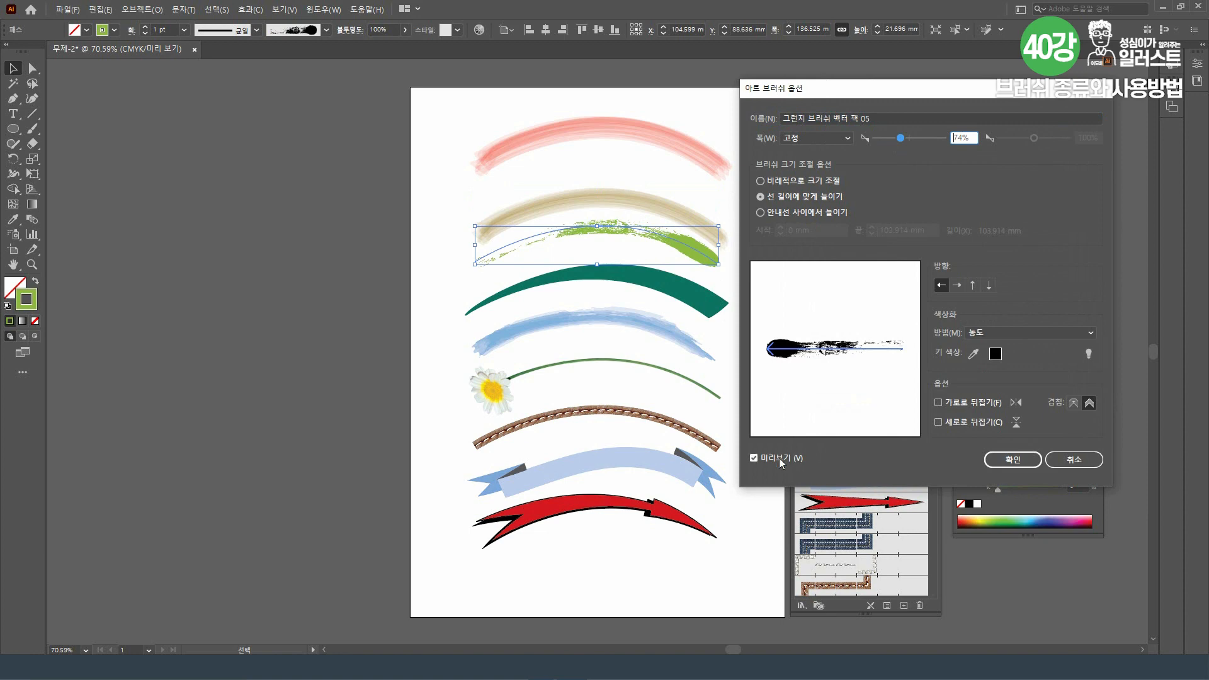
{"action": "left_click", "coordinate": [912, 139]}
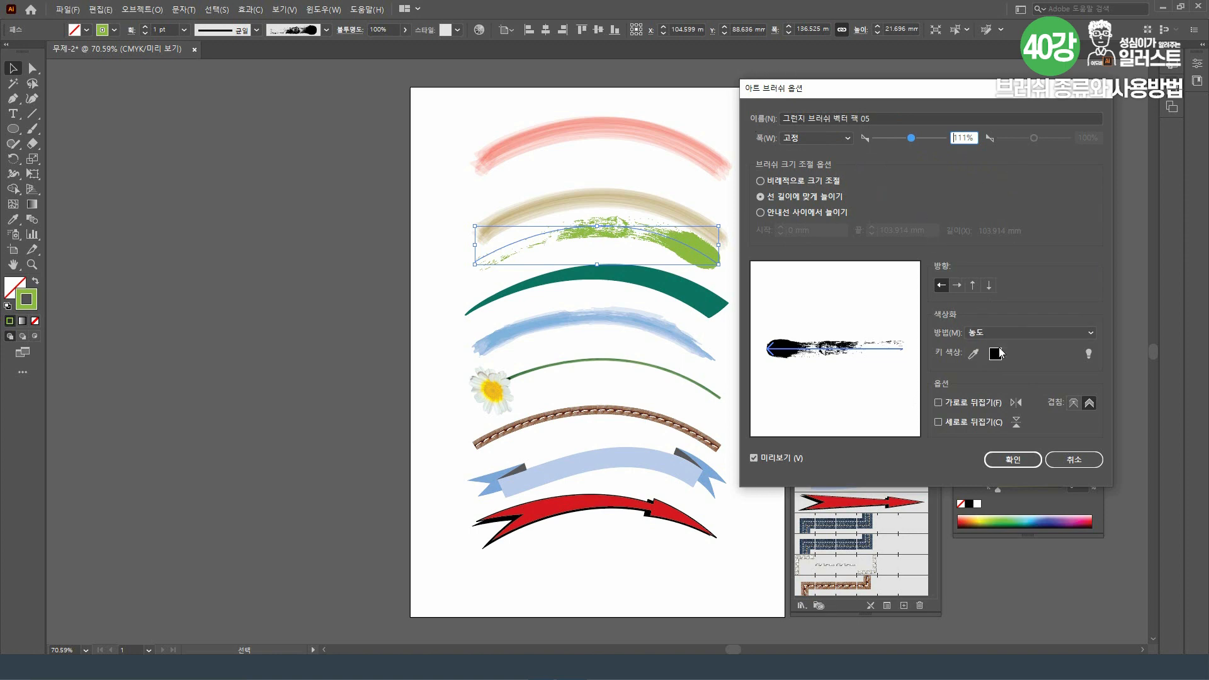
{"action": "left_click", "coordinate": [1024, 463]}
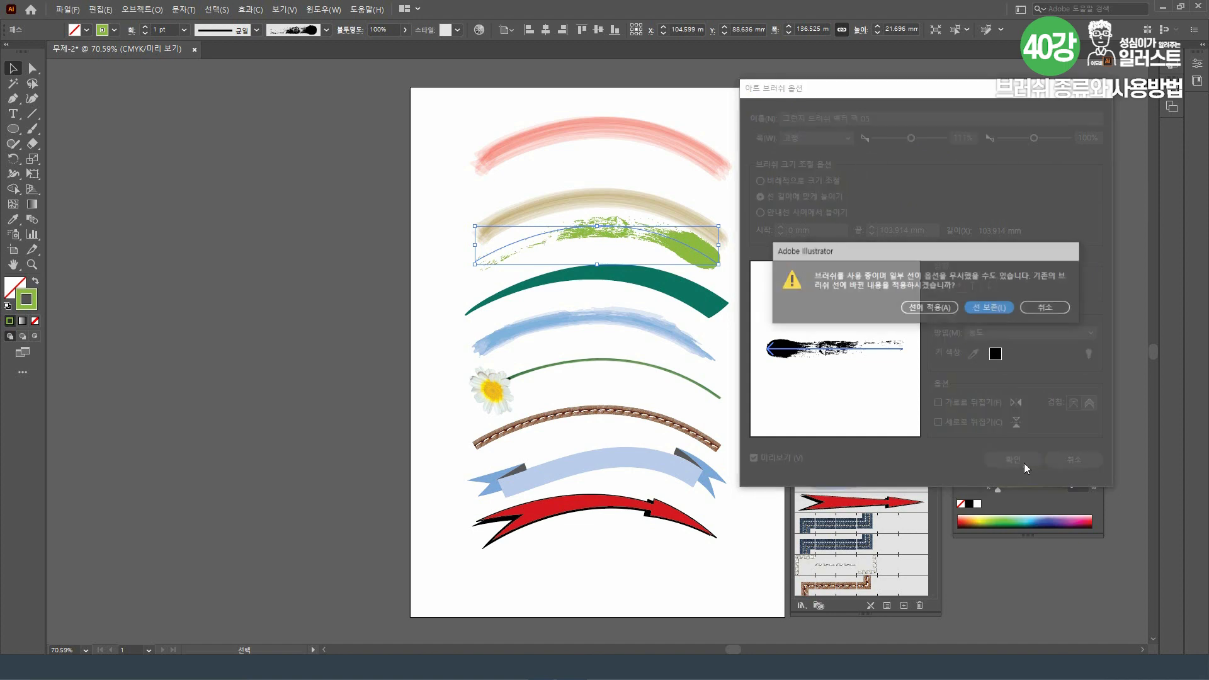
{"action": "left_click", "coordinate": [934, 310]}
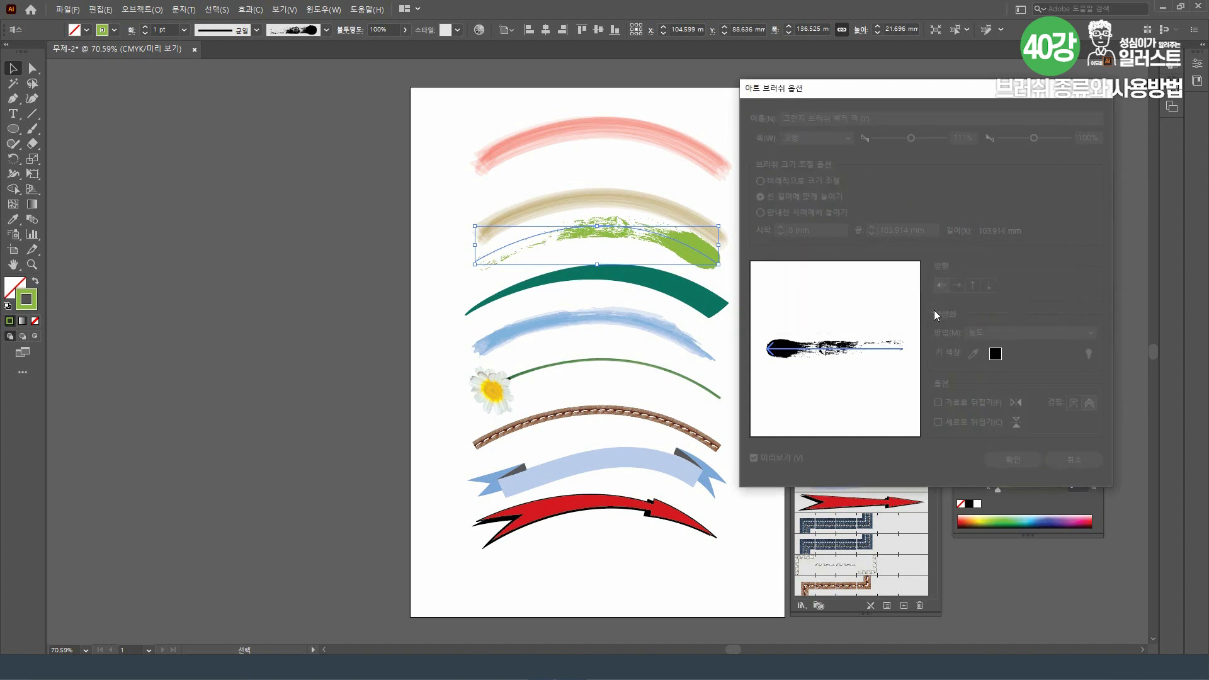
Set the dark green fourth arch's calligraphic brush to angle -27° and roundness 45%, applying the changes to existing strokes
{"action": "left_click", "coordinate": [689, 292]}
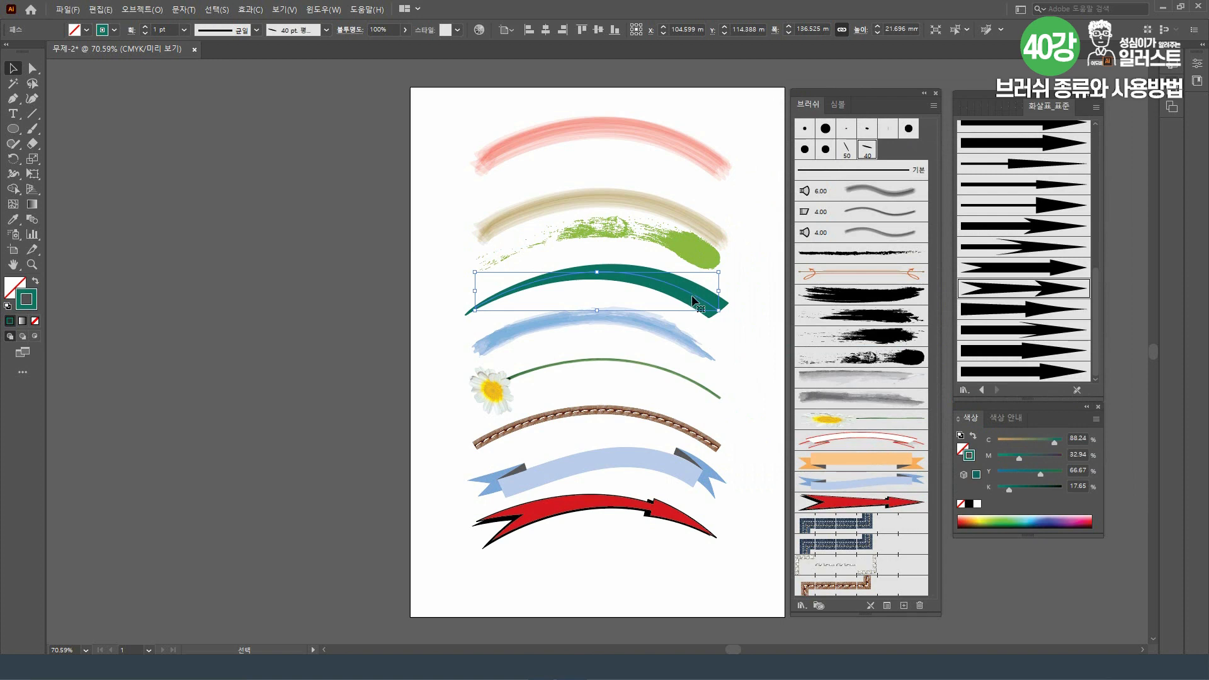
{"action": "double_click", "coordinate": [867, 152]}
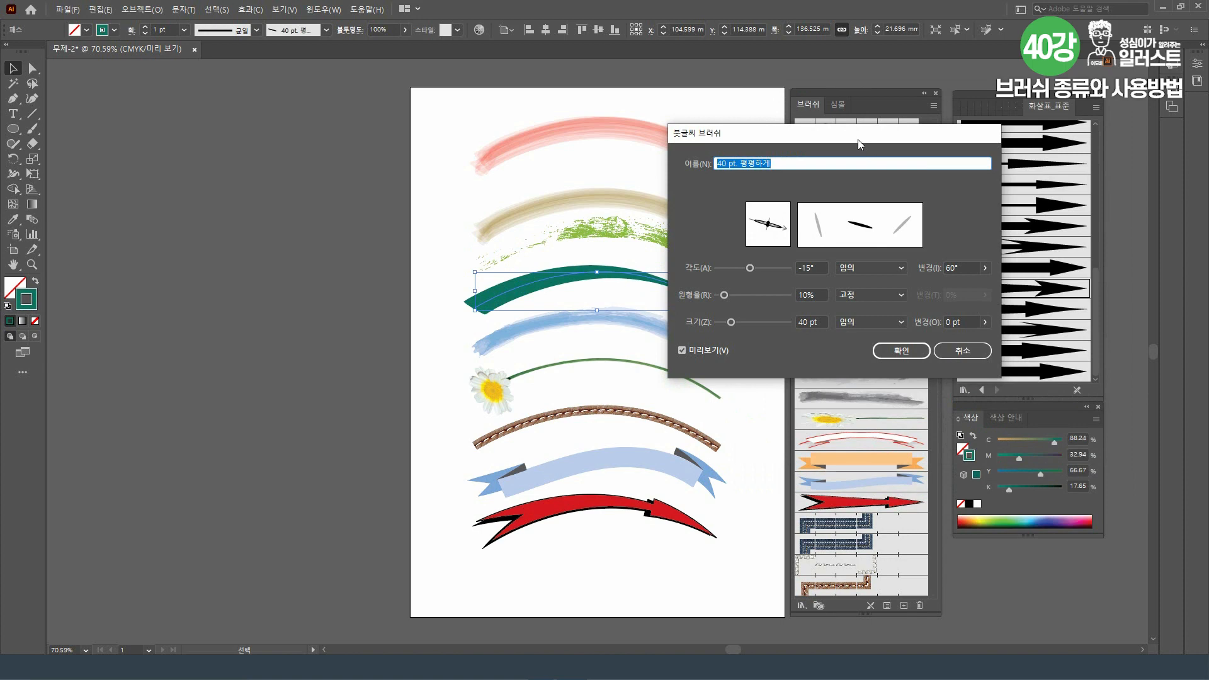
{"action": "left_click_drag", "start_coordinate": [861, 122], "coordinate": [990, 122]}
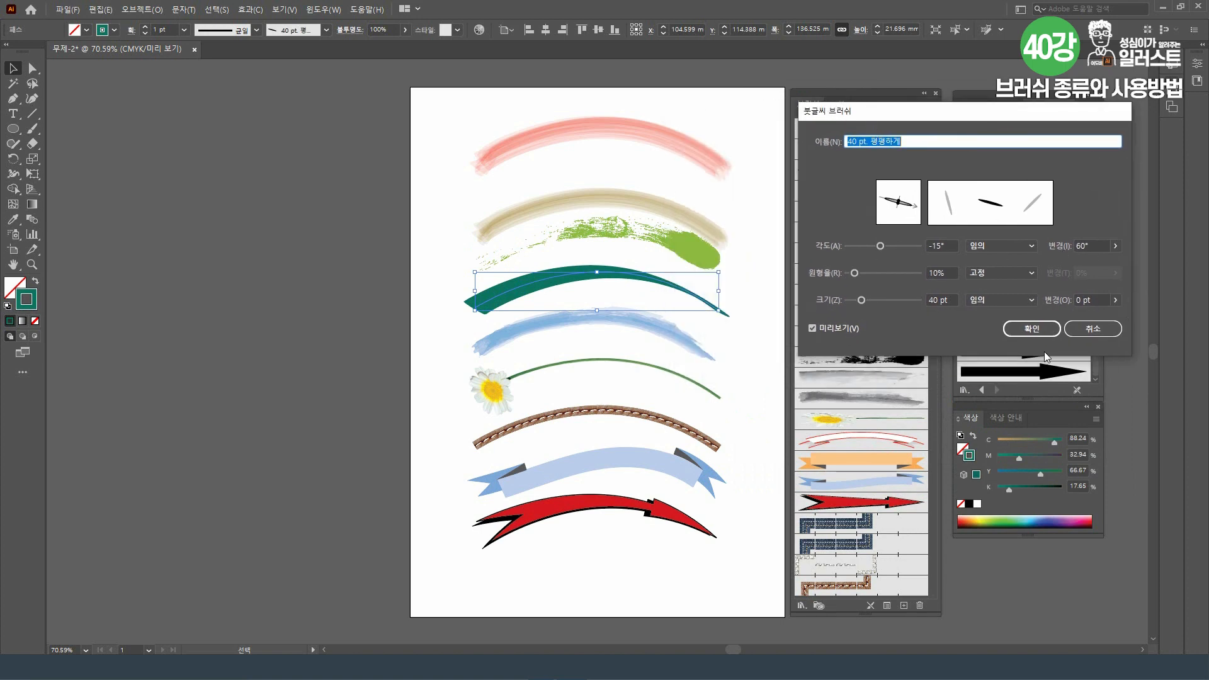
{"action": "mouse_move", "coordinate": [880, 247]}
{"action": "left_mouse_down"}
{"action": "mouse_move", "coordinate": [869, 251]}
{"action": "mouse_move", "coordinate": [880, 275]}
{"action": "left_mouse_up"}
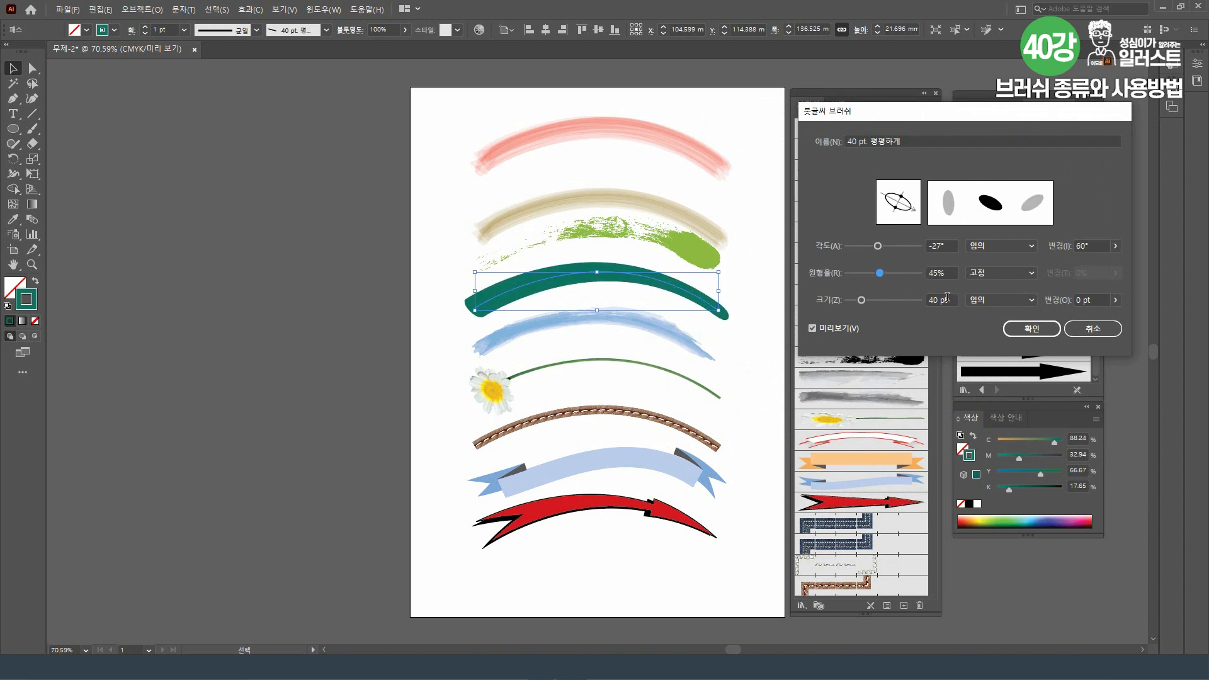
{"action": "left_click", "coordinate": [1033, 328]}
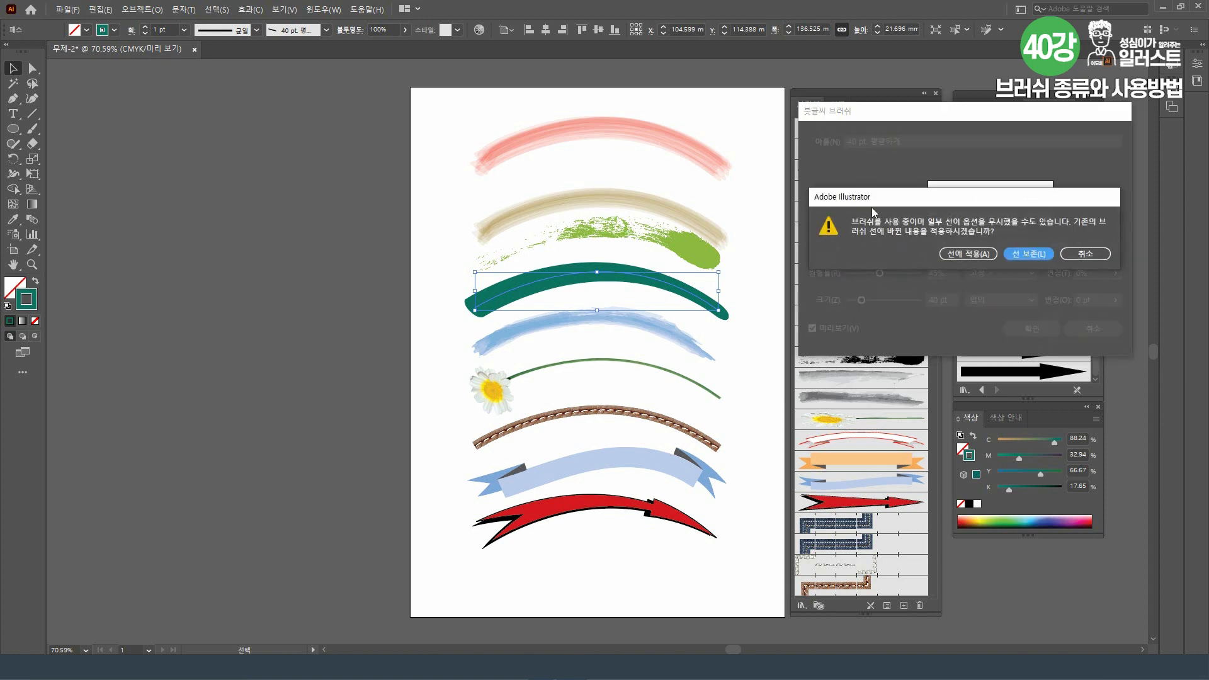
{"action": "left_click", "coordinate": [975, 254]}
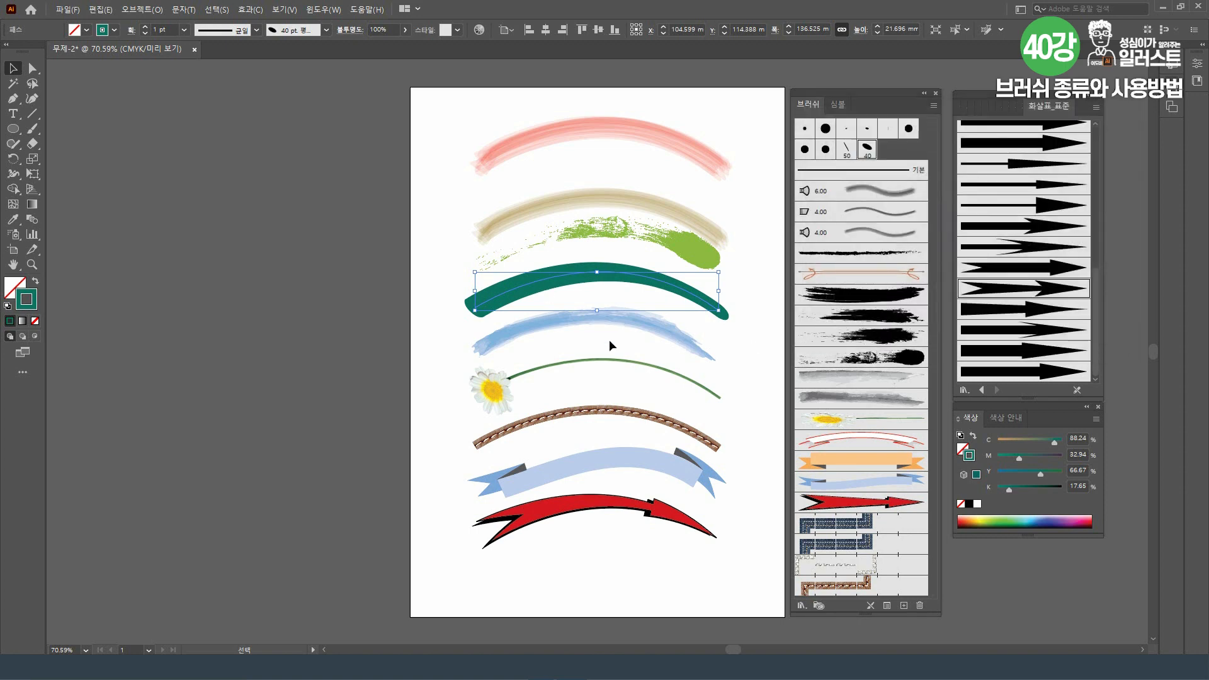
Review the pattern brush options of the seventh arch's leather seam brush, then close them and deselect the arch
{"action": "left_click", "coordinate": [685, 435]}
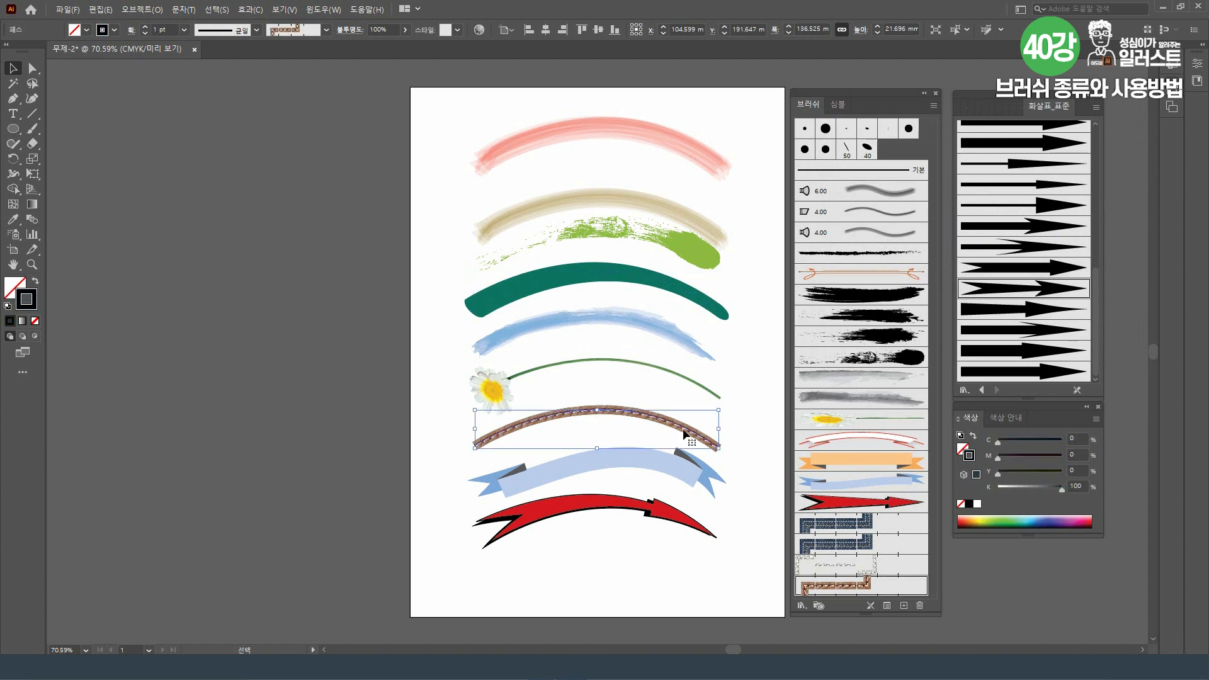
{"action": "double_click", "coordinate": [863, 588]}
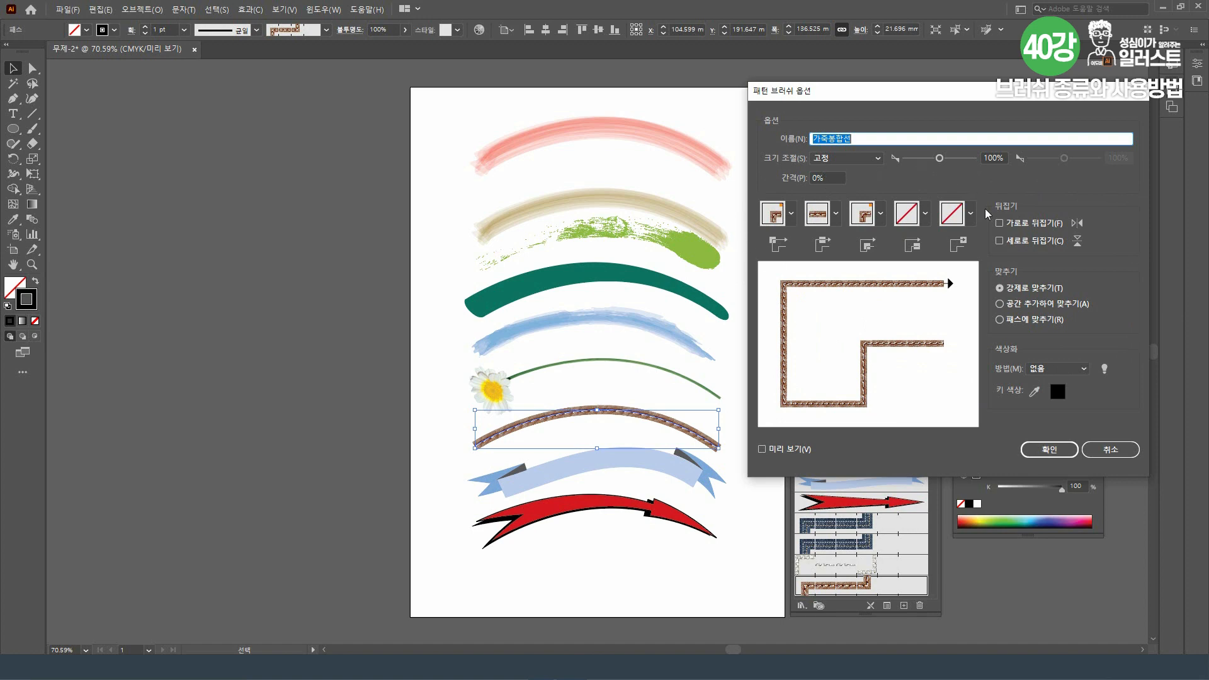
{"action": "left_click", "coordinate": [1054, 455]}
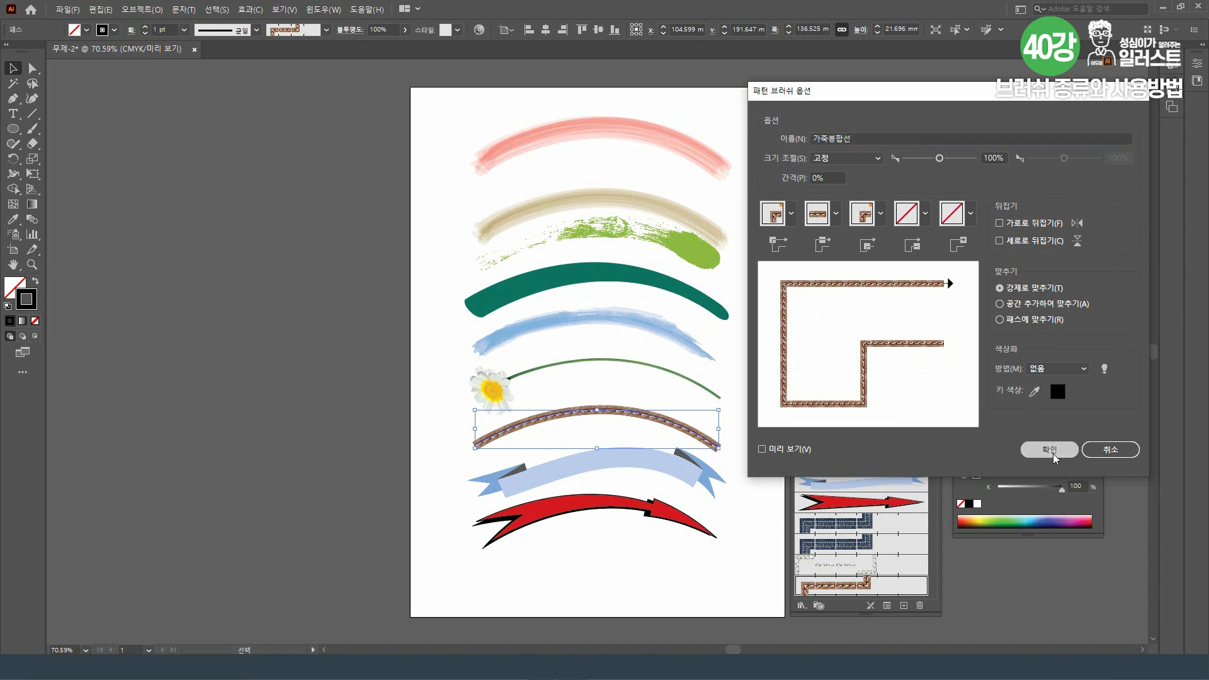
{"action": "left_click", "coordinate": [754, 394]}
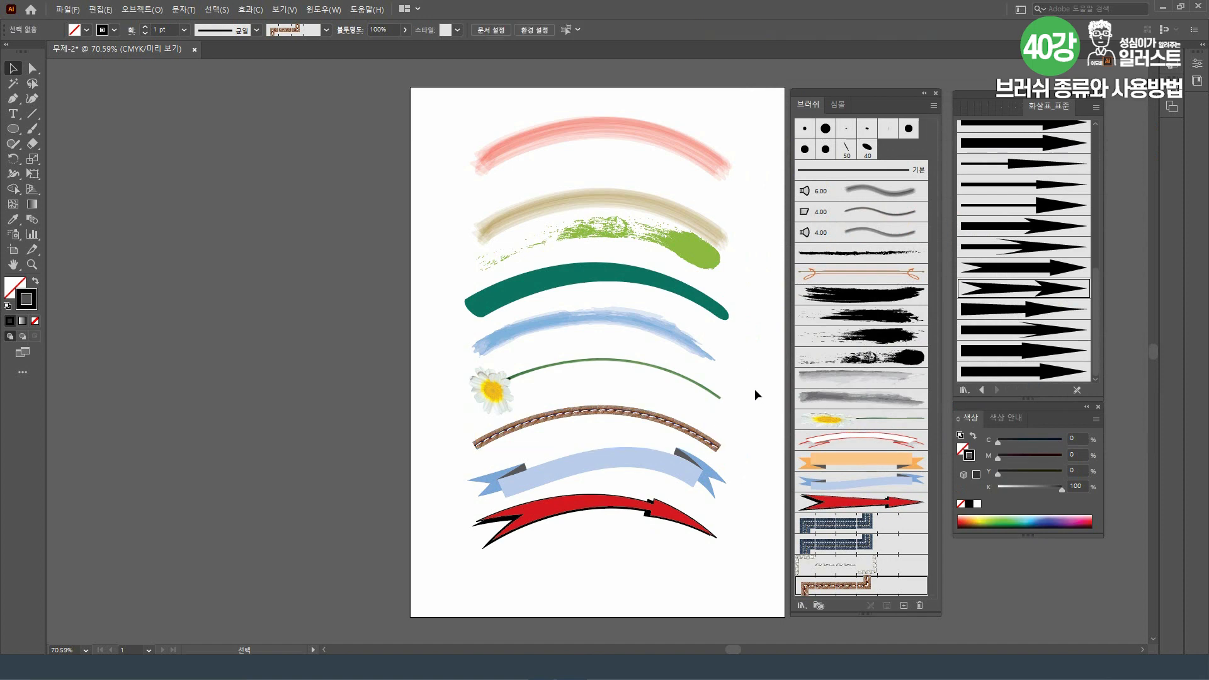
{"action": "left_click", "coordinate": [932, 107]}
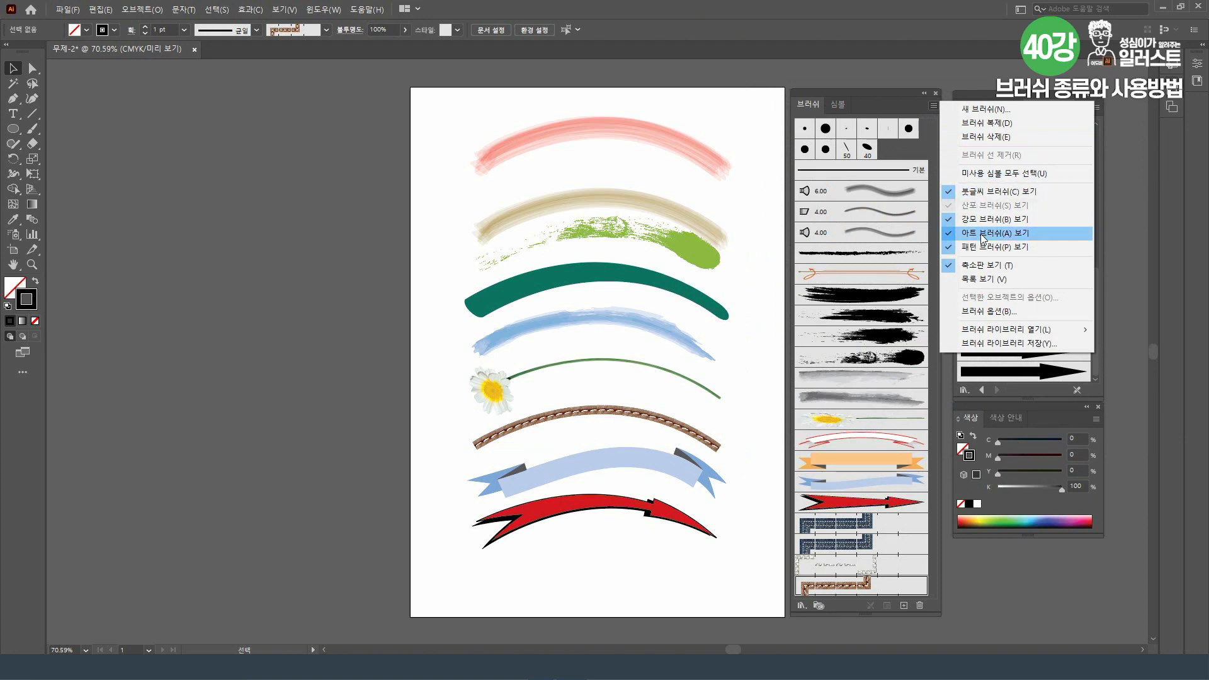
{"action": "left_click", "coordinate": [753, 257]}
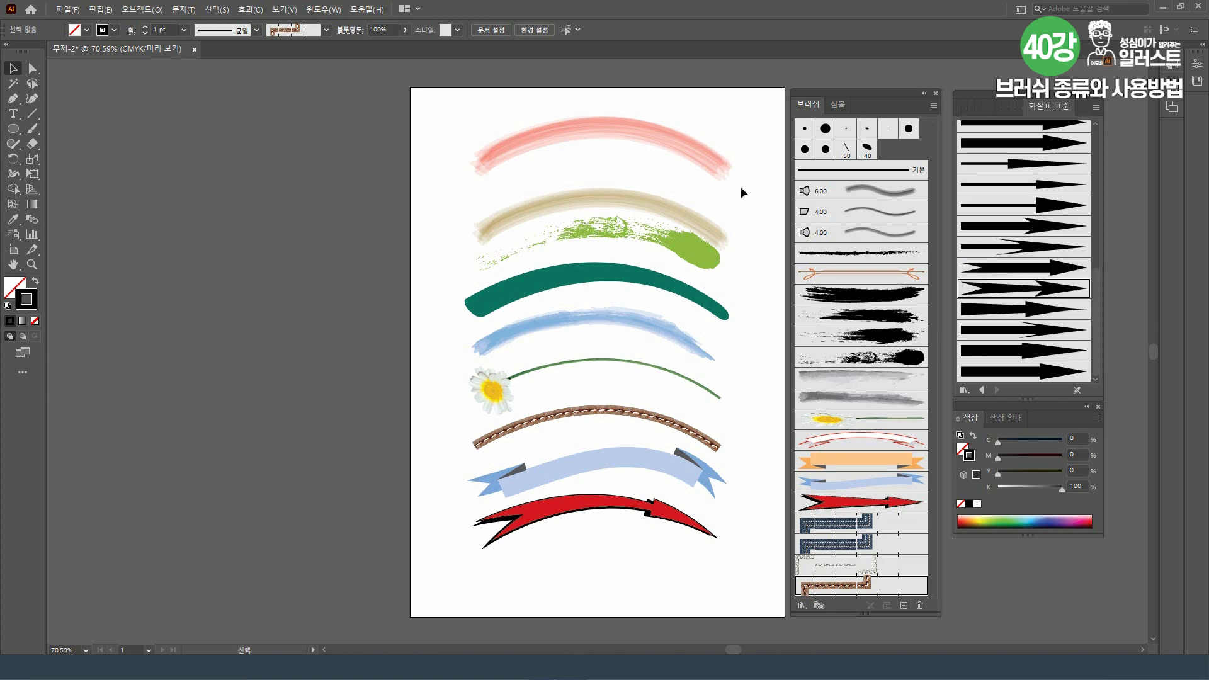
{"action": "left_click", "coordinate": [709, 161]}
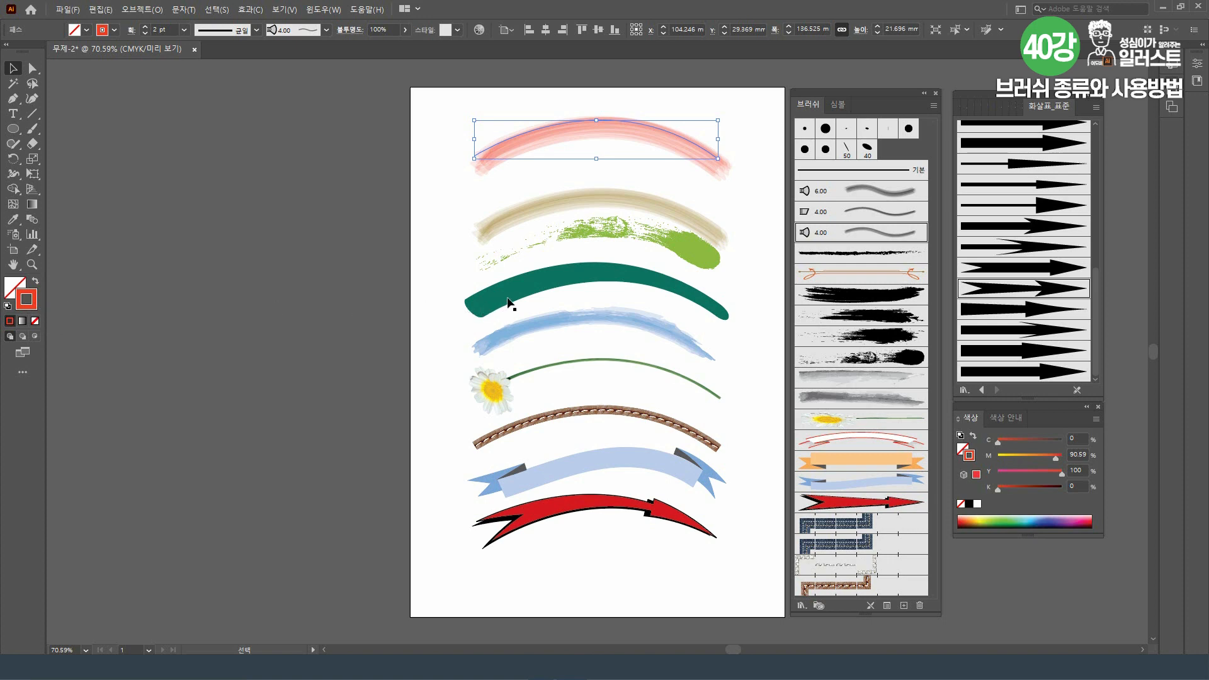
{"action": "left_click", "coordinate": [554, 297]}
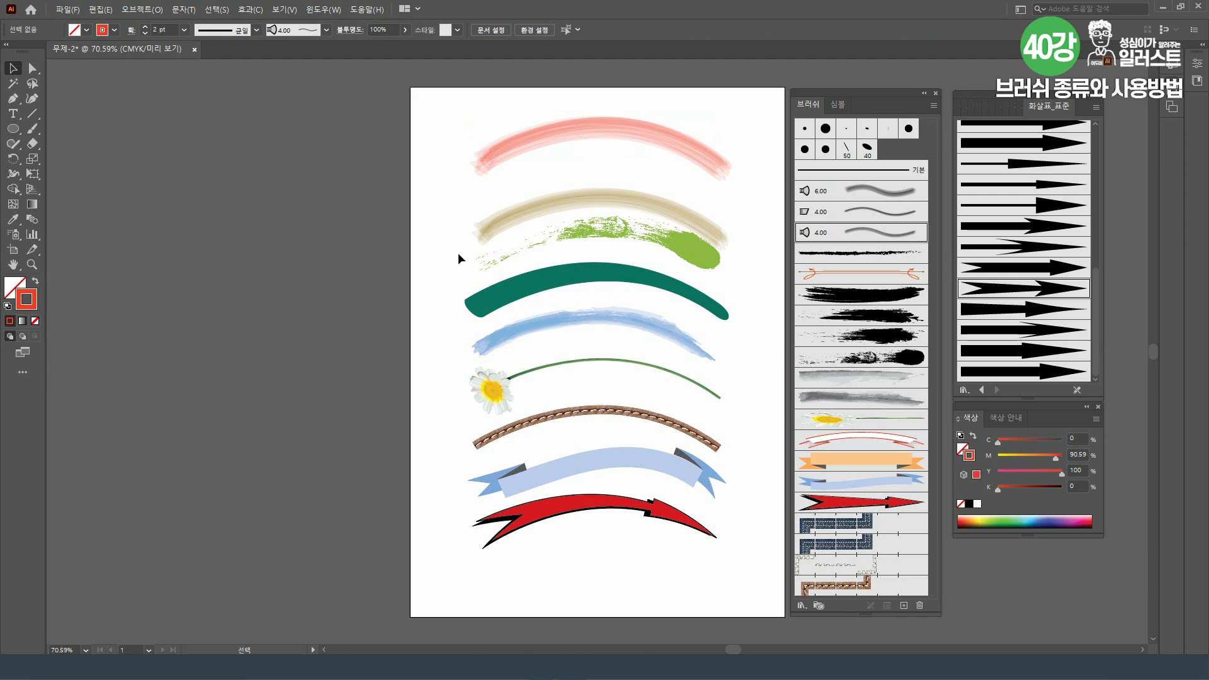